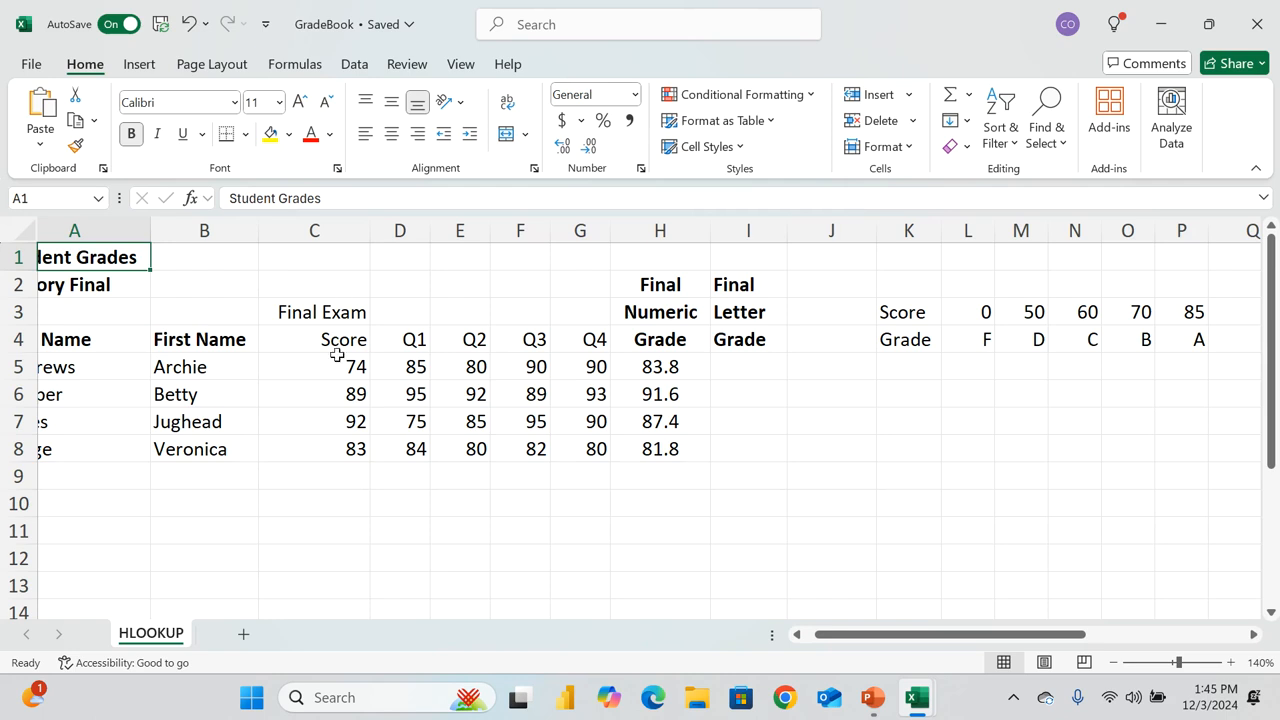
# Step: Examine the final numeric grade formula, the quarter scores, the empty letter grade cells and the horizontal Score and Grade lookup table
pyautogui.click(700, 368)
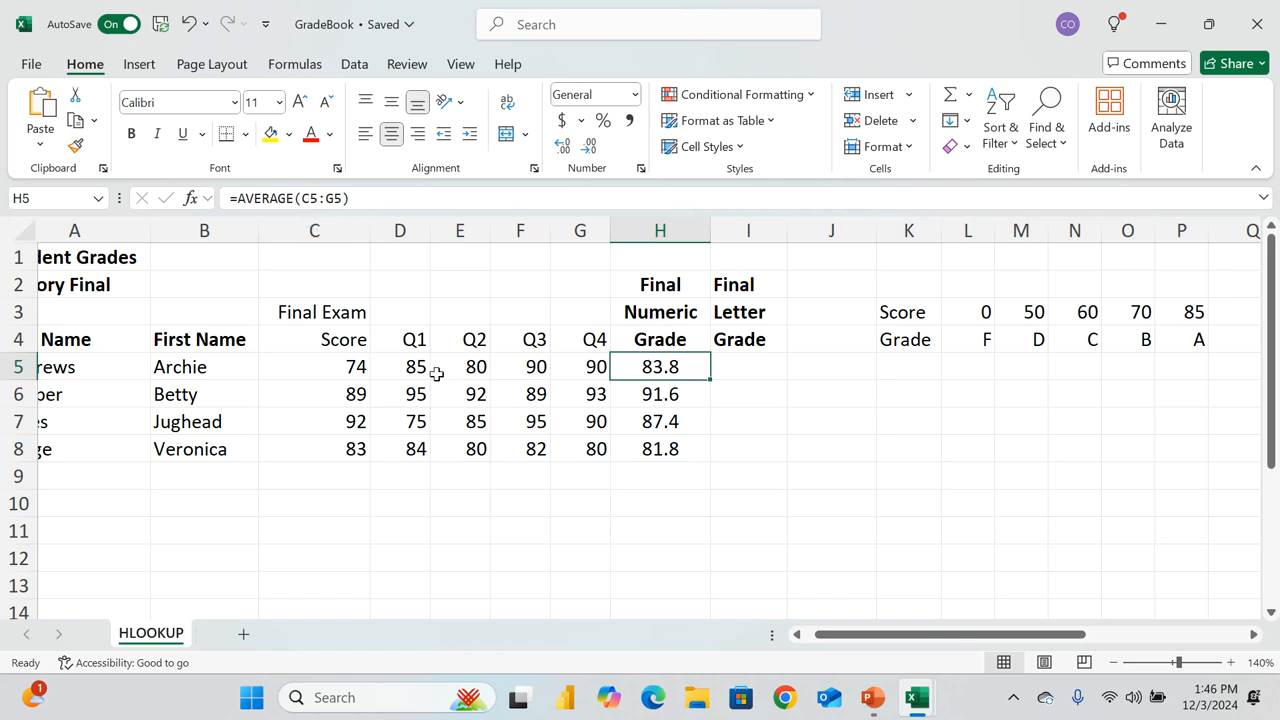
pyautogui.moveTo(414, 367); pyautogui.dragTo(596, 368)
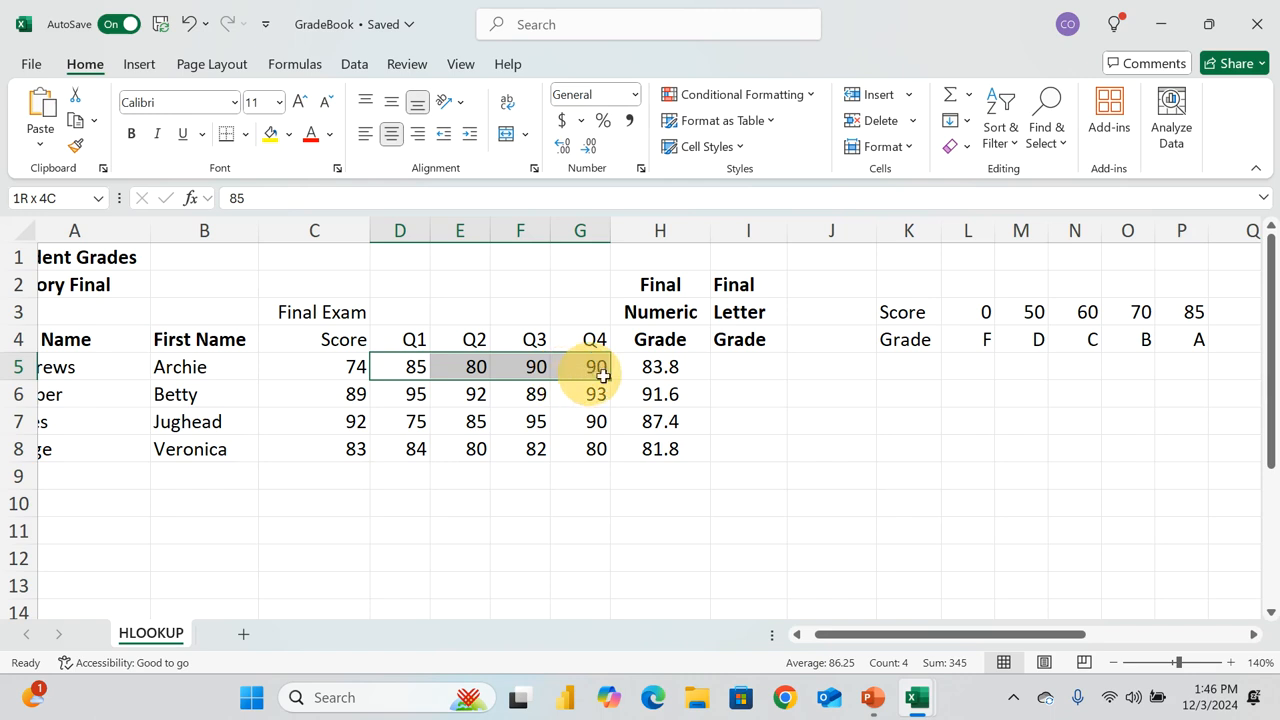
pyautogui.click(655, 370)
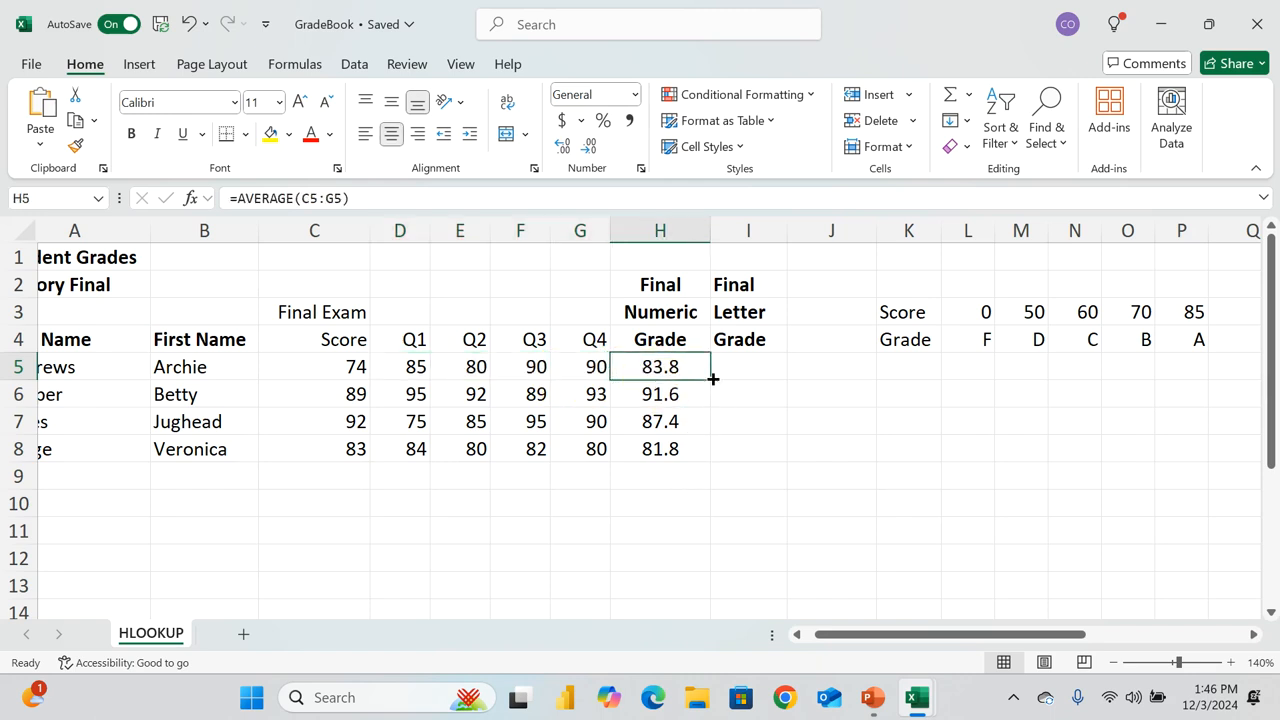
pyautogui.moveTo(741, 363); pyautogui.dragTo(737, 400)
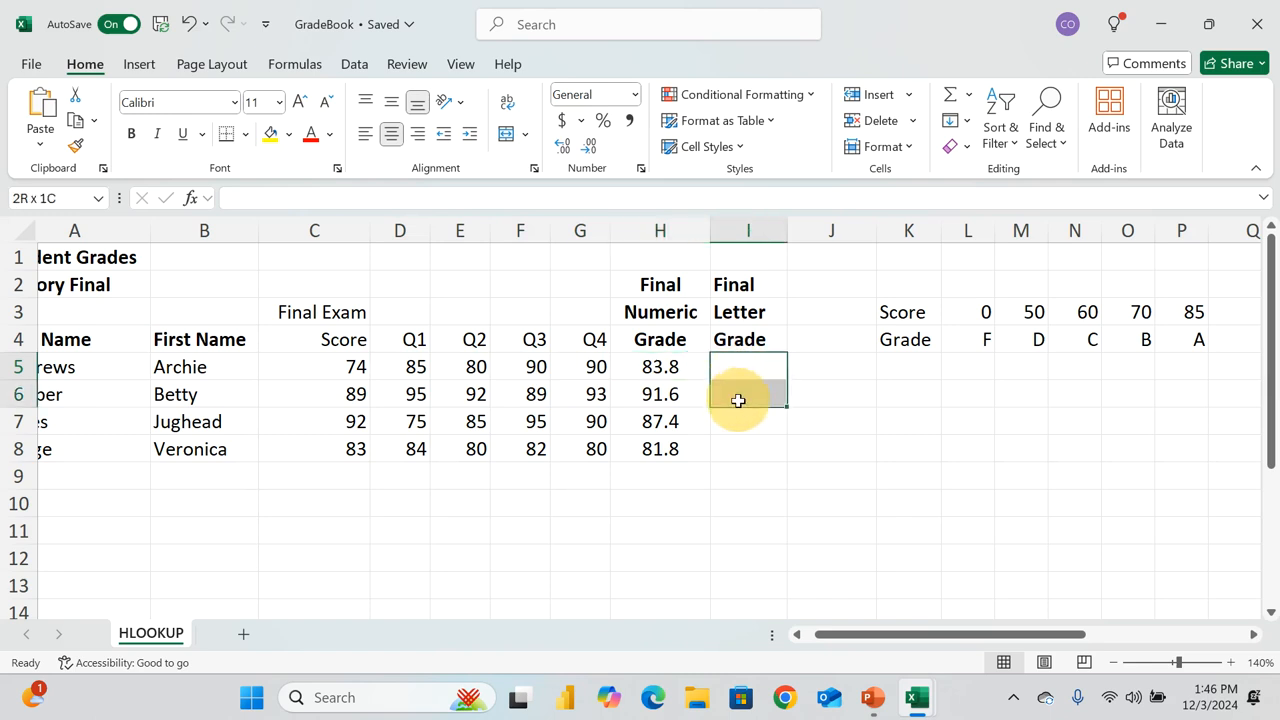
pyautogui.moveTo(660, 363); pyautogui.dragTo(665, 449)
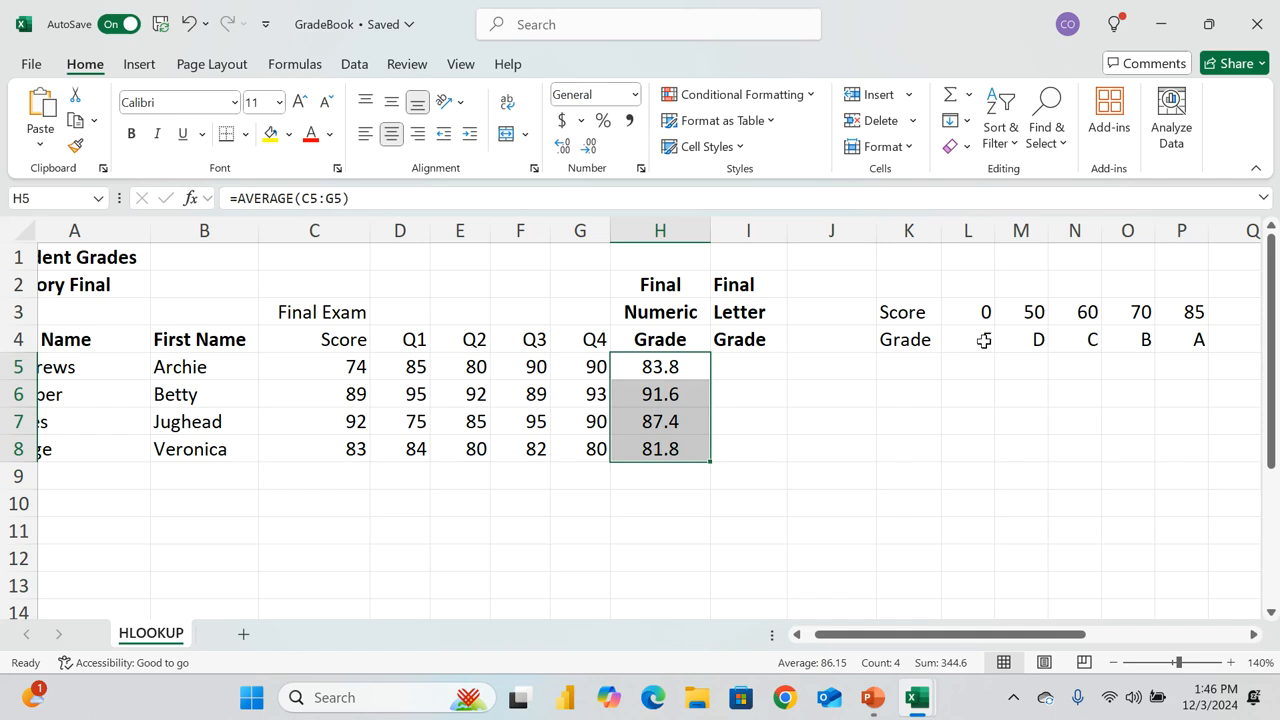
pyautogui.moveTo(984, 341); pyautogui.dragTo(1198, 341)
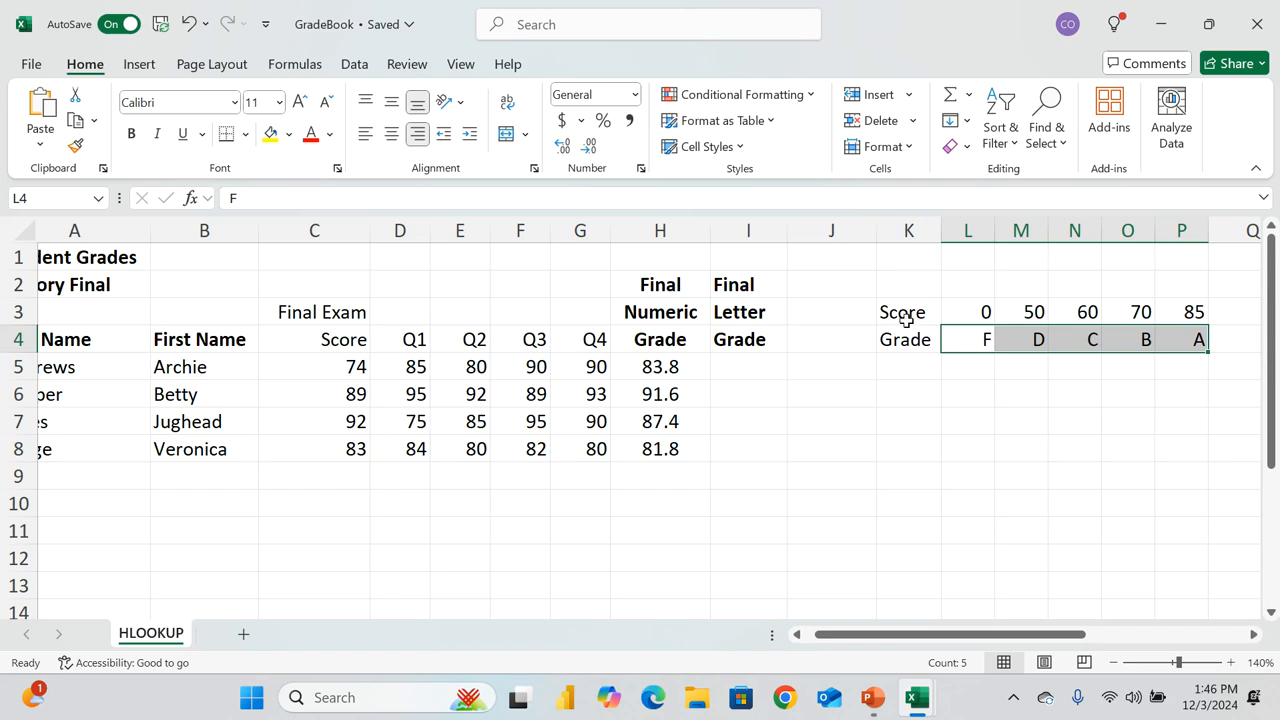
pyautogui.moveTo(898, 312); pyautogui.dragTo(1165, 312)
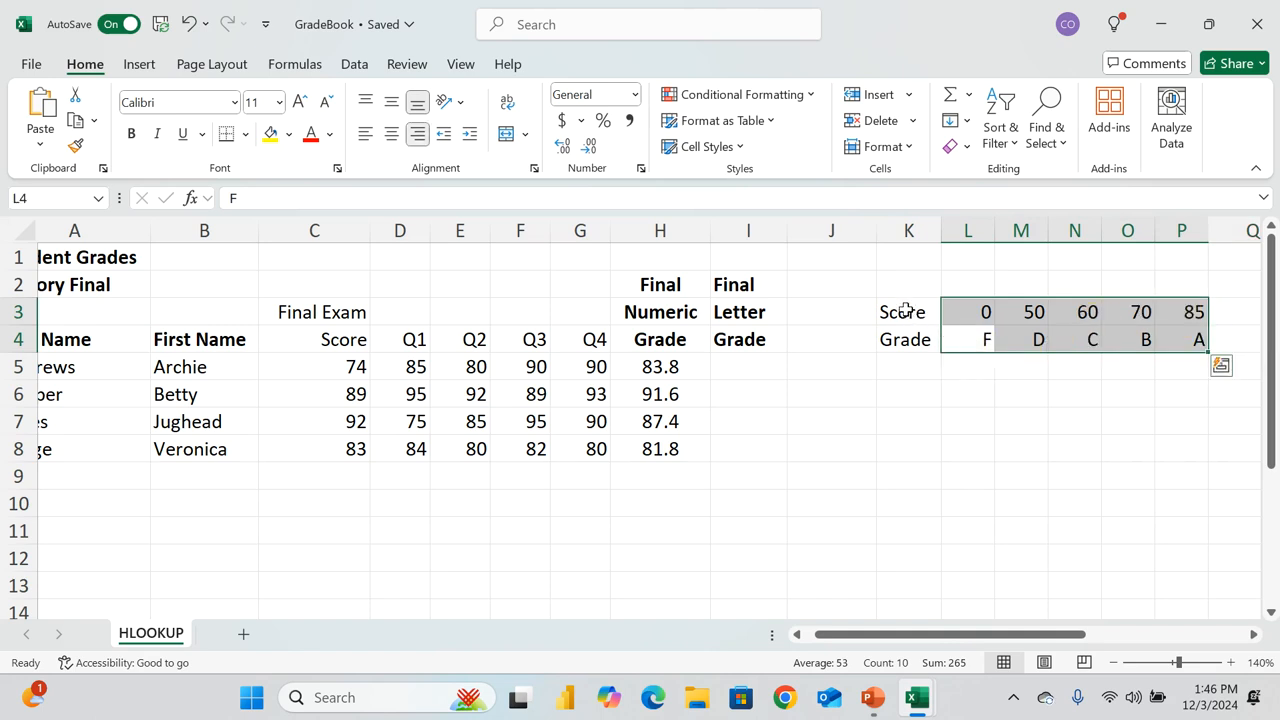
# Step: Copy the Score and Grade lookup table in K3:P4 and paste it transposed at C10
pyautogui.moveTo(903, 309); pyautogui.dragTo(1180, 334)
pyautogui.rightClick(1126, 333)
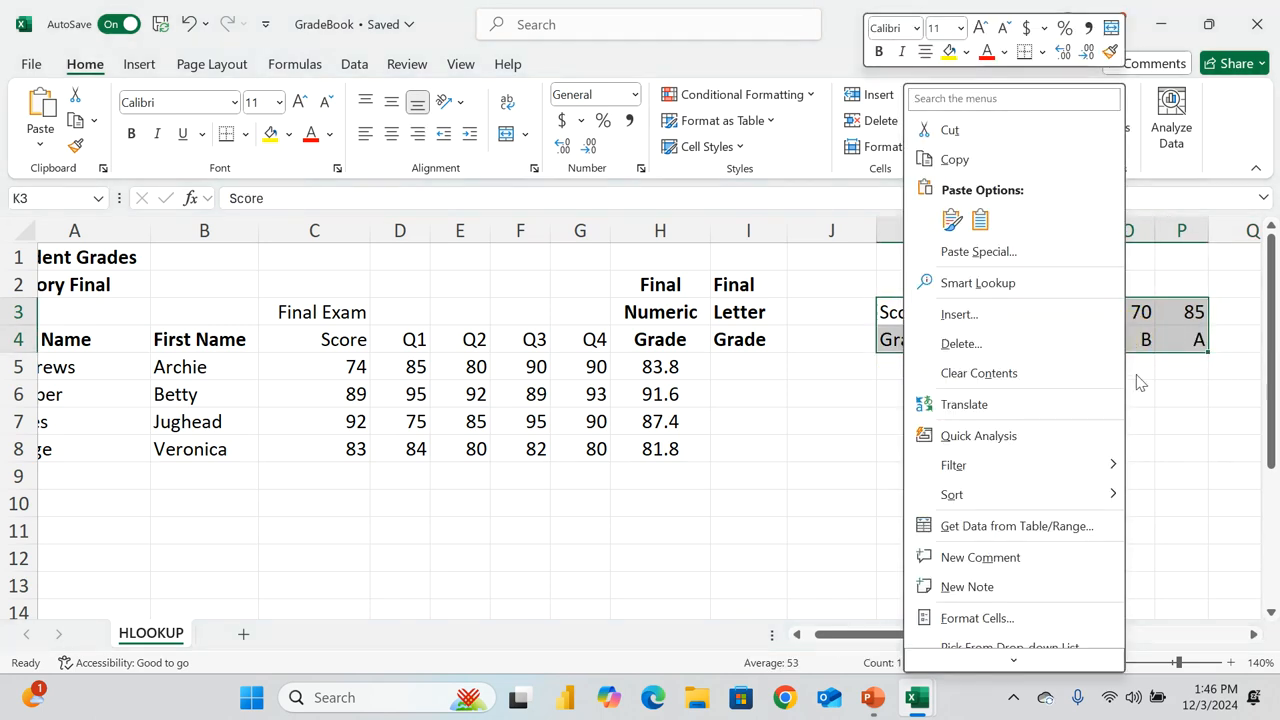
pyautogui.click(962, 159)
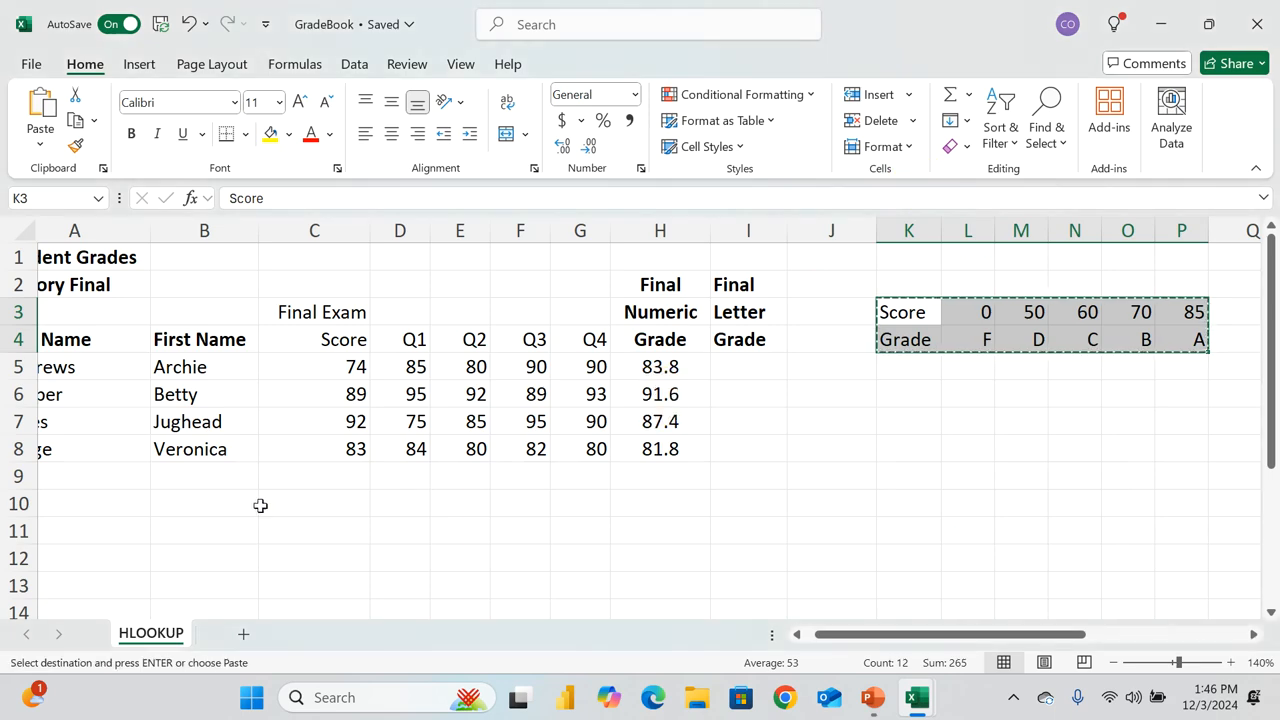
pyautogui.click(316, 505)
pyautogui.rightClick(316, 505)
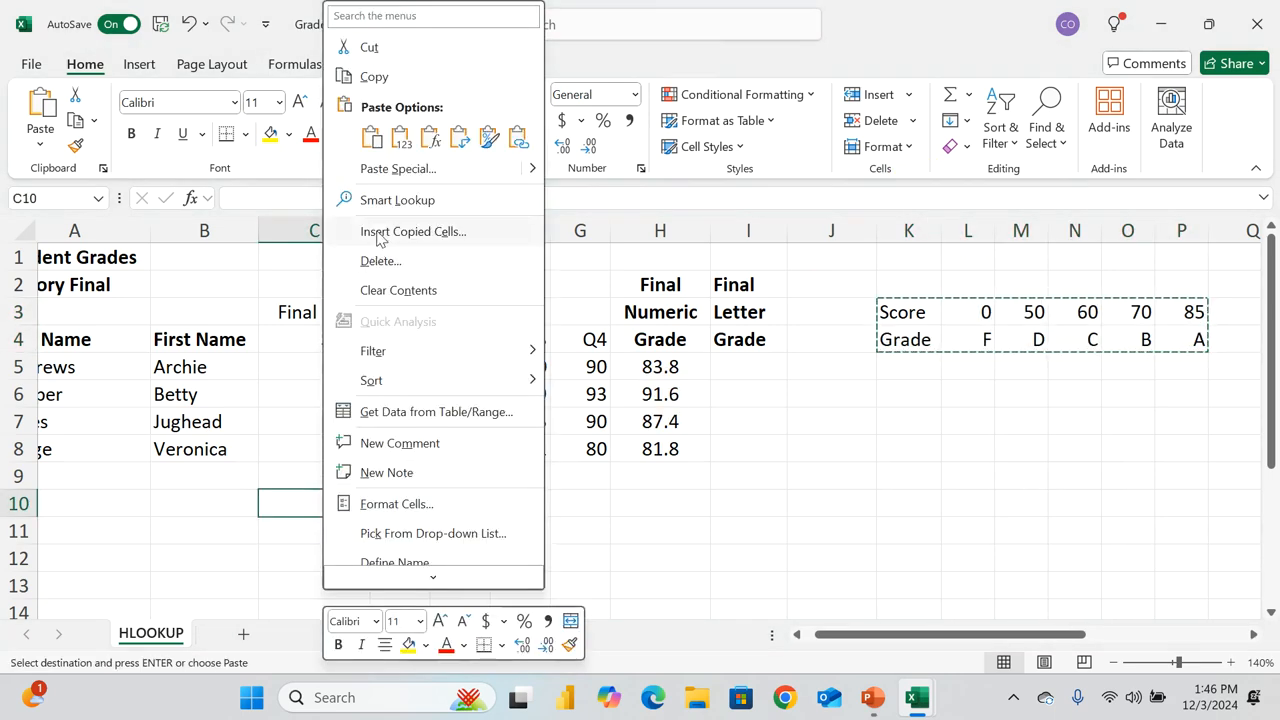
pyautogui.click(462, 141)
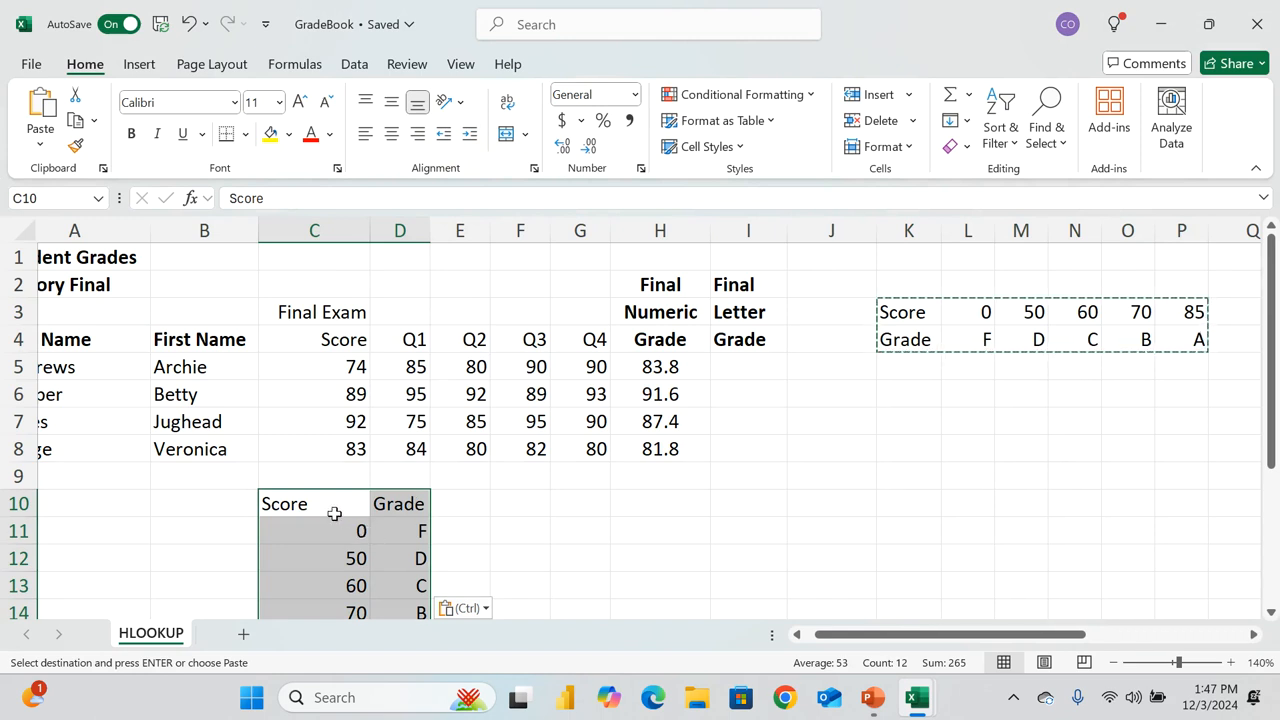
pyautogui.moveTo(317, 504); pyautogui.dragTo(423, 556)
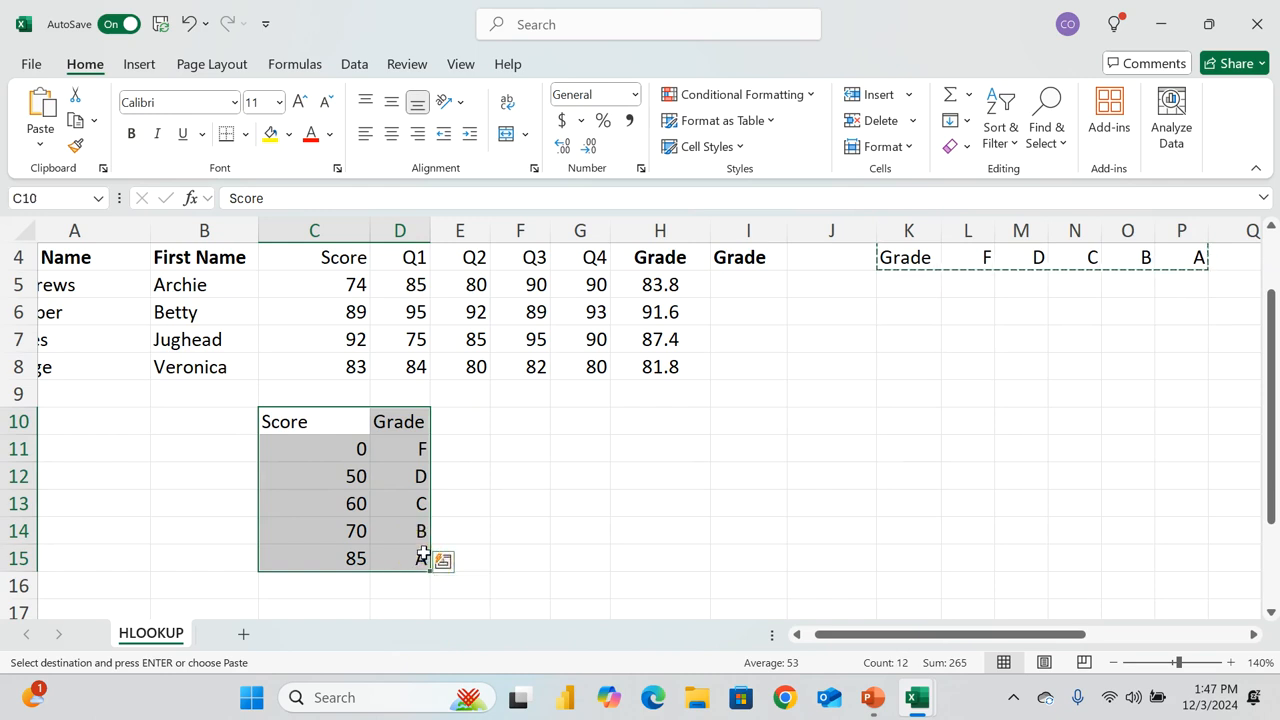
pyautogui.press('Escape')
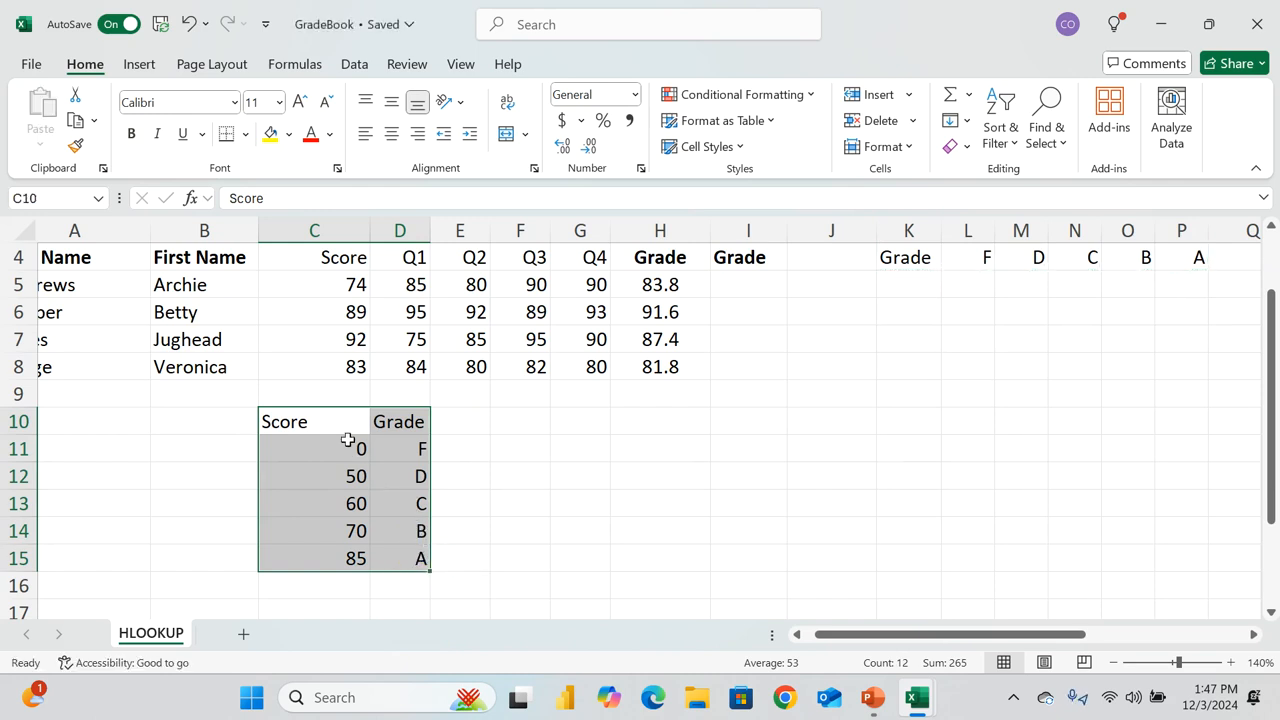
pyautogui.rightClick(318, 424)
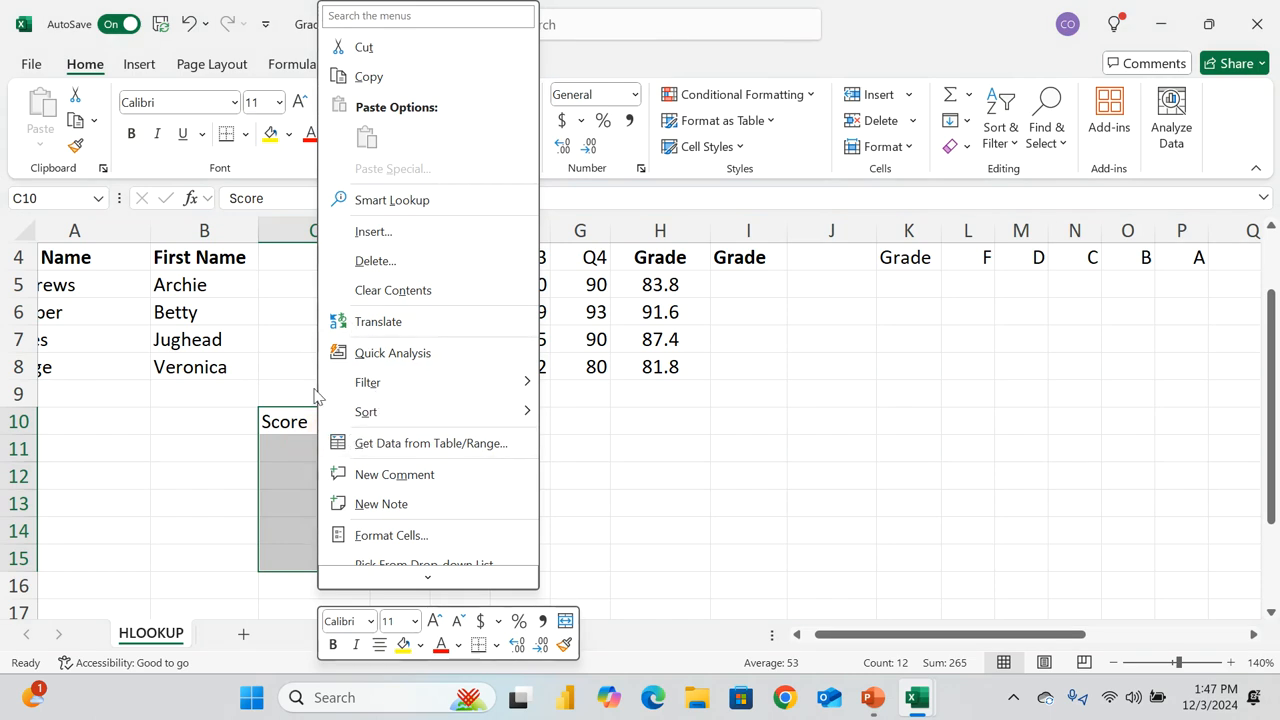
pyautogui.press('Escape')
# Step: Compare the horizontal Score and Grade rows in K3:P4 with the vertical copy below the student list
pyautogui.scroll(1, 810, 450)
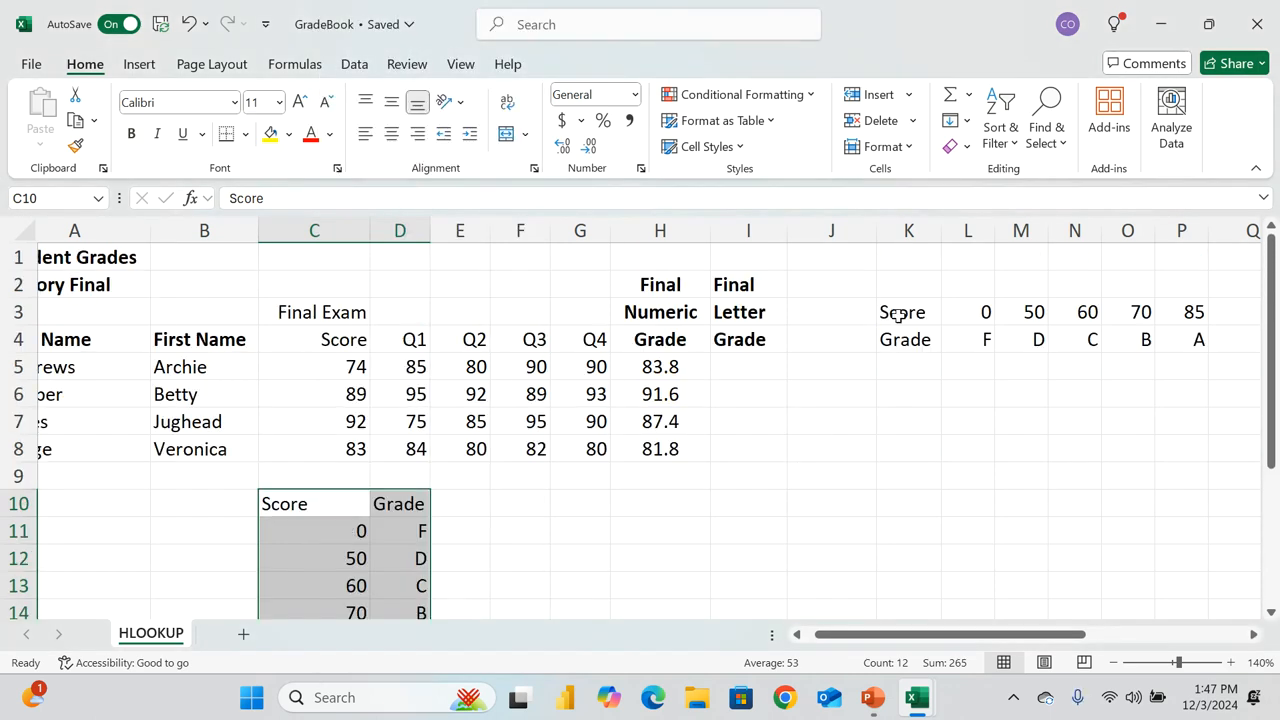
pyautogui.moveTo(903, 314); pyautogui.dragTo(1193, 335)
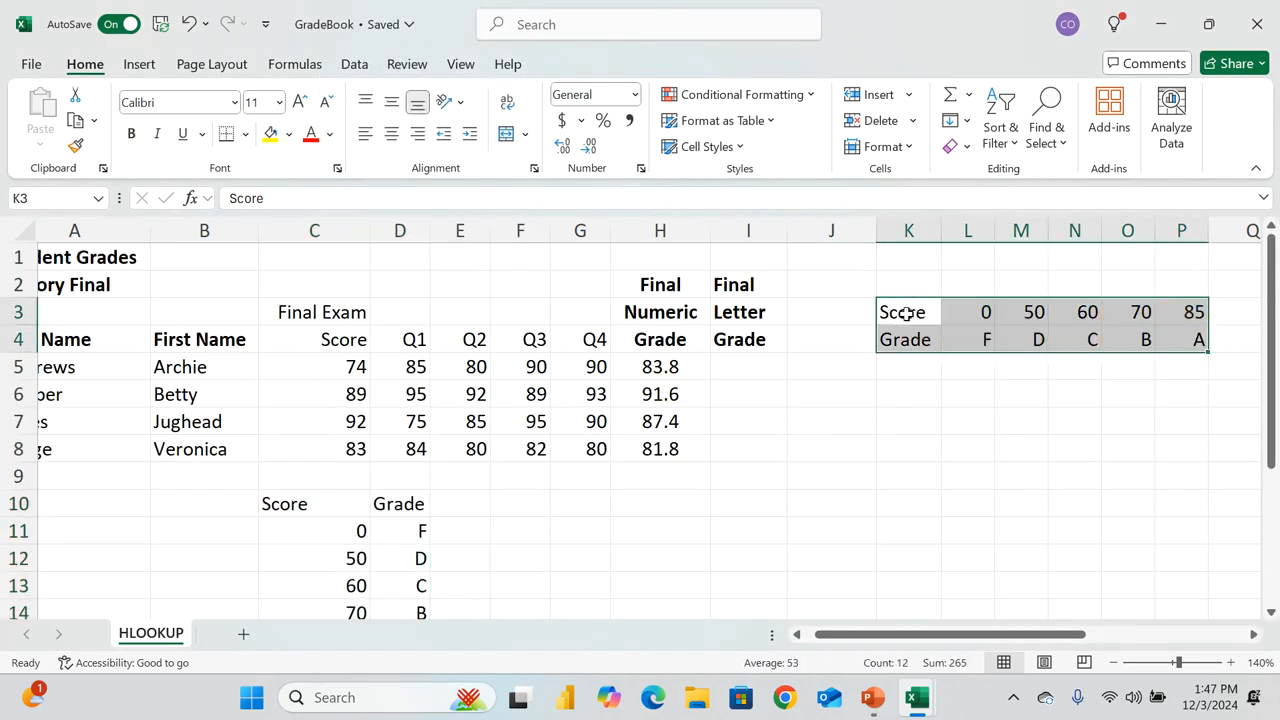
pyautogui.click(900, 316)
pyautogui.click(903, 337)
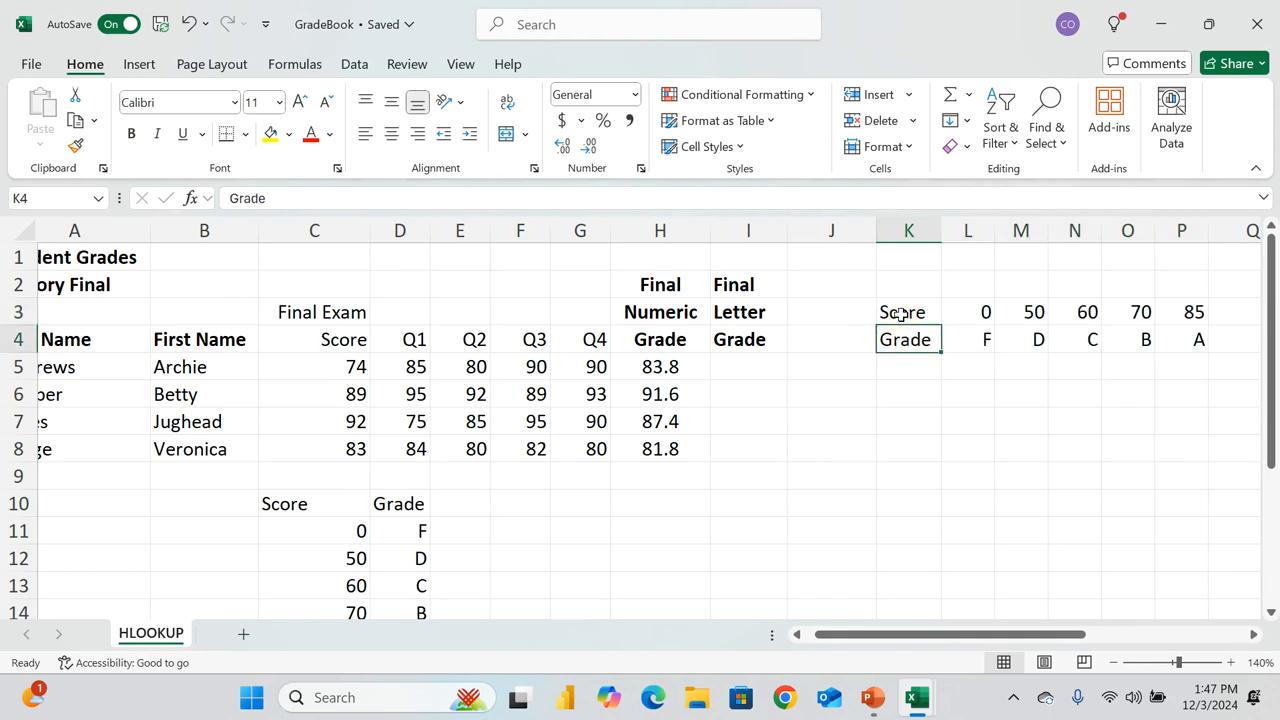
pyautogui.moveTo(903, 314); pyautogui.dragTo(1180, 311)
pyautogui.moveTo(905, 340); pyautogui.dragTo(1203, 337)
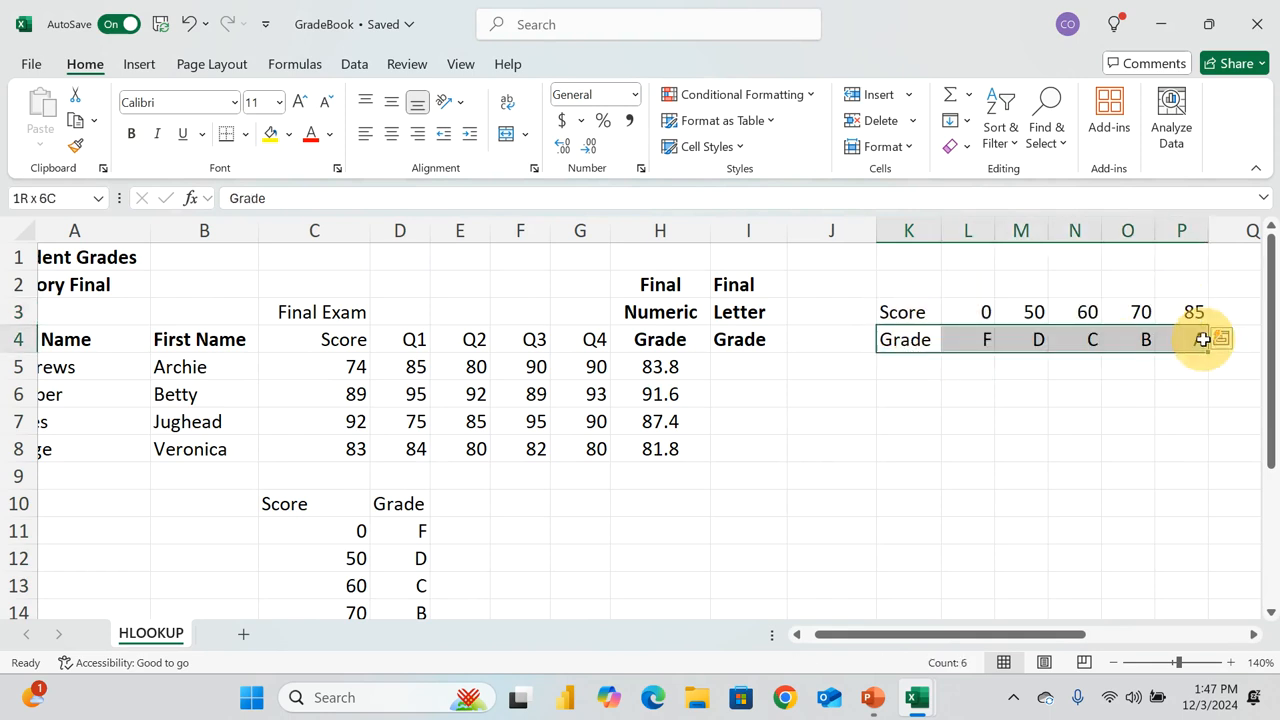
pyautogui.click(985, 284)
pyautogui.moveTo(1029, 504); pyautogui.dragTo(1066, 610)
pyautogui.click(1074, 418)
pyautogui.click(377, 516)
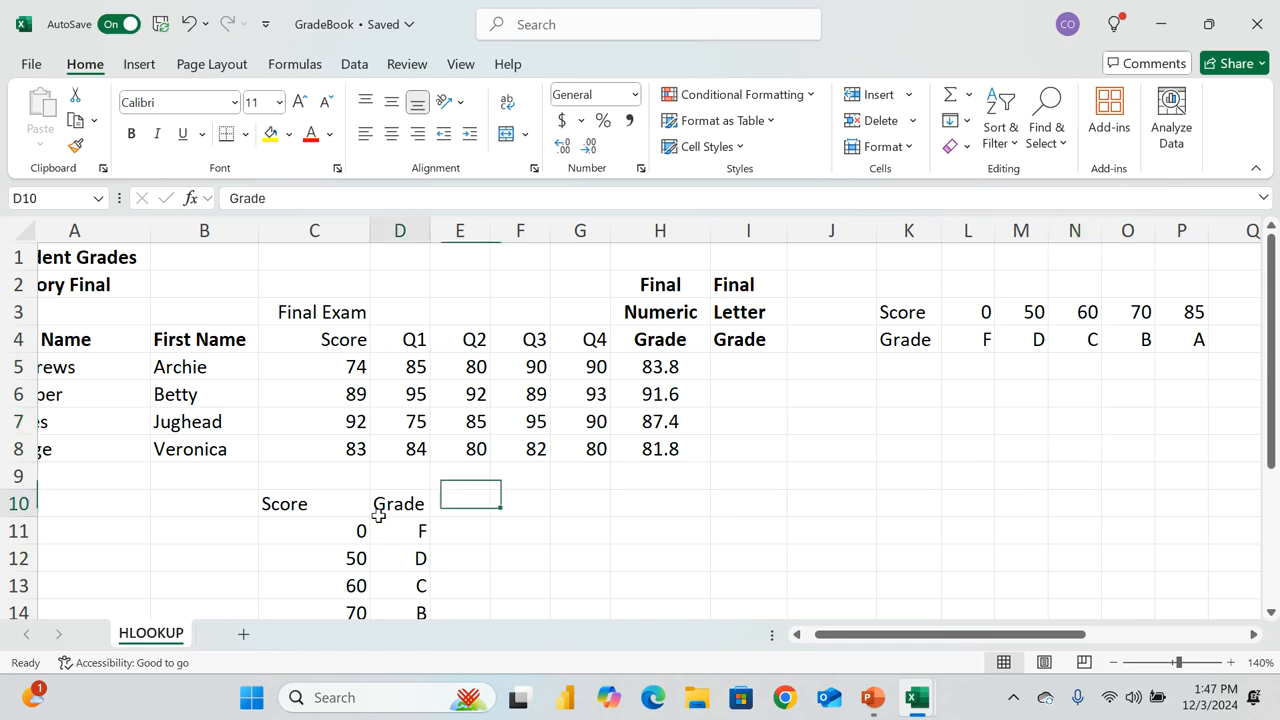
# Step: Clear the contents of the transposed Score and Grade table in C10:E15
pyautogui.moveTo(309, 507); pyautogui.dragTo(443, 560)
pyautogui.press('Delete')
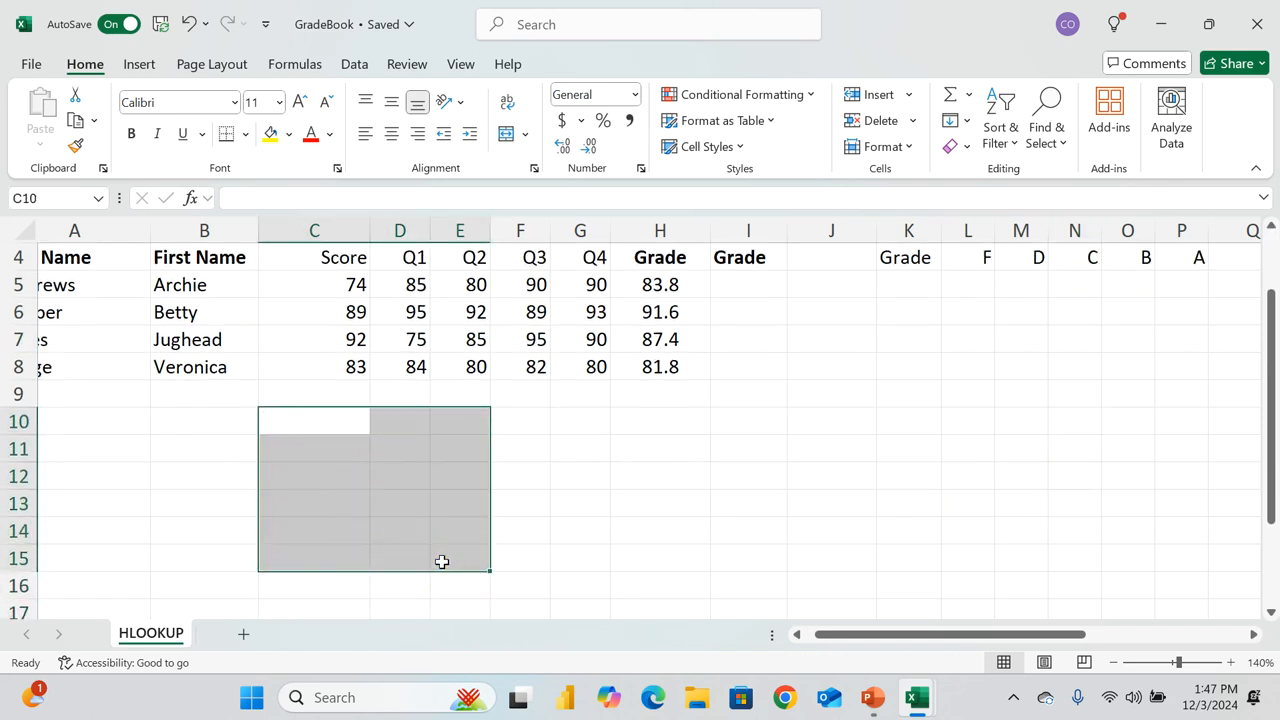
pyautogui.scroll(1, 663, 466)
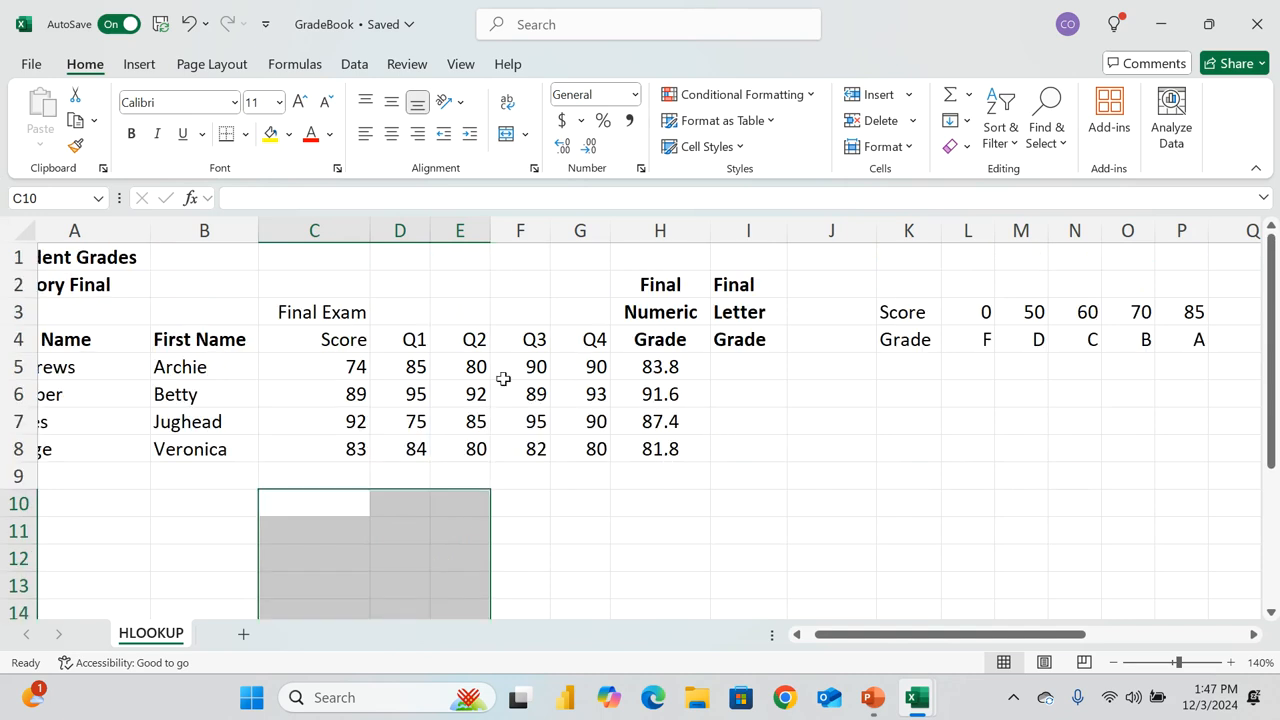
pyautogui.click(745, 362)
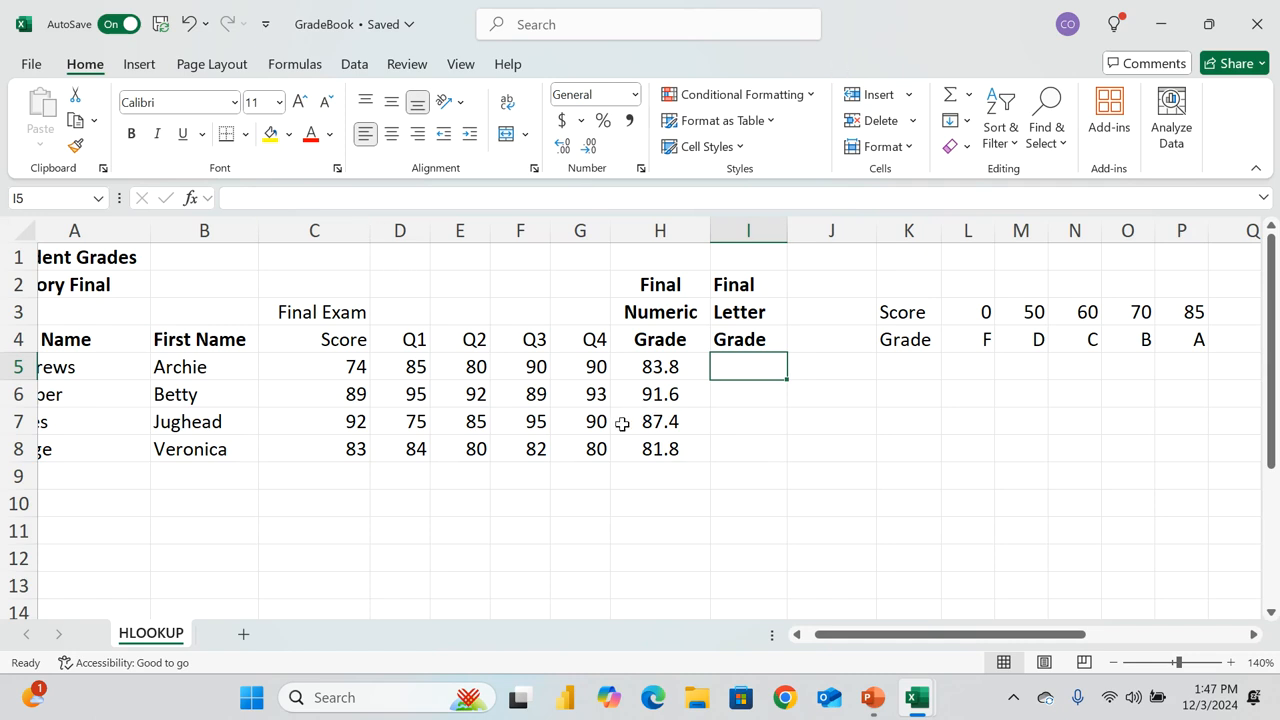
pyautogui.moveTo(718, 372); pyautogui.dragTo(863, 357)
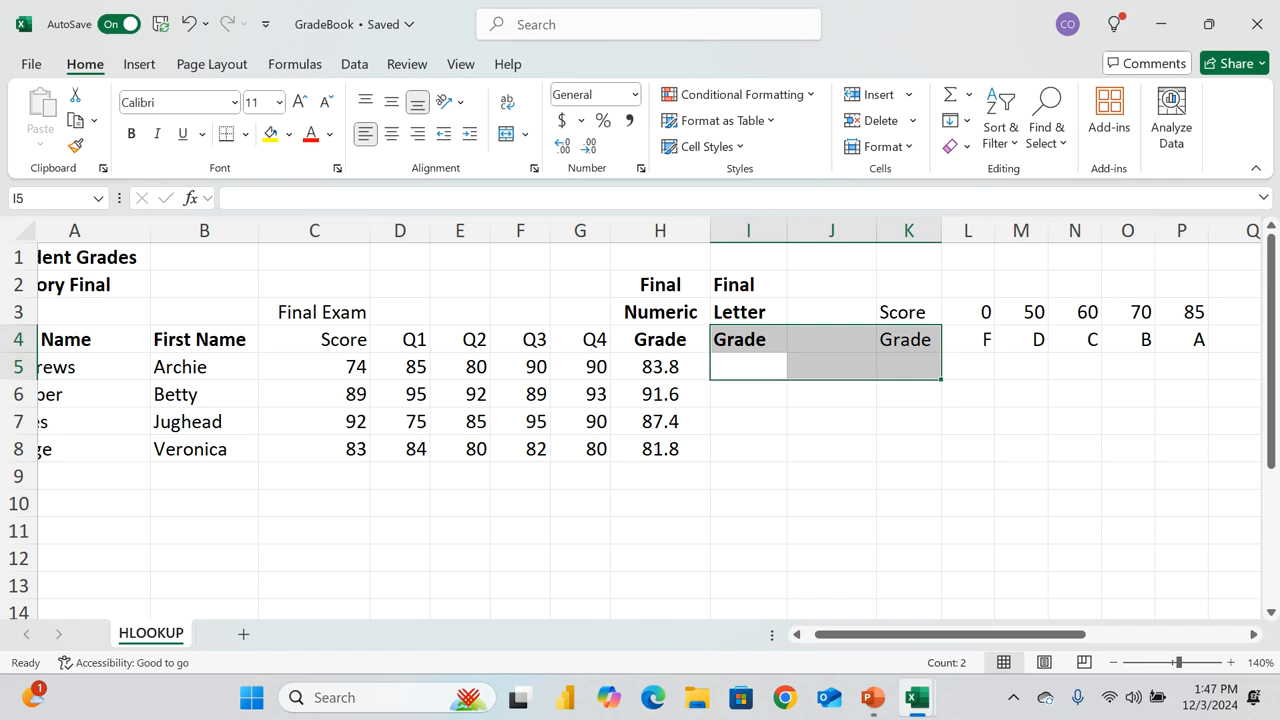
pyautogui.moveTo(750, 368); pyautogui.dragTo(907, 348)
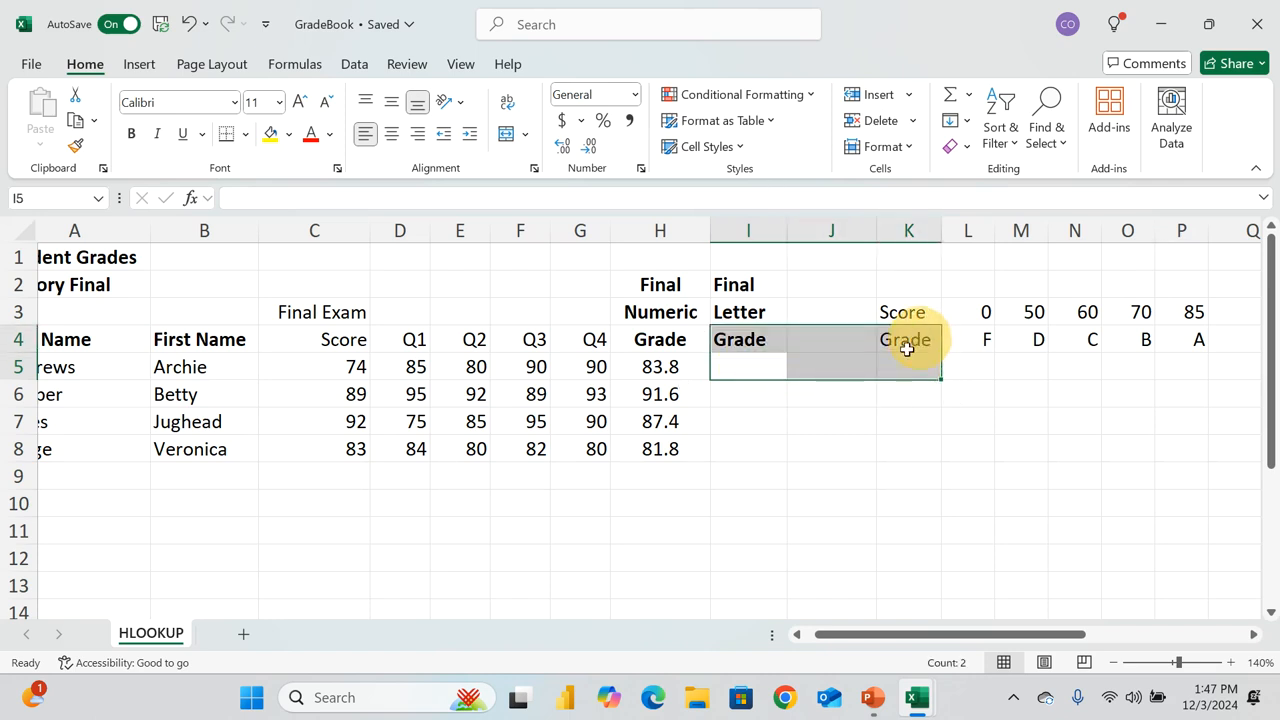
pyautogui.click(735, 395)
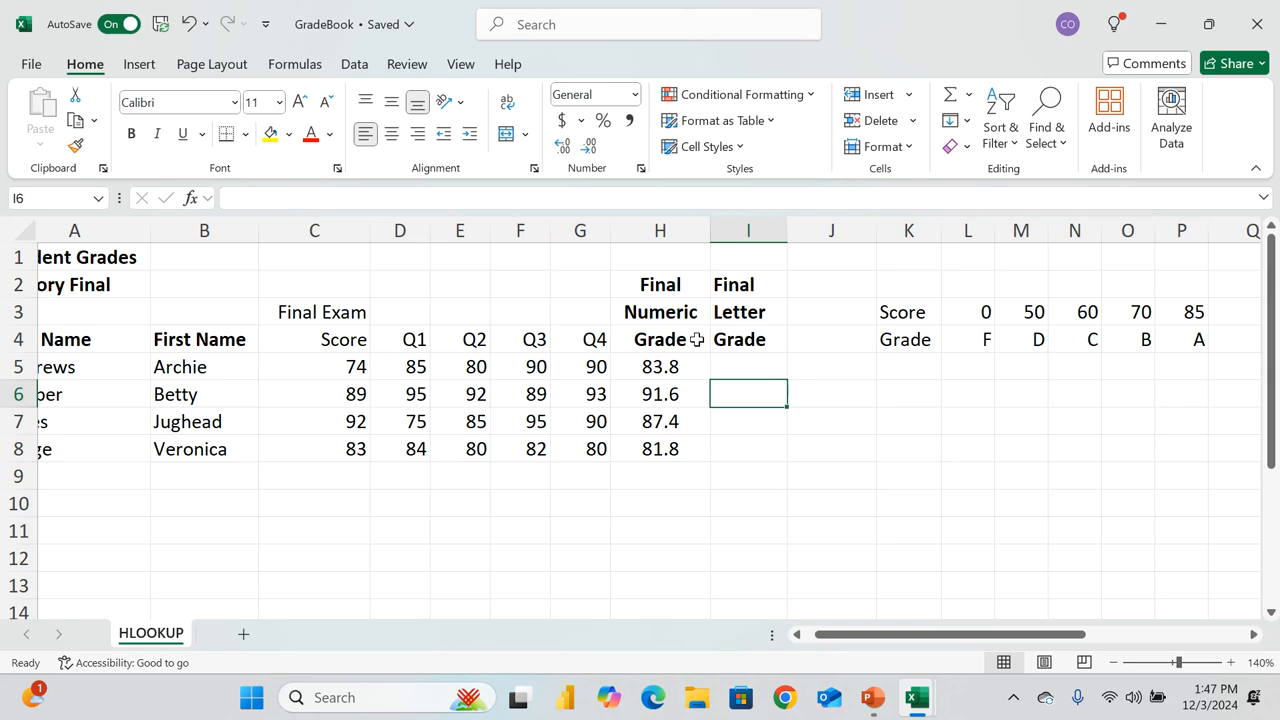
# Step: Start an HLOOKUP formula in I5 with the final numeric grade in H5 as the lookup value
pyautogui.click(750, 370)
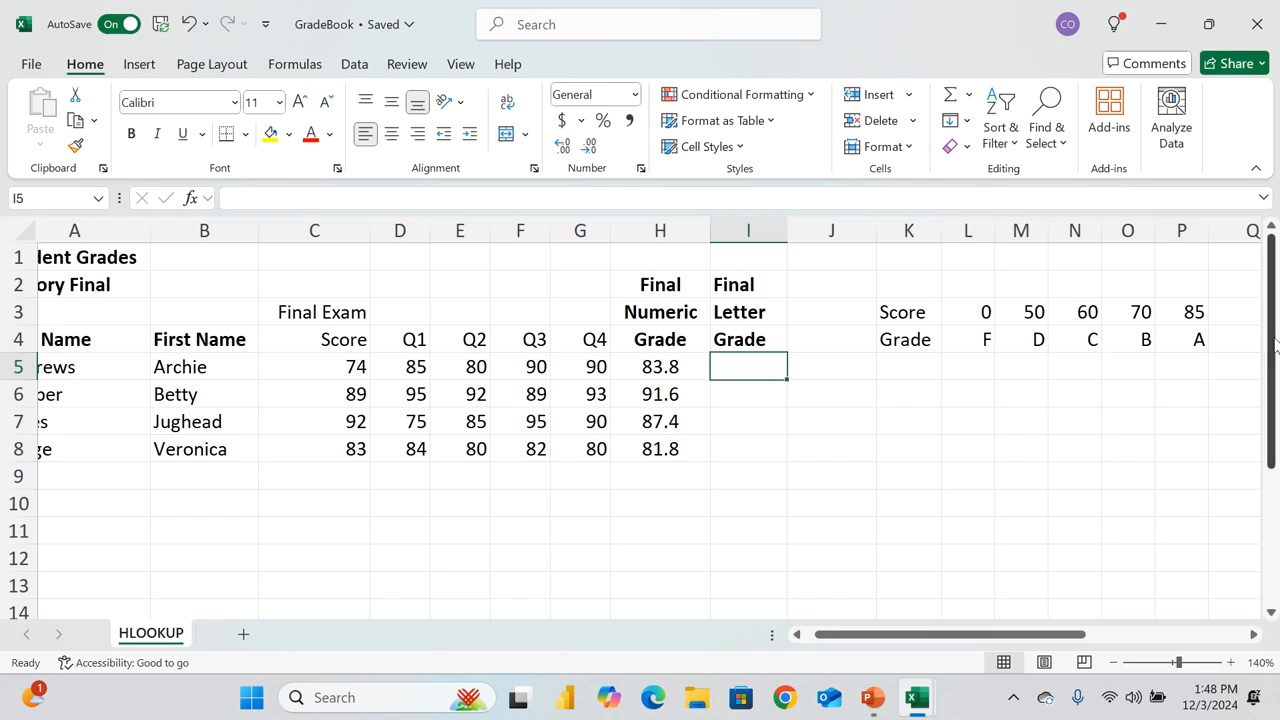
pyautogui.write('=')
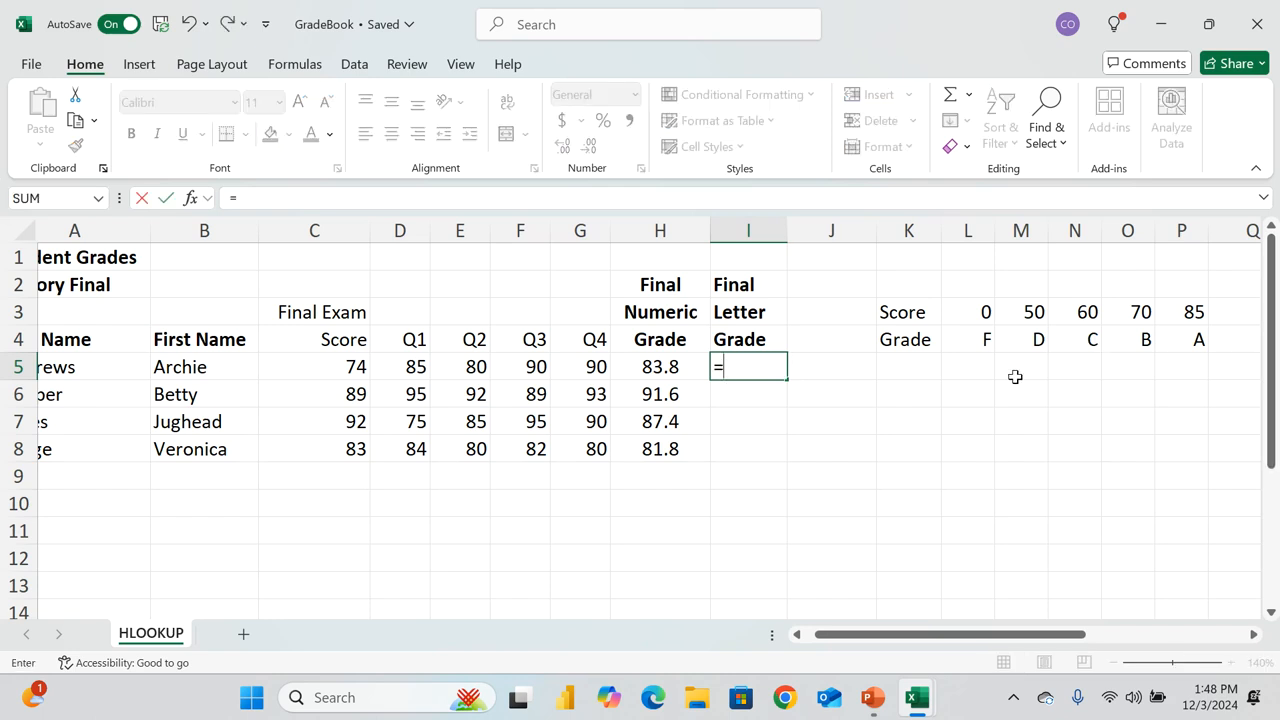
pyautogui.write('hl')
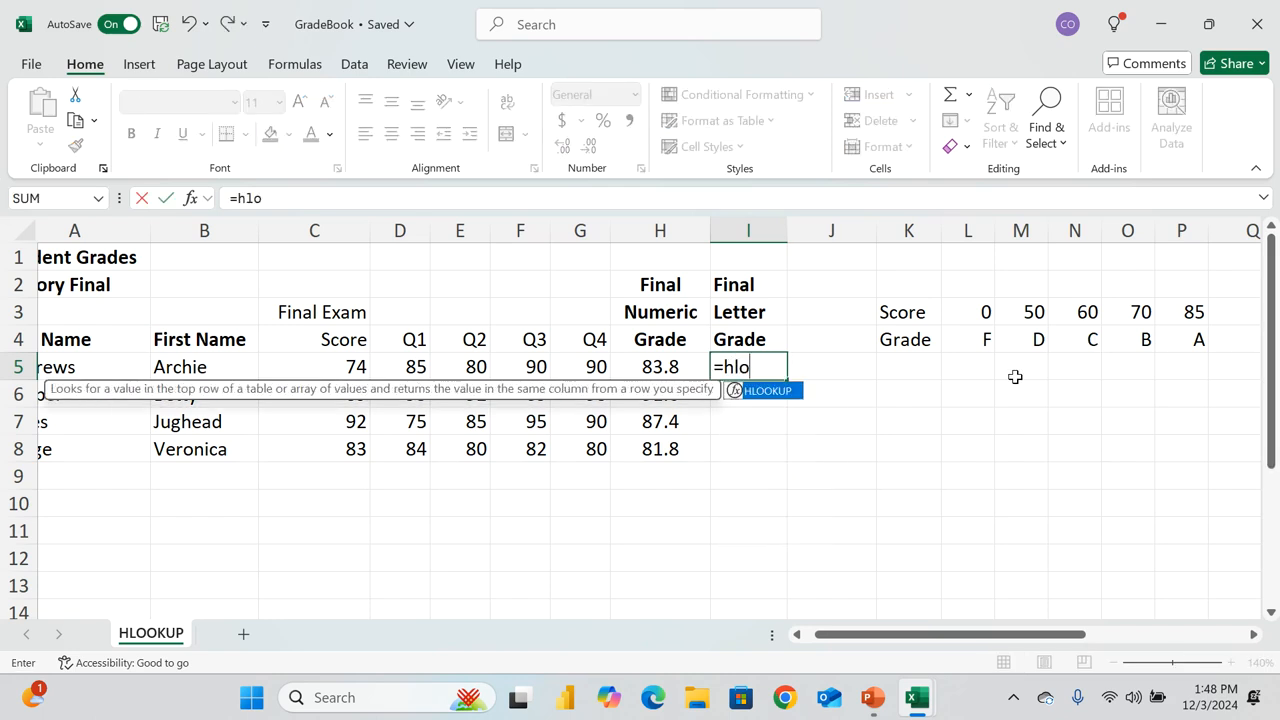
pyautogui.write('o')
pyautogui.doubleClick(785, 391)
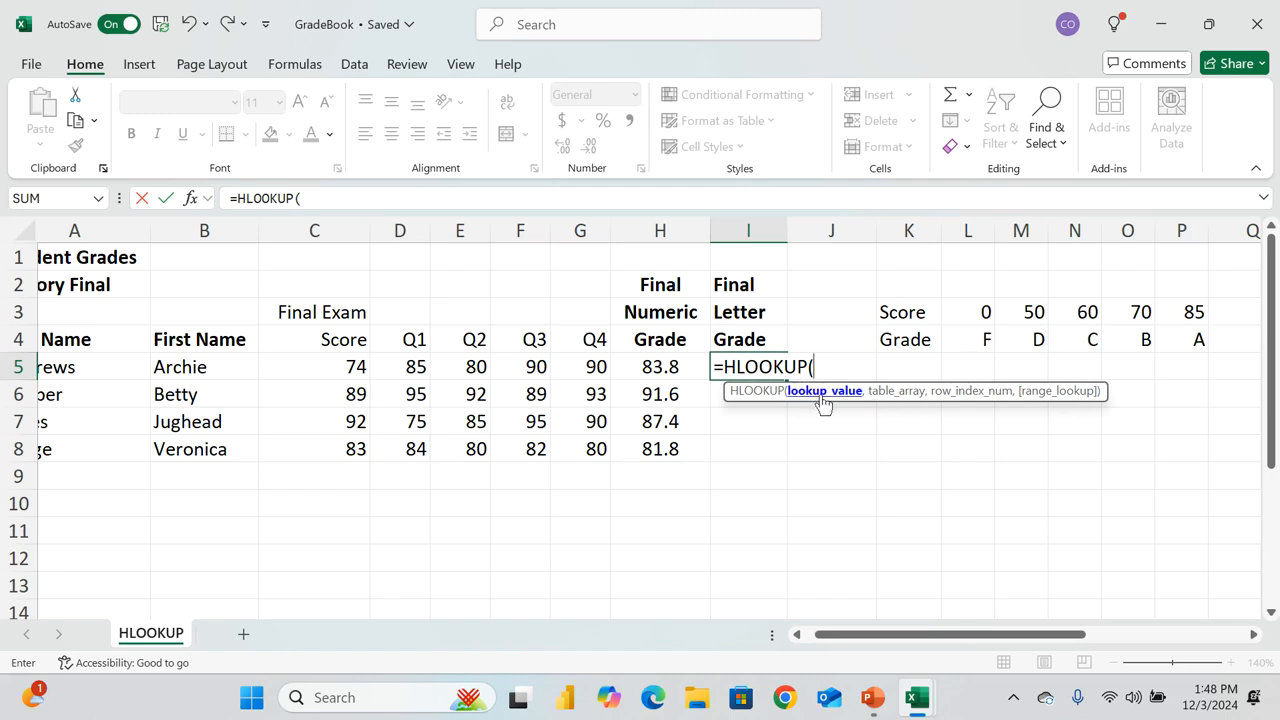
pyautogui.click(662, 367)
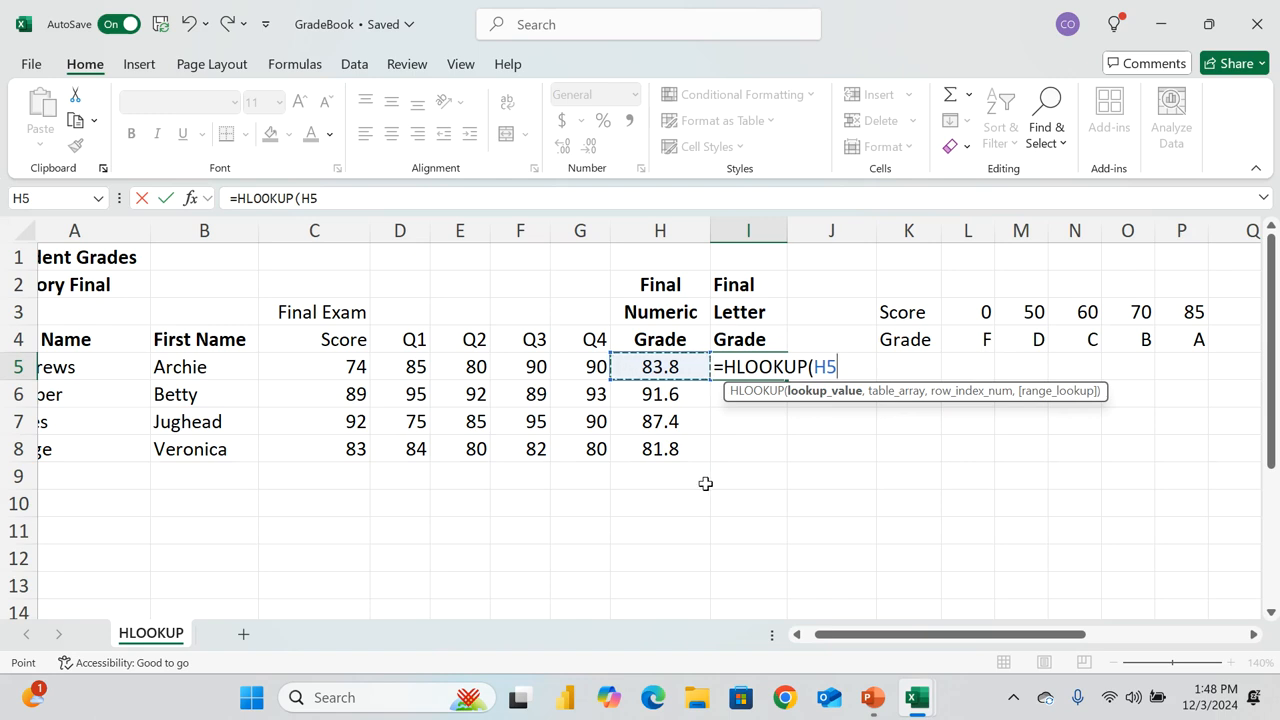
pyautogui.write(',')
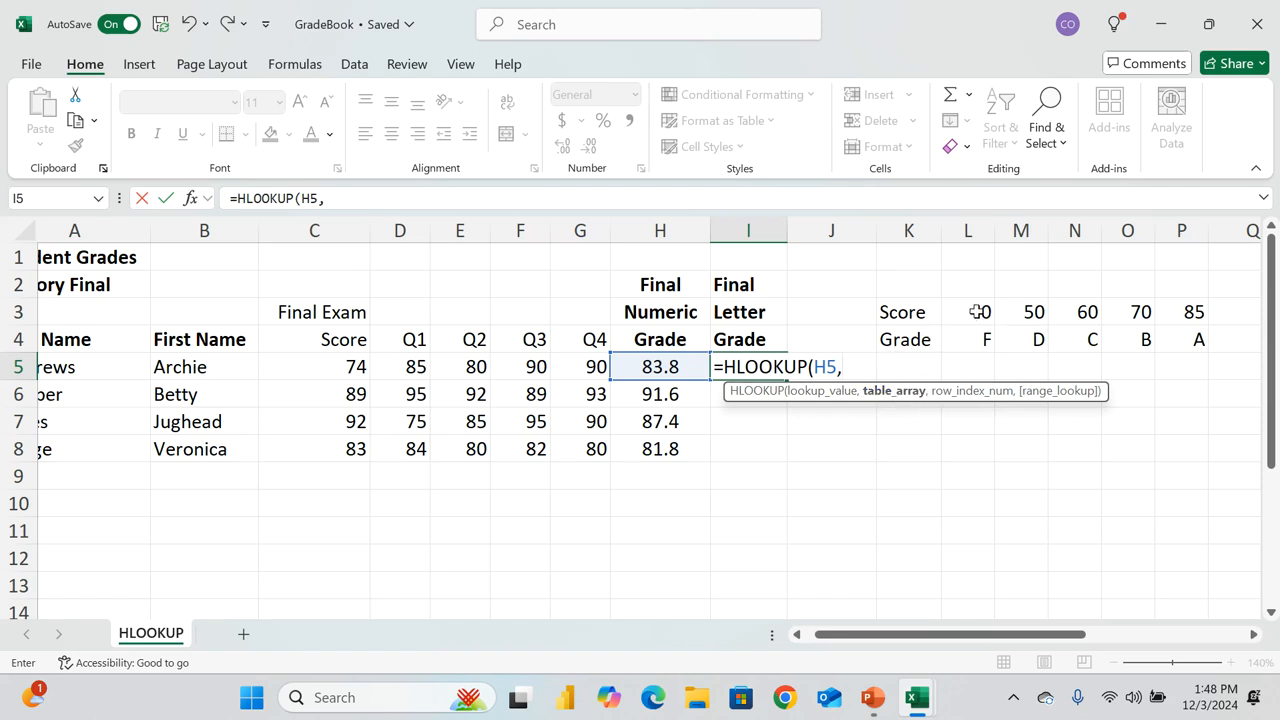
# Step: Complete the HLOOKUP formula in I5 with table array L3:P4, row index 2 and FALSE for an exact match
pyautogui.moveTo(976, 312); pyautogui.dragTo(1187, 340)
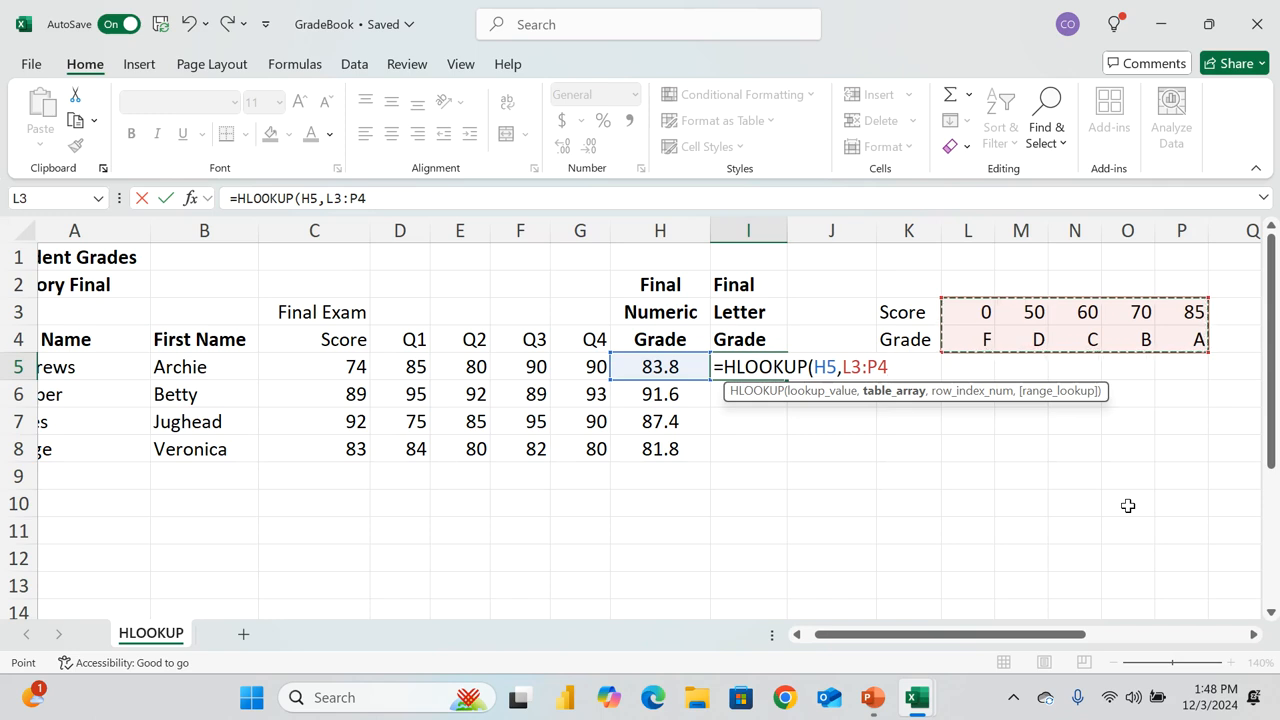
pyautogui.write(',2')
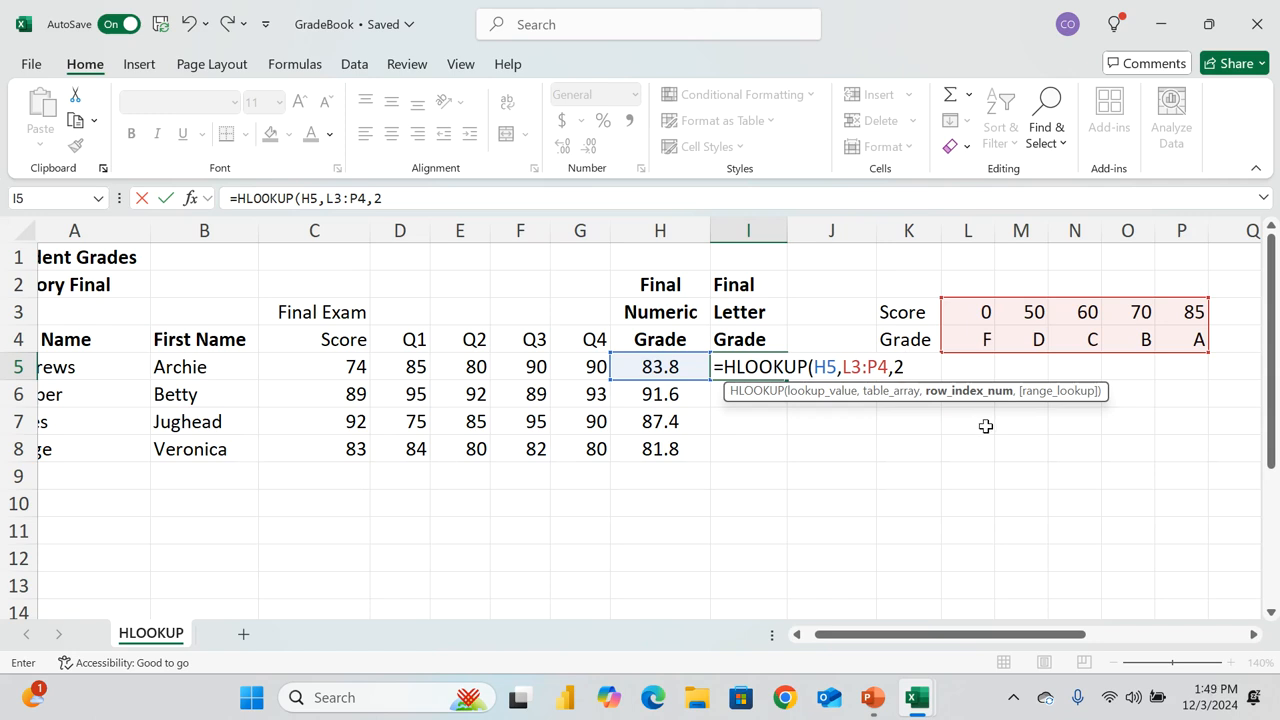
pyautogui.write(',')
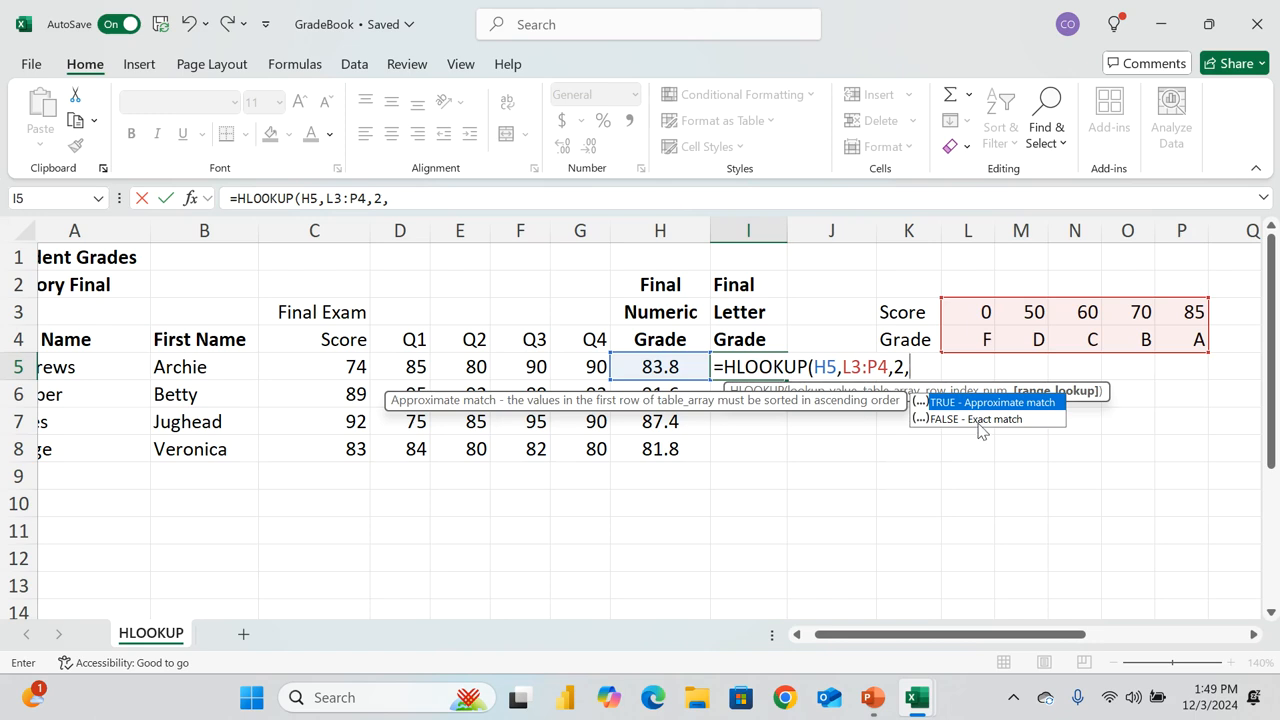
pyautogui.doubleClick(980, 419)
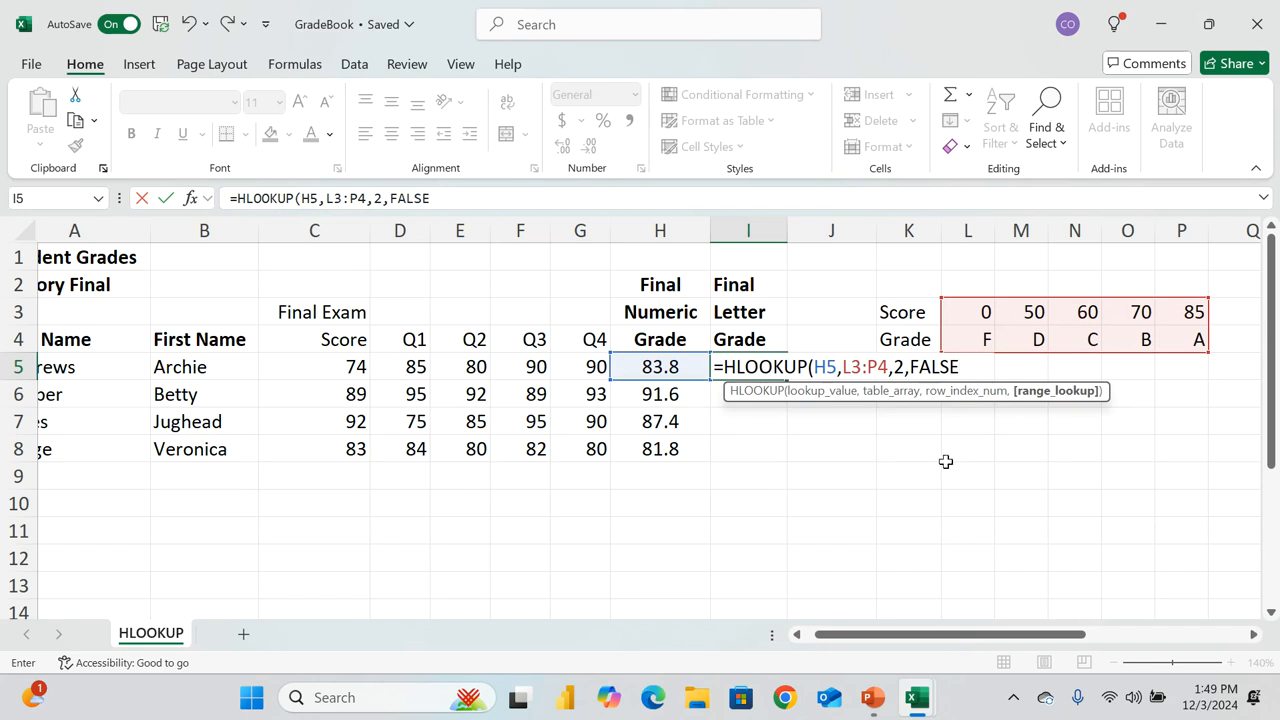
pyautogui.write(')')
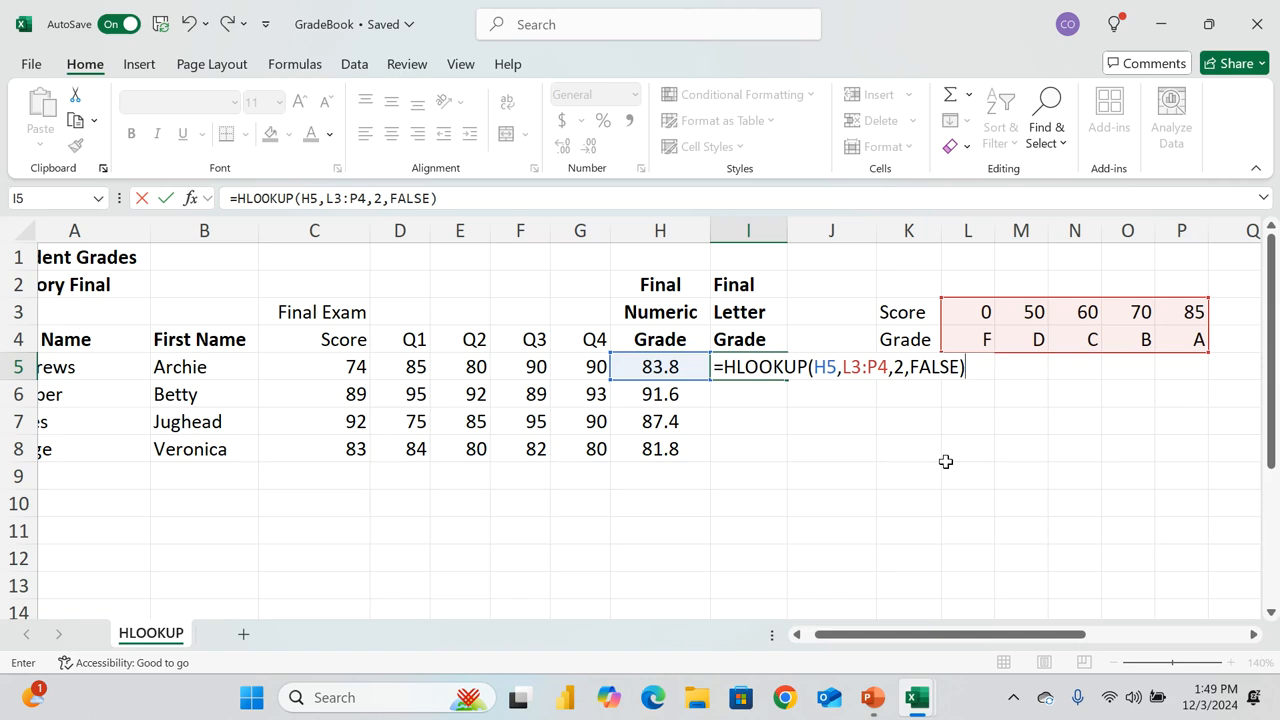
pyautogui.hotkey('ctrl', 'Return')
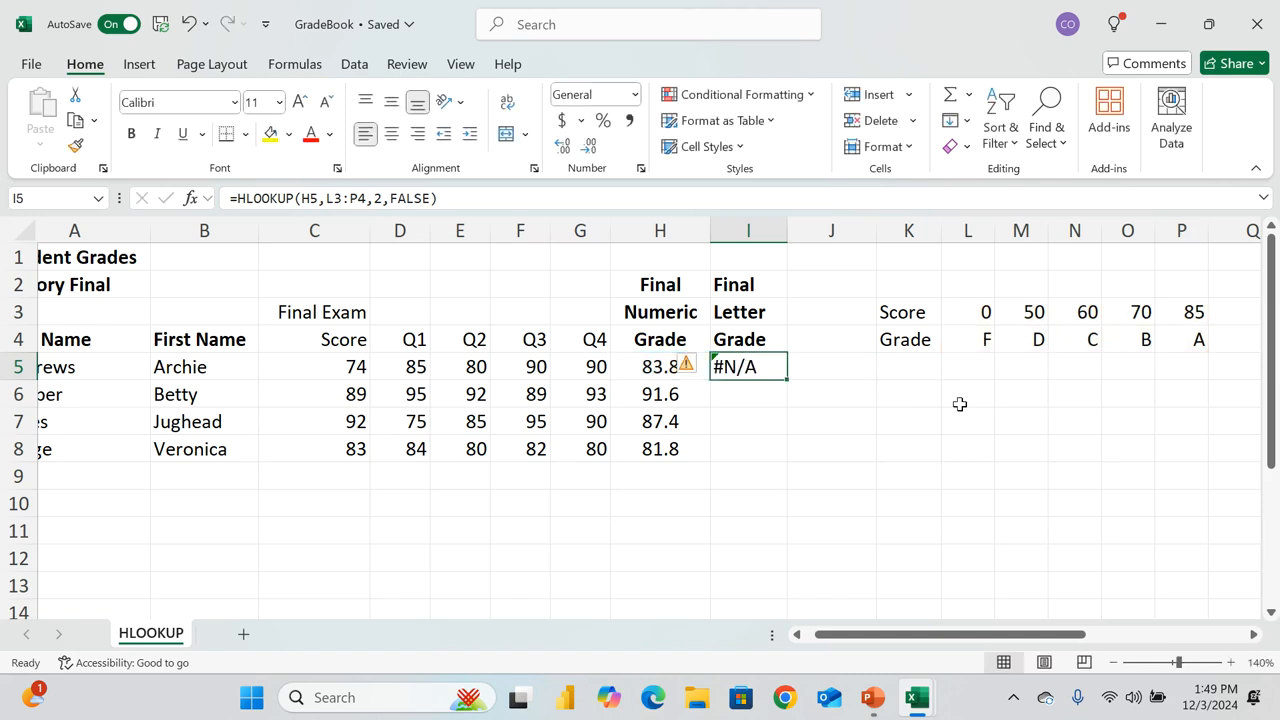
# Step: Remove the FALSE range lookup argument from the HLOOKUP formula in I5, leaving =HLOOKUP(H5,L3:P4,2)
pyautogui.doubleClick(736, 367)
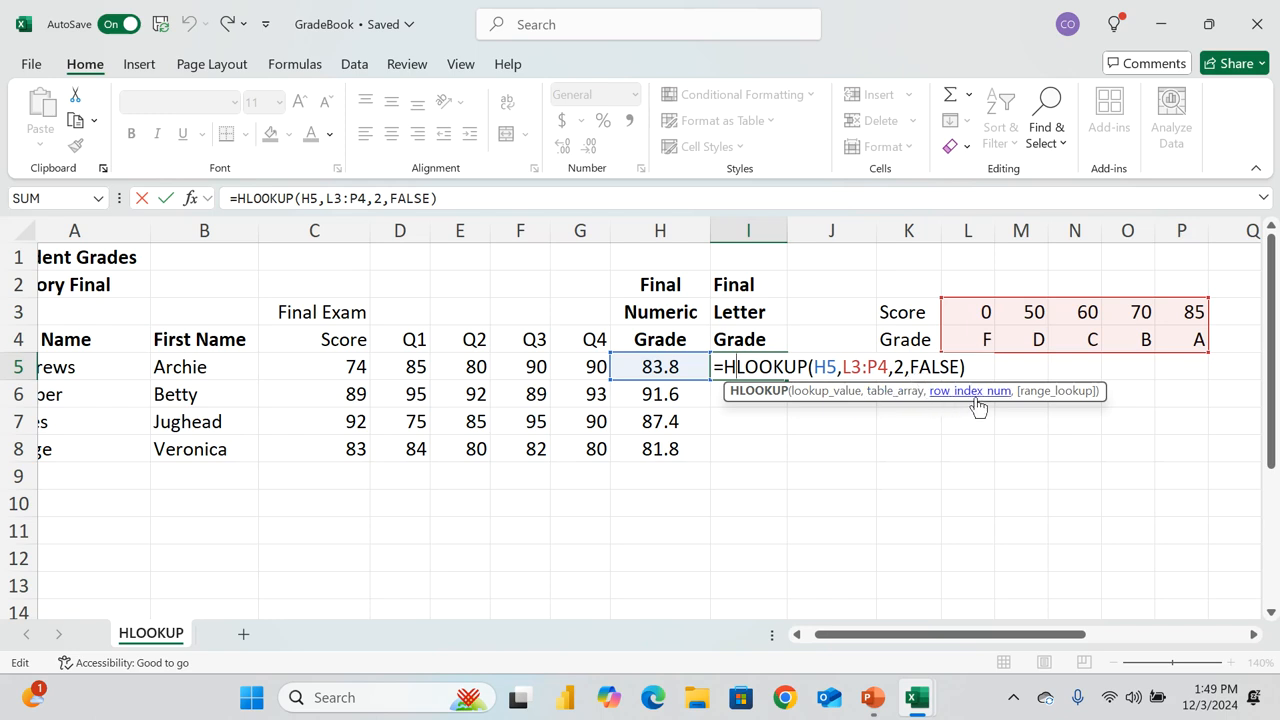
pyautogui.click(966, 369)
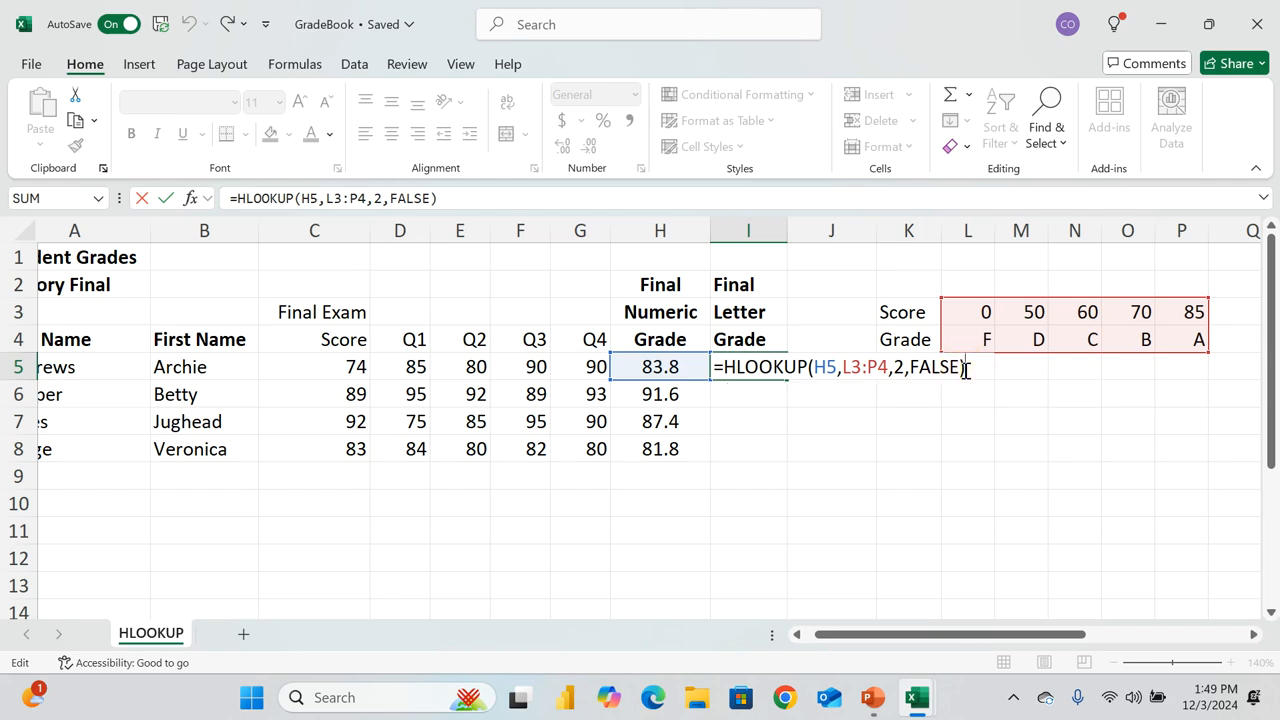
pyautogui.press('Left')
pyautogui.press('BackSpace')
pyautogui.press('BackSpace')
pyautogui.press('BackSpace')
pyautogui.press('BackSpace')
pyautogui.press('BackSpace')
pyautogui.press('BackSpace')
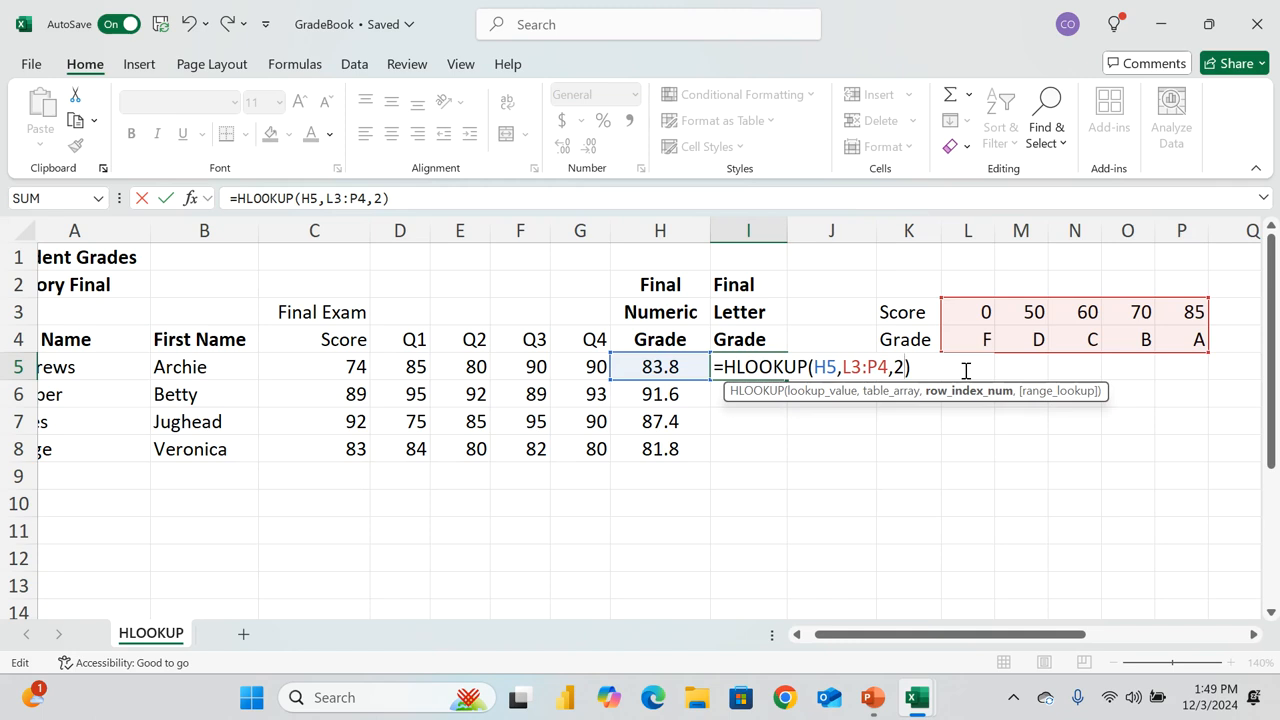
pyautogui.hotkey('ctrl', 'Return')
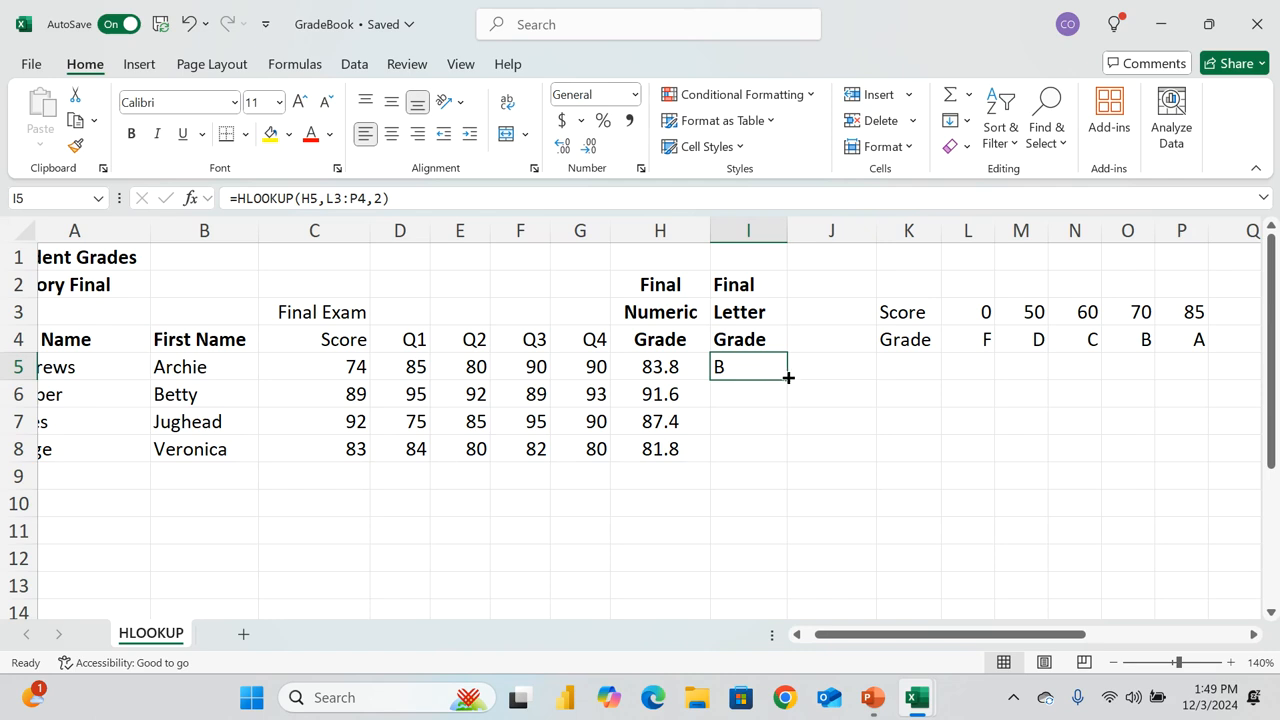
# Step: Fill the I5 formula down through I8 and inspect the table range used by the copy in I6
pyautogui.moveTo(787, 381); pyautogui.dragTo(797, 457)
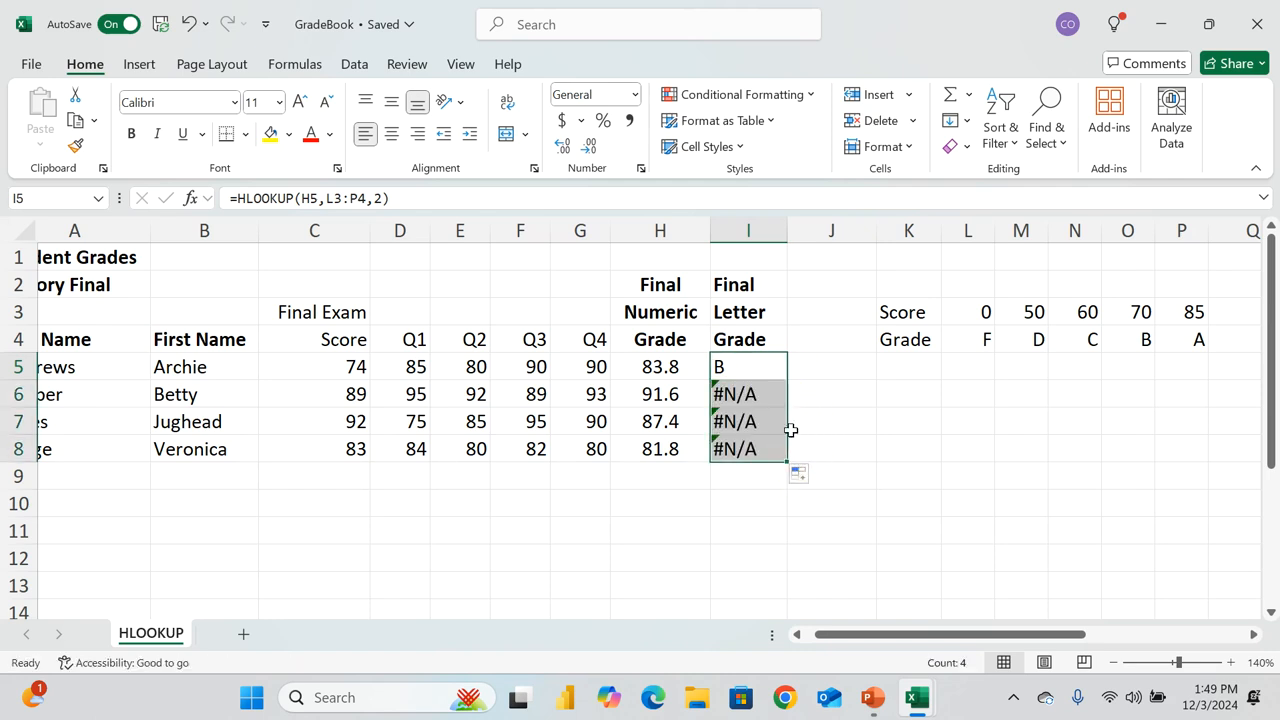
pyautogui.click(765, 396)
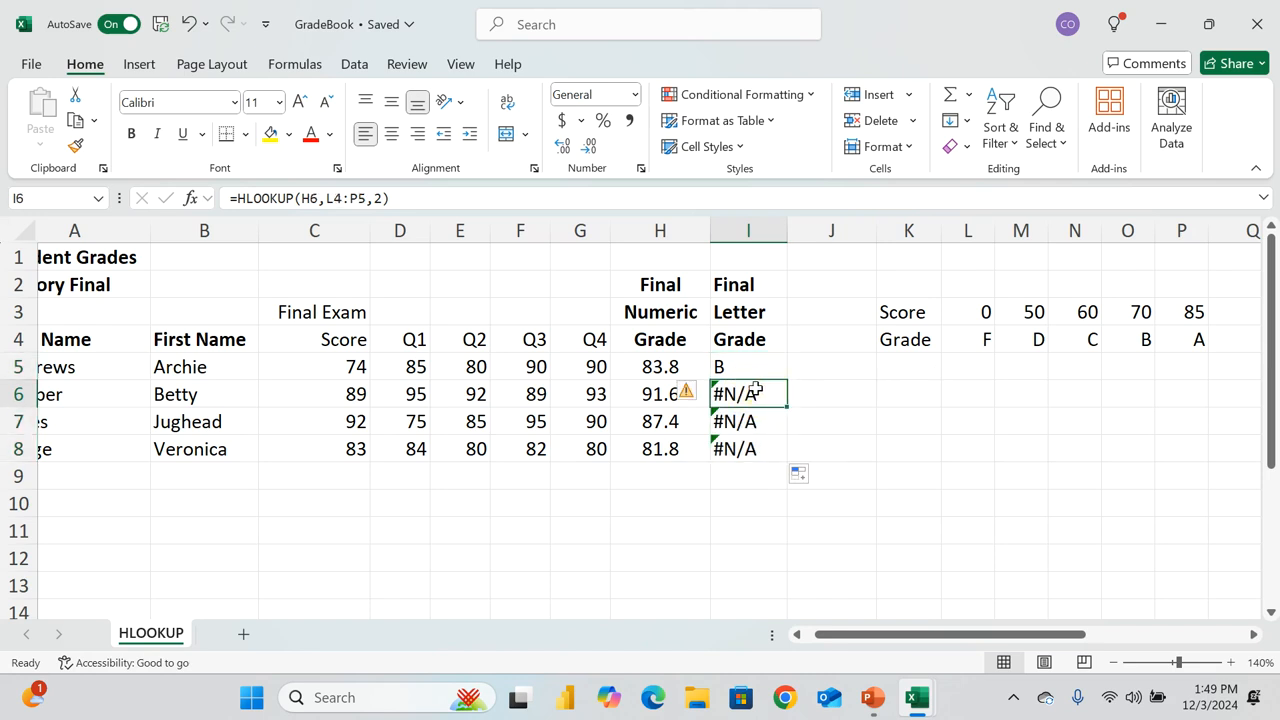
pyautogui.click(745, 425)
pyautogui.click(737, 470)
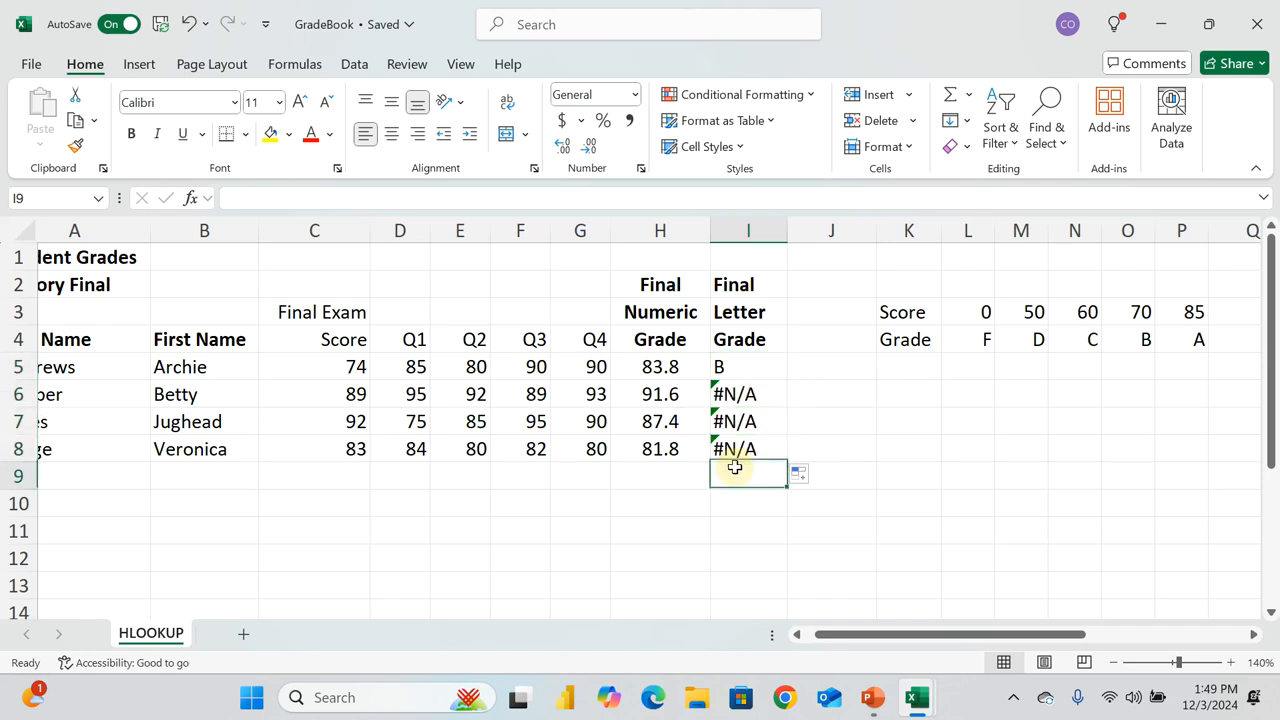
pyautogui.click(729, 419)
pyautogui.click(729, 394)
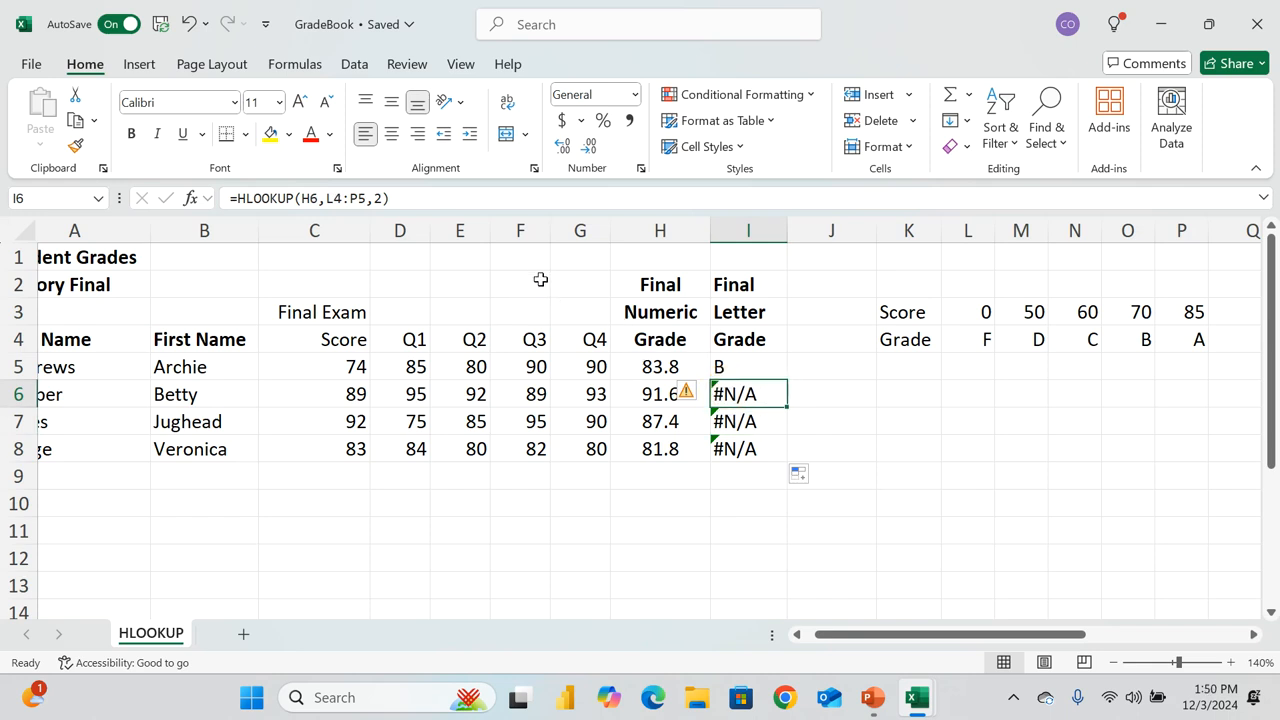
pyautogui.click(326, 198)
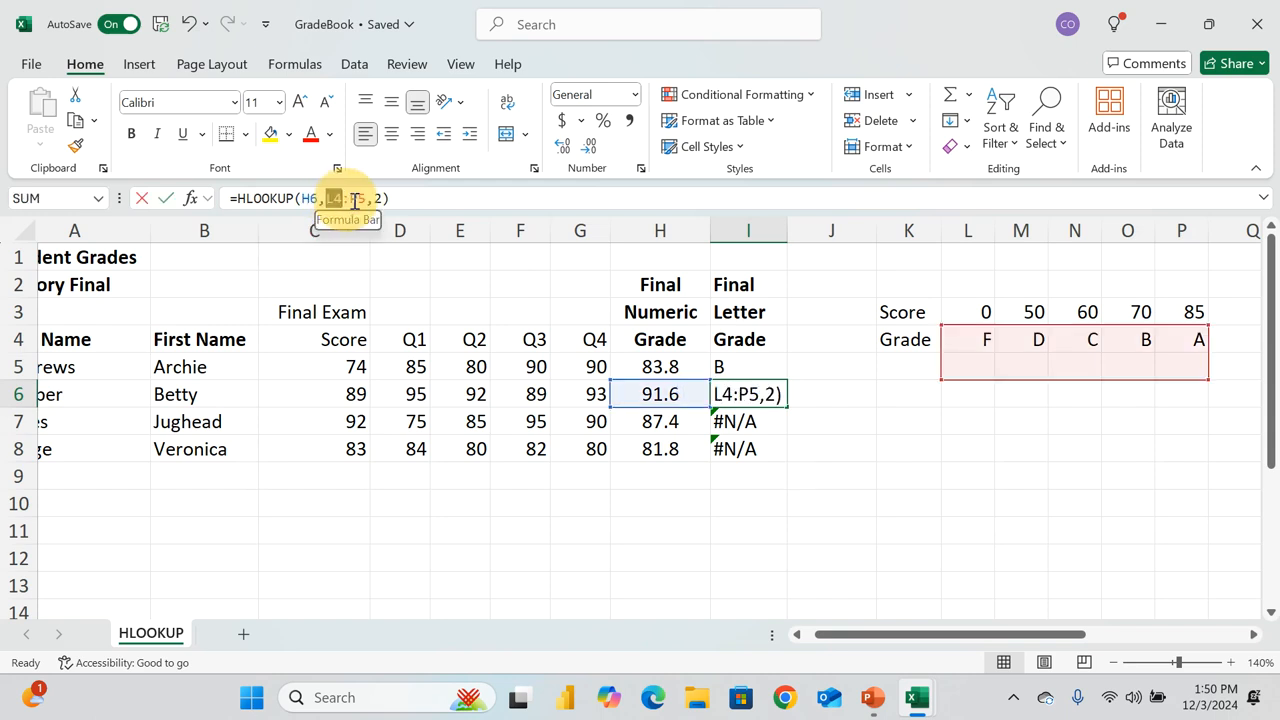
pyautogui.moveTo(326, 198); pyautogui.dragTo(366, 198)
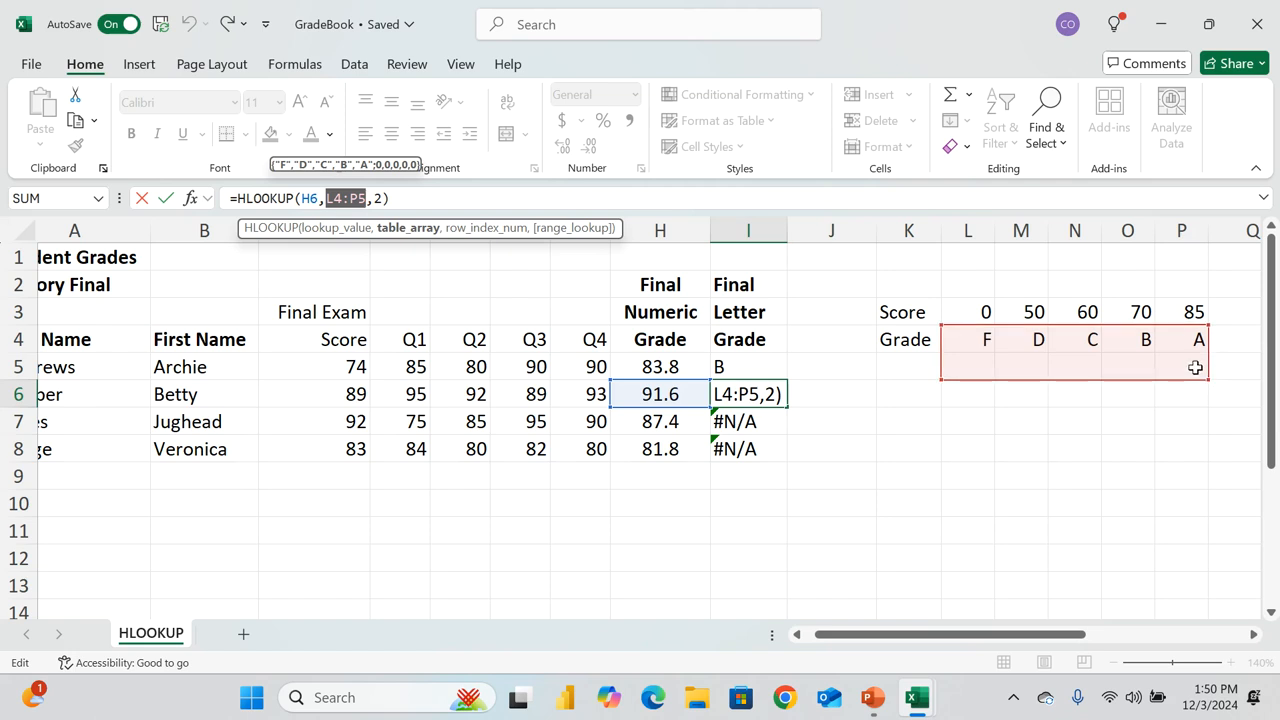
pyautogui.click(757, 366)
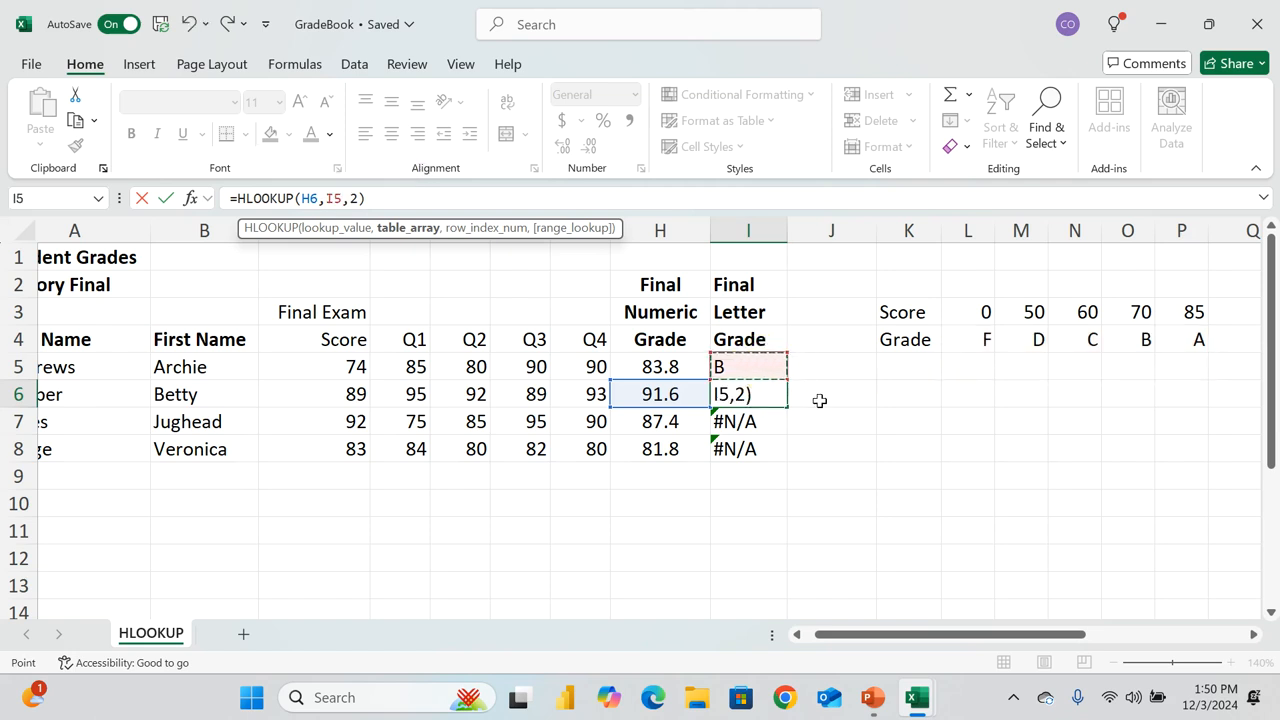
pyautogui.hotkey('ctrl', 'z')
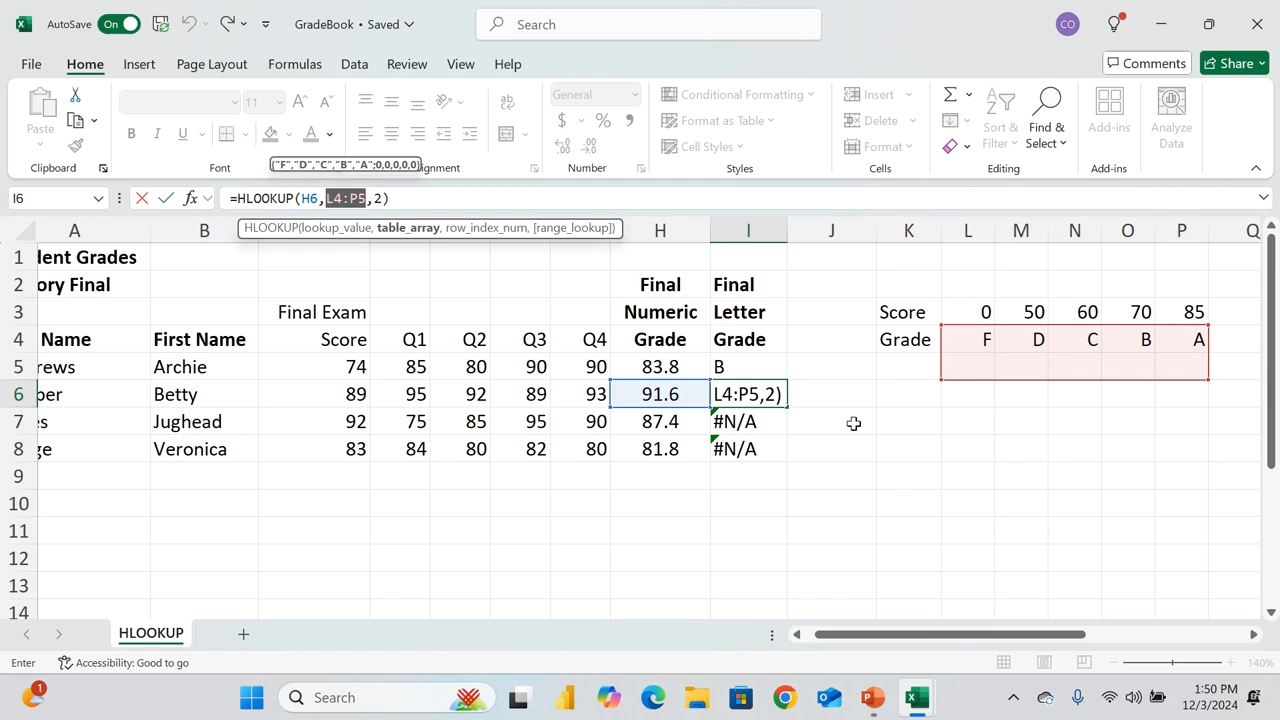
pyautogui.click(855, 423)
pyautogui.hotkey('ctrl', 'z')
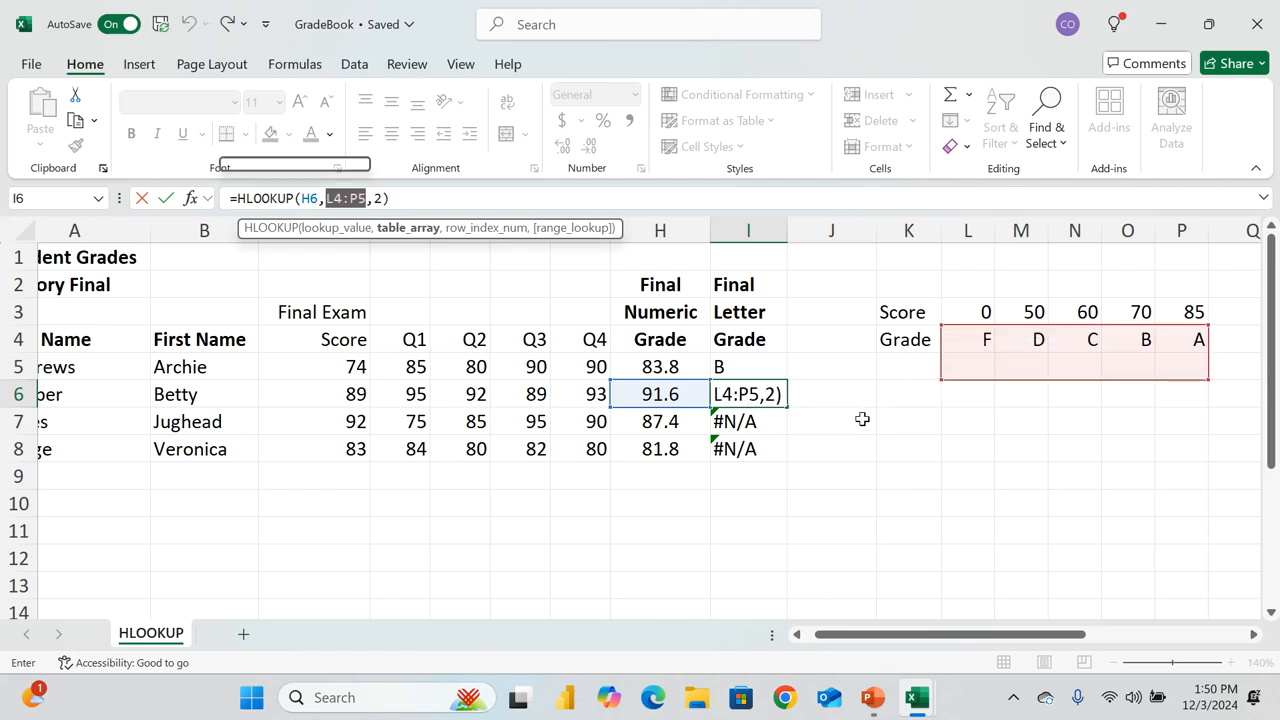
pyautogui.press('BackSpace')
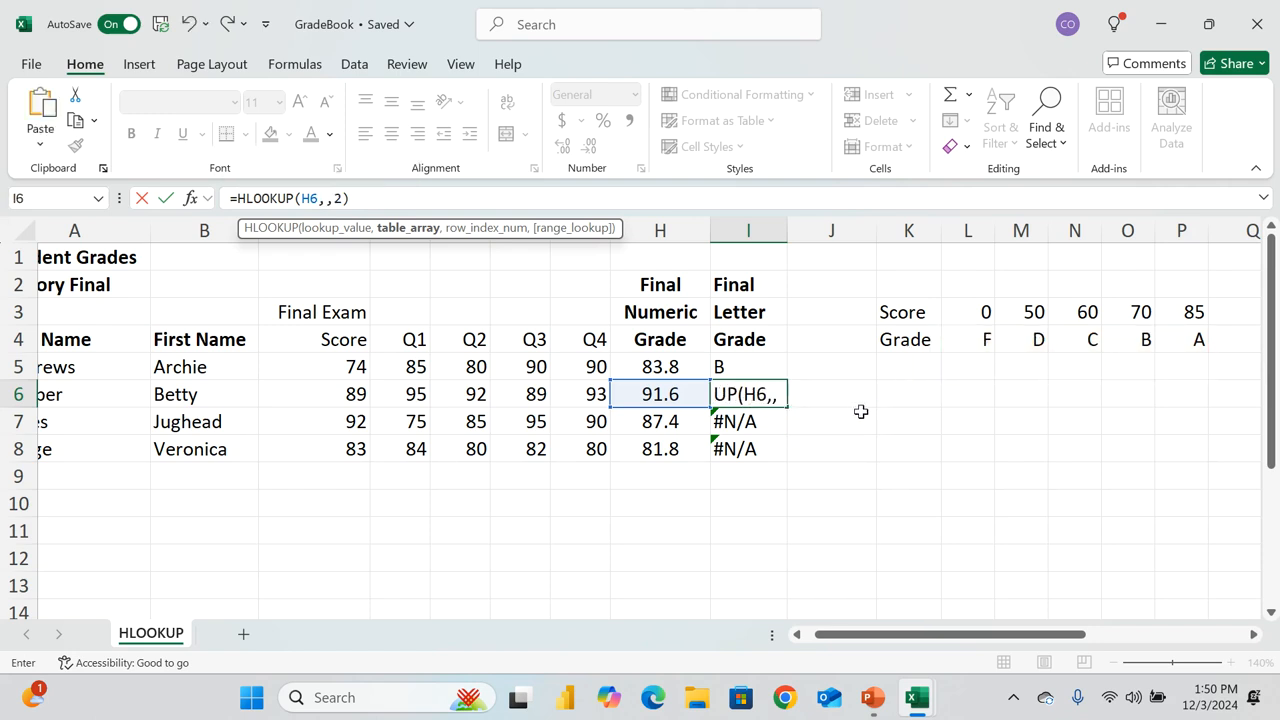
pyautogui.hotkey('ctrl', 'z')
pyautogui.click(814, 366)
pyautogui.click(912, 440)
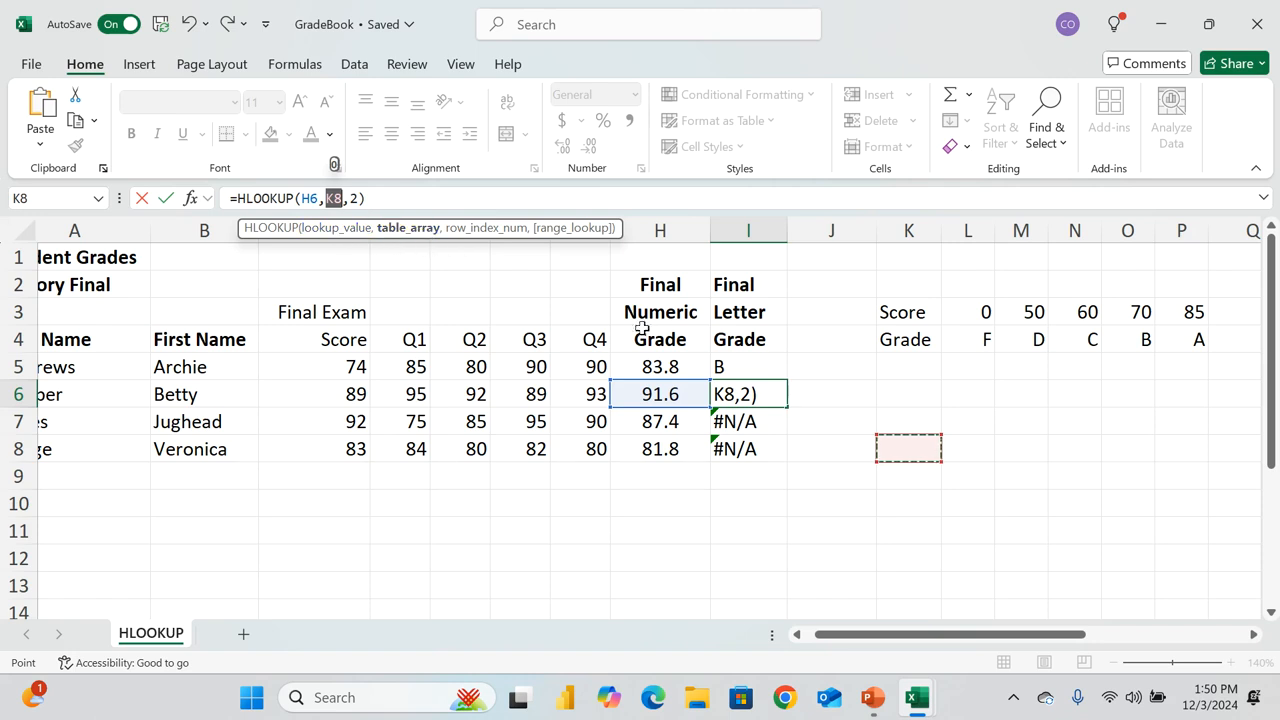
pyautogui.click(733, 364)
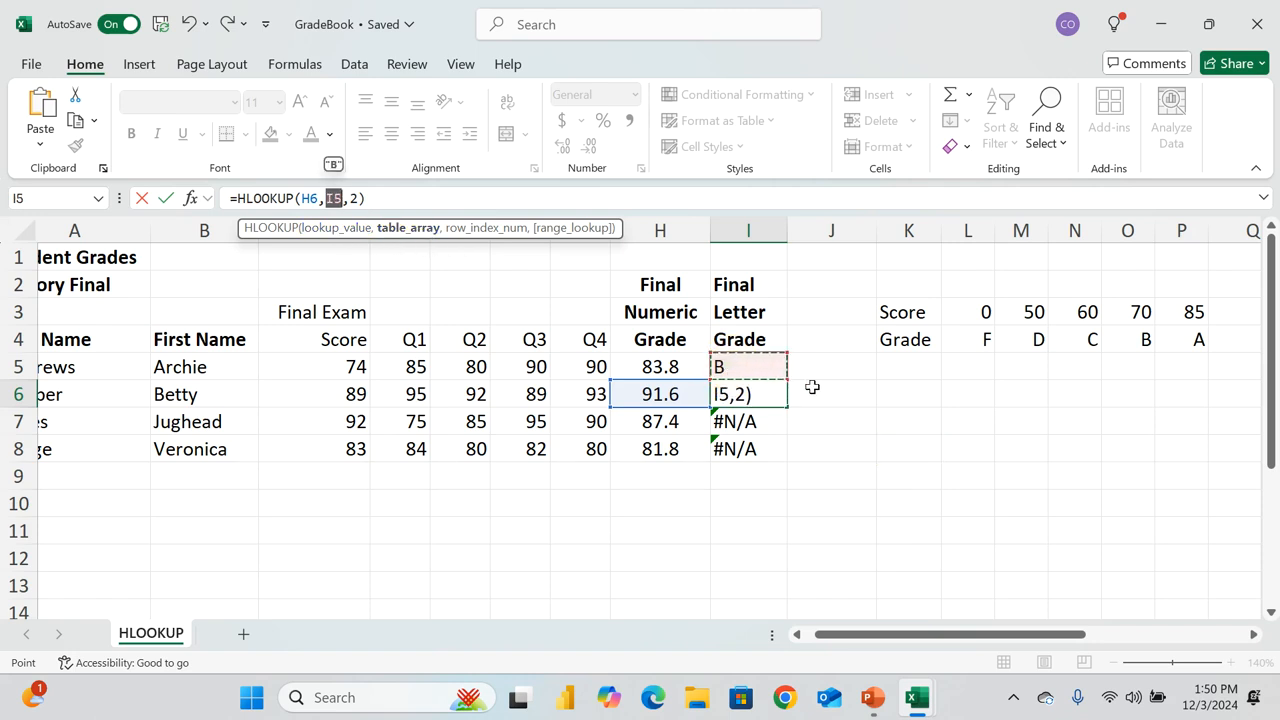
pyautogui.hotkey('ctrl', 'z')
pyautogui.click(892, 395)
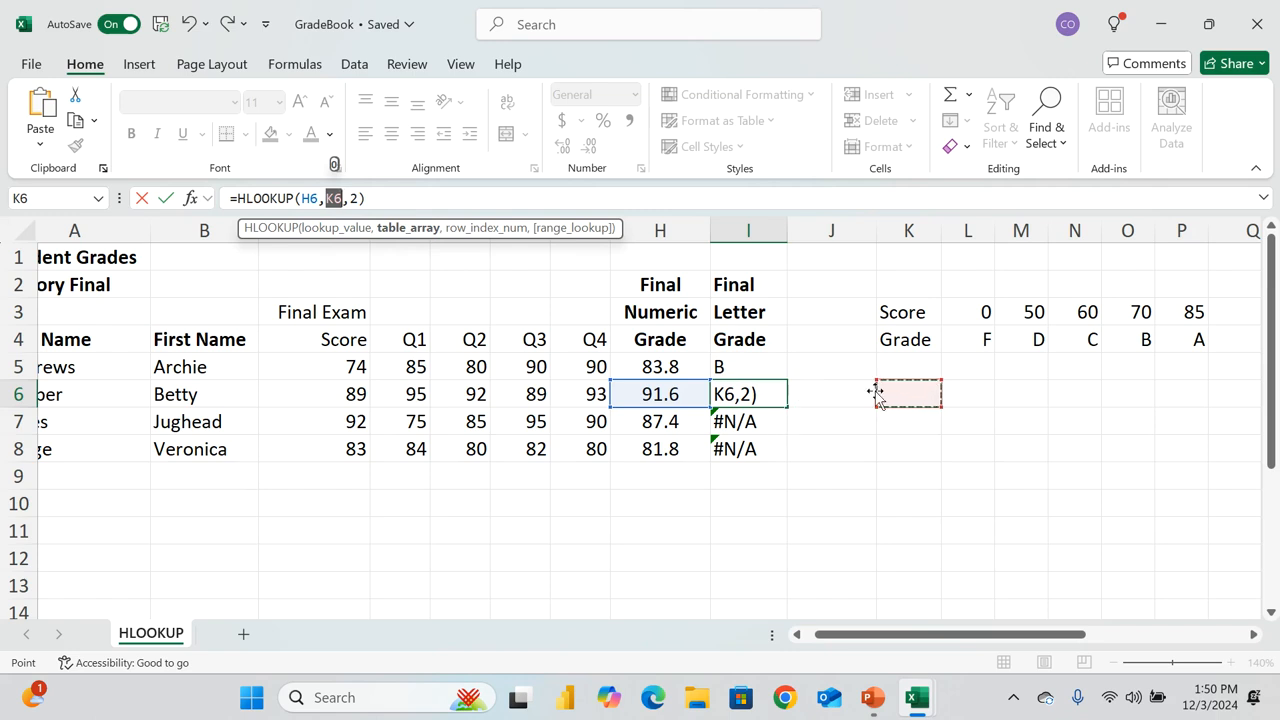
# Step: Replace the table array in the I6 formula with the Score and Grade values in L3:P4
pyautogui.press('BackSpace')
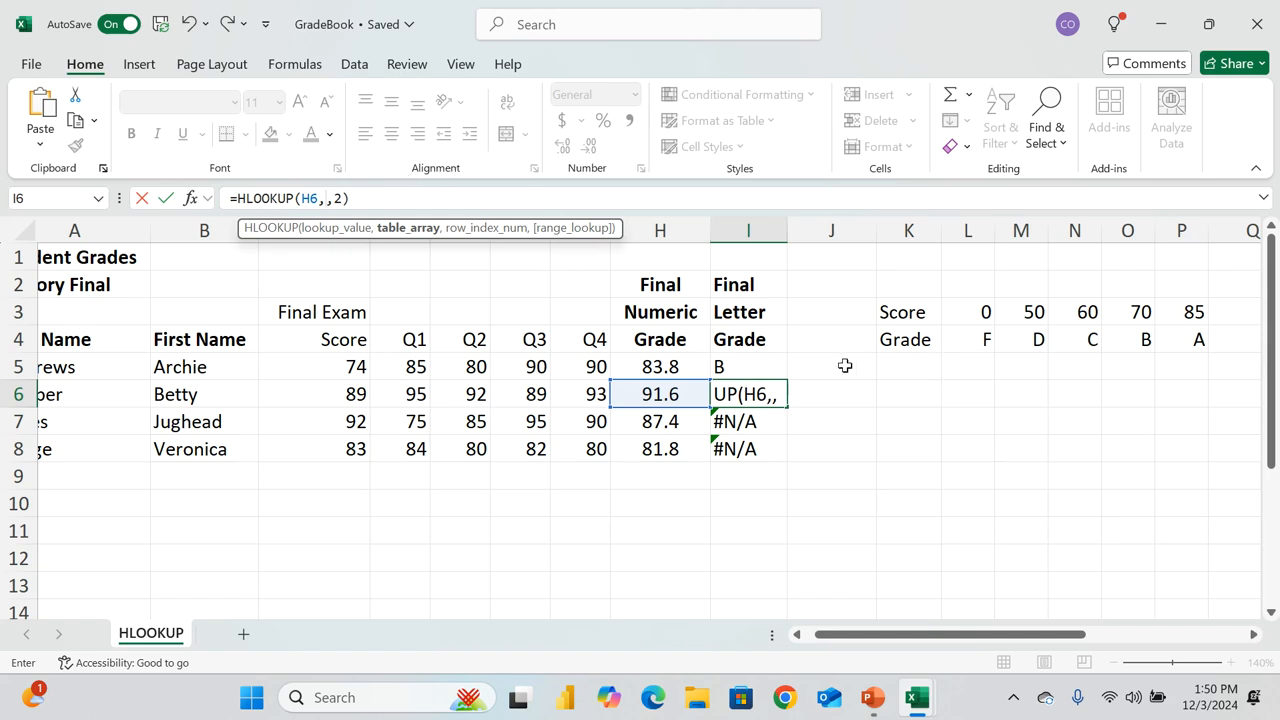
pyautogui.moveTo(993, 311); pyautogui.dragTo(1175, 342)
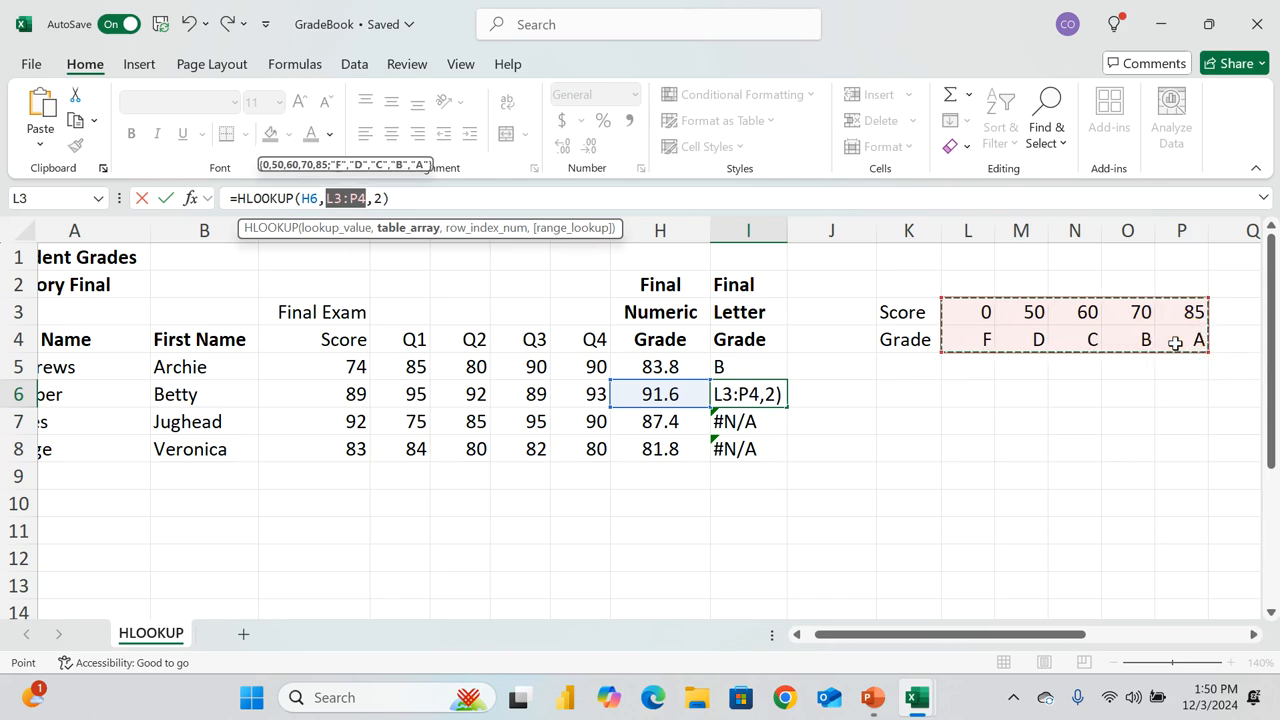
pyautogui.press('Return')
# Step: Make the table array in the I5 formula absolute as $L$3:$P$4 and fill the formula down through I8
pyautogui.click(748, 368)
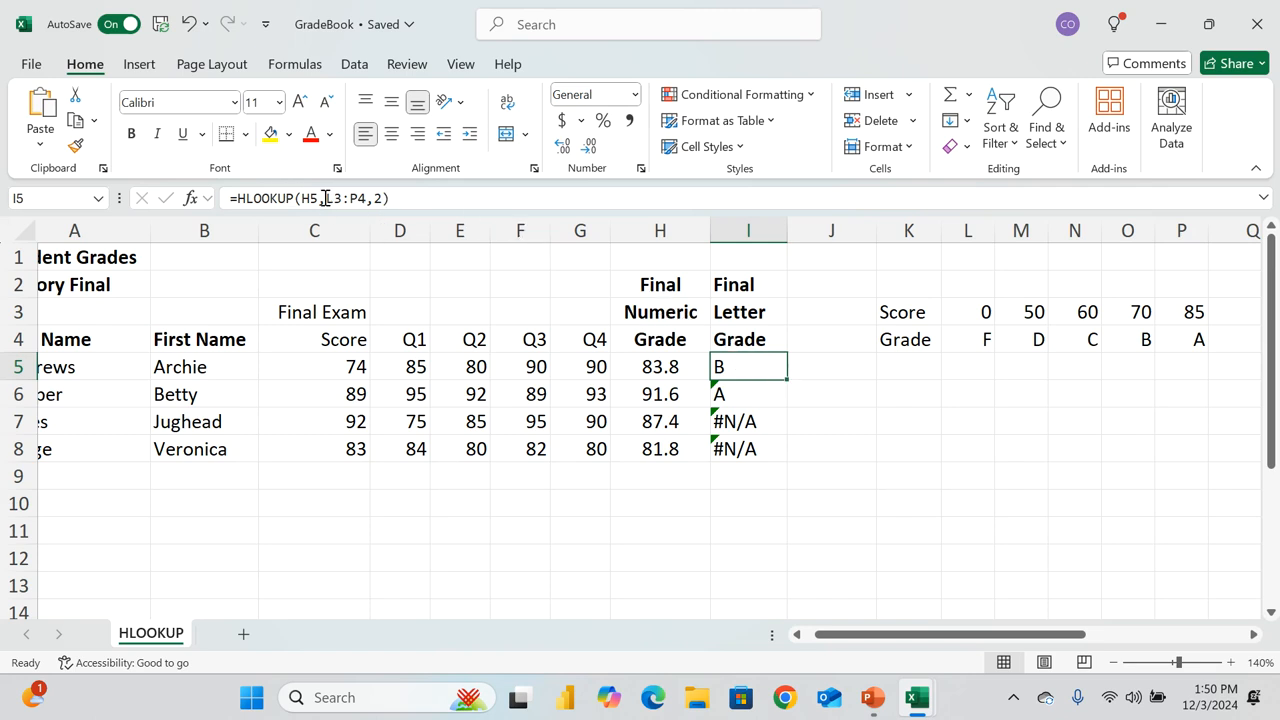
pyautogui.moveTo(325, 198); pyautogui.dragTo(366, 199)
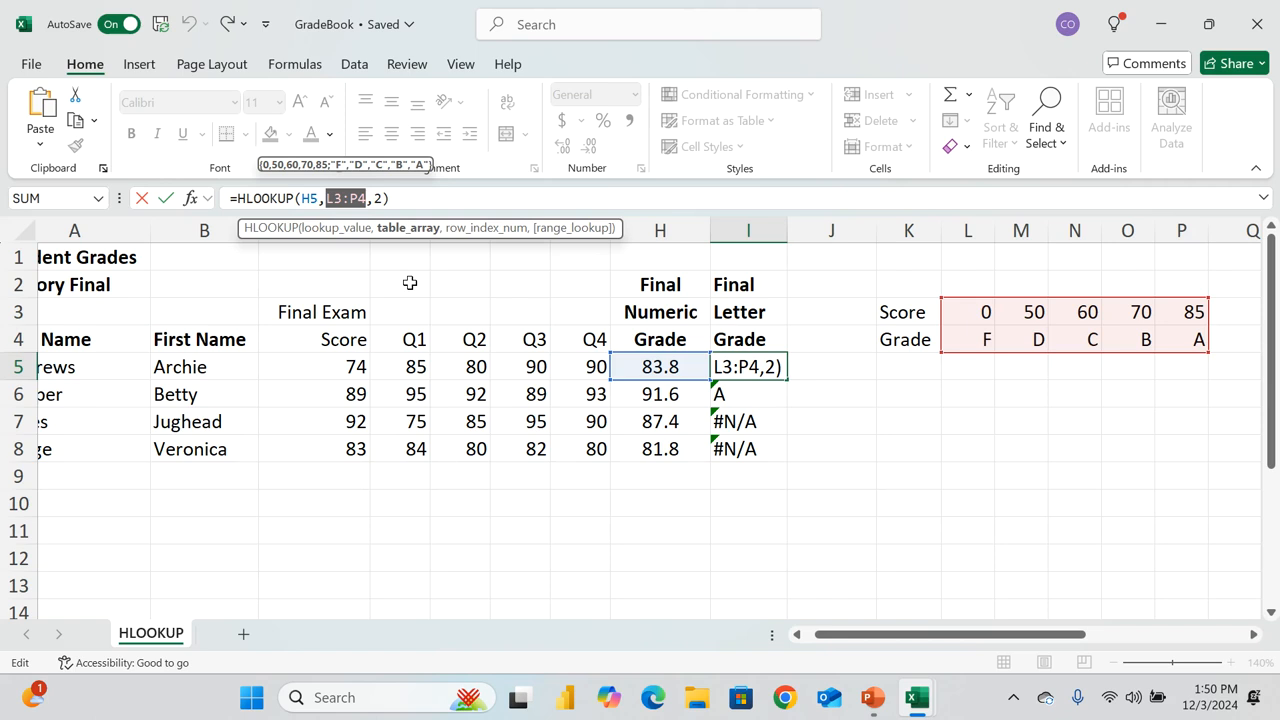
pyautogui.press('F4')
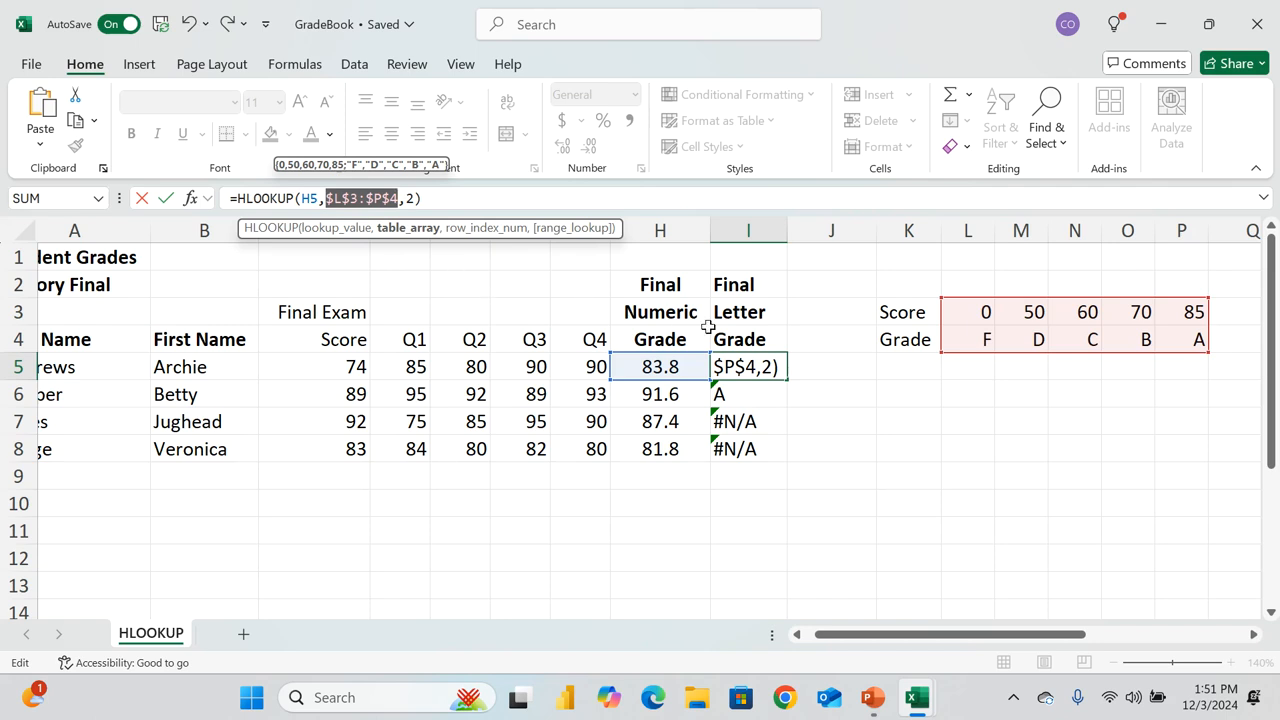
pyautogui.hotkey('ctrl', 'Return')
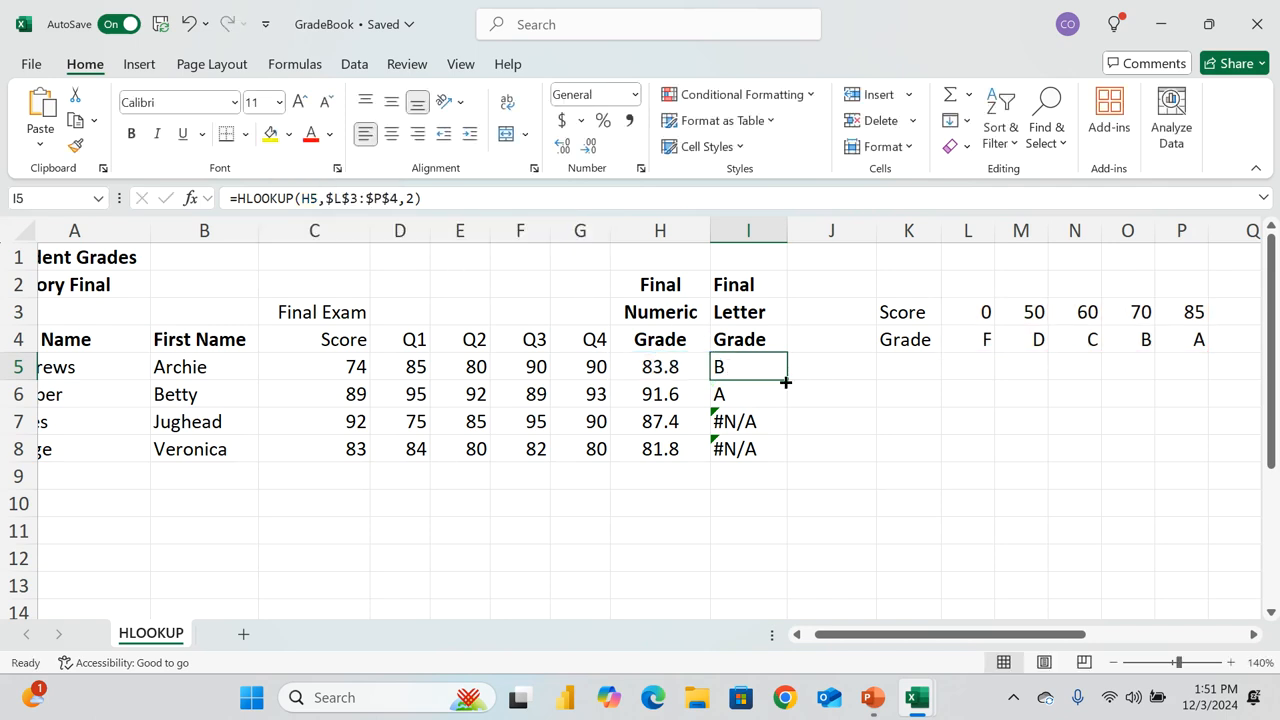
pyautogui.moveTo(787, 380); pyautogui.dragTo(800, 455)
# Step: Check the copied formulas in I6:I8 and compare the numeric and letter grades with the Score and Grade table
pyautogui.click(760, 398)
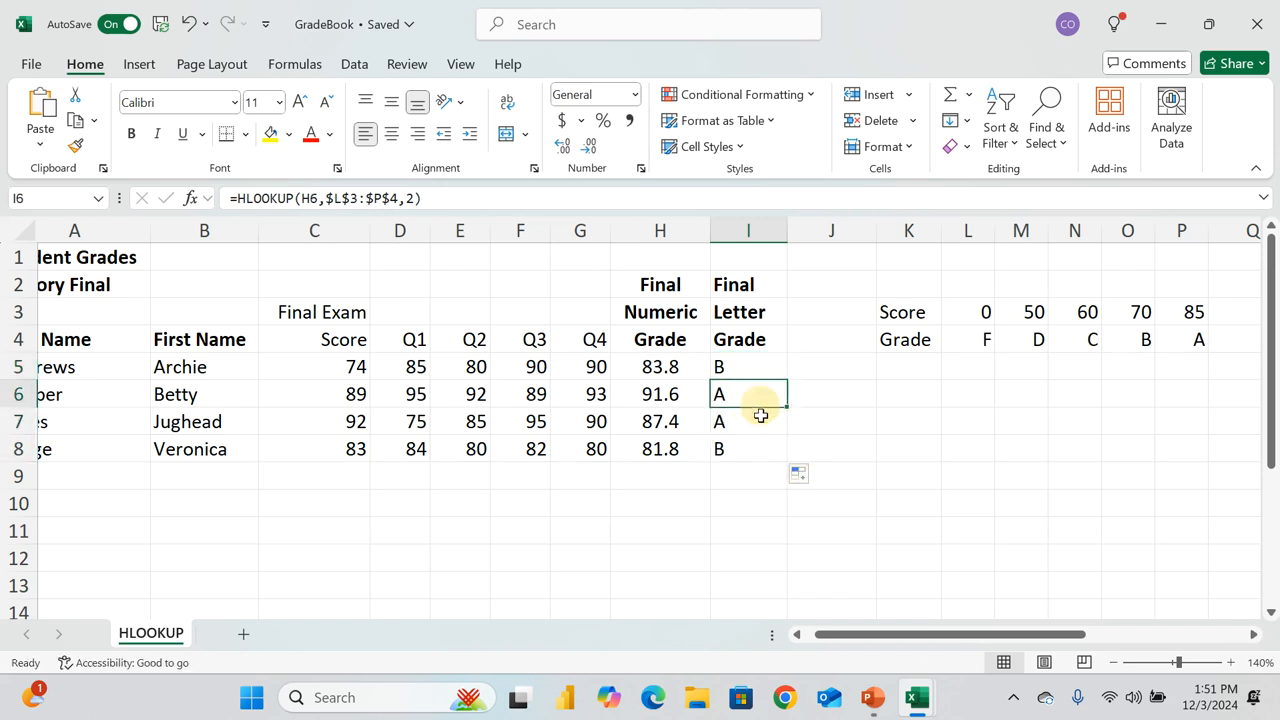
pyautogui.click(762, 427)
pyautogui.click(754, 449)
pyautogui.moveTo(990, 308); pyautogui.dragTo(1163, 343)
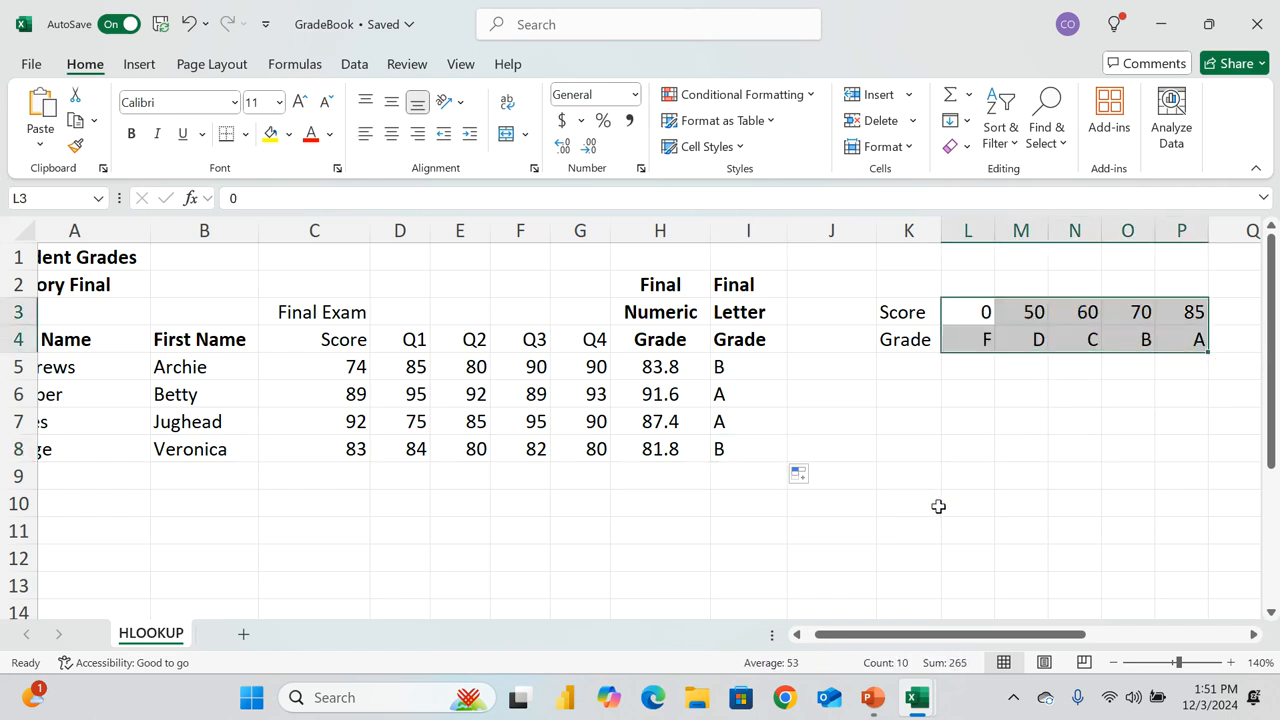
pyautogui.click(740, 366)
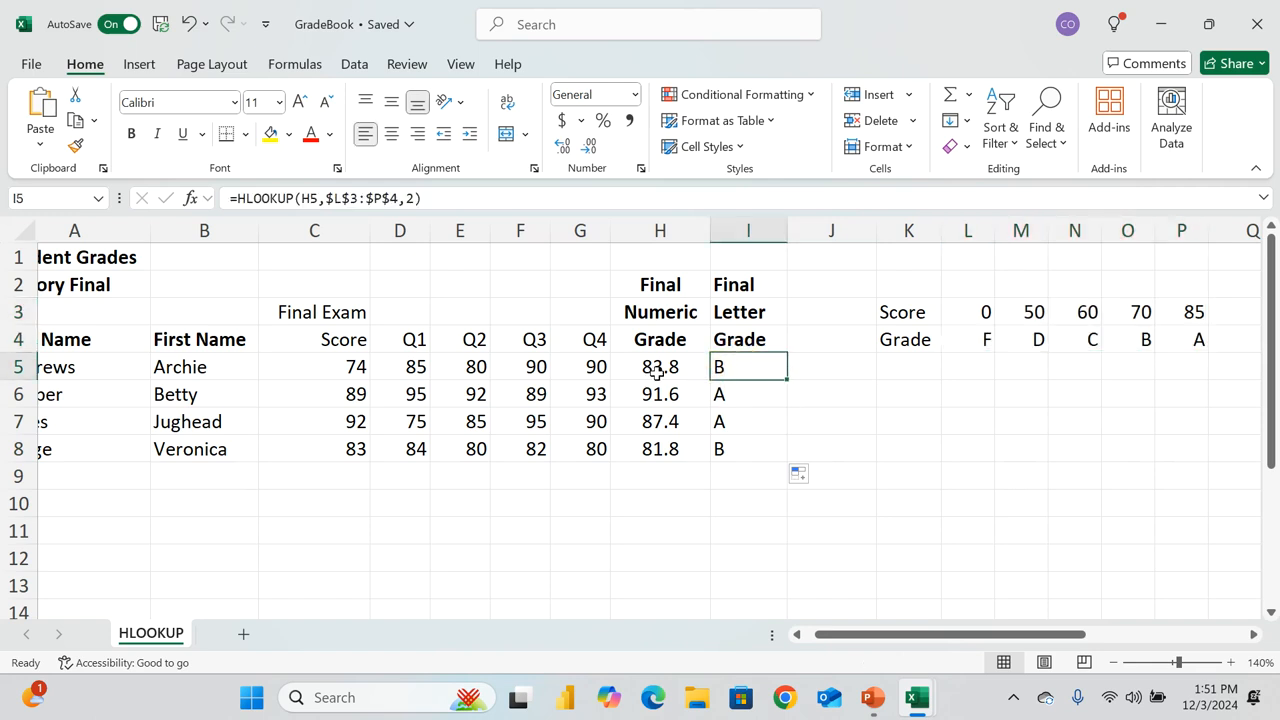
pyautogui.click(1146, 340)
pyautogui.write('B')
pyautogui.click(1143, 338)
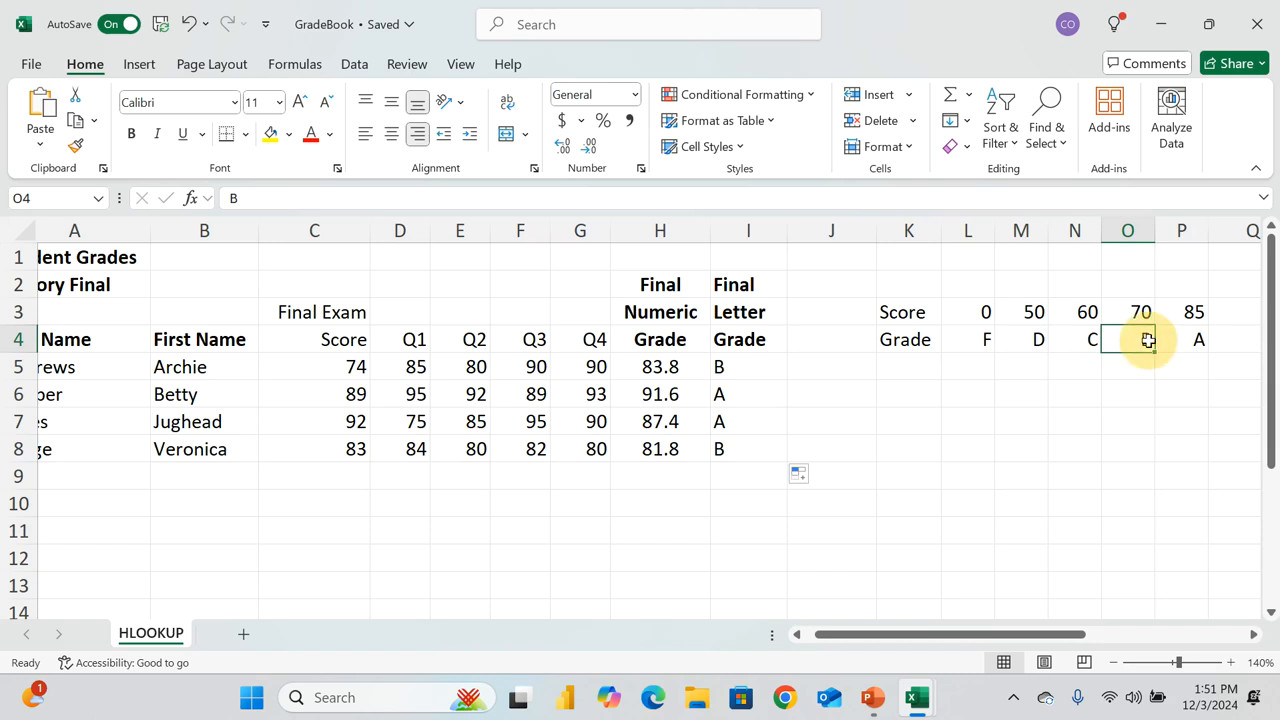
pyautogui.moveTo(1186, 314); pyautogui.dragTo(1202, 352)
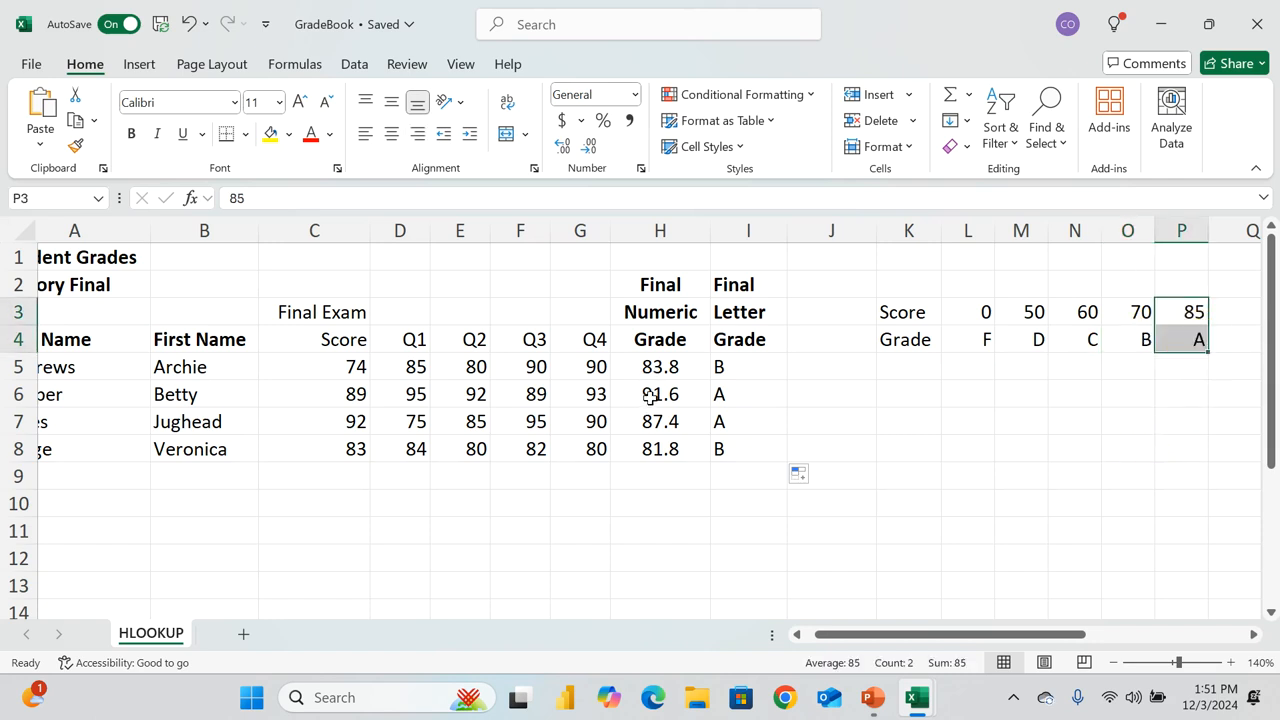
pyautogui.click(650, 397)
pyautogui.click(1214, 338)
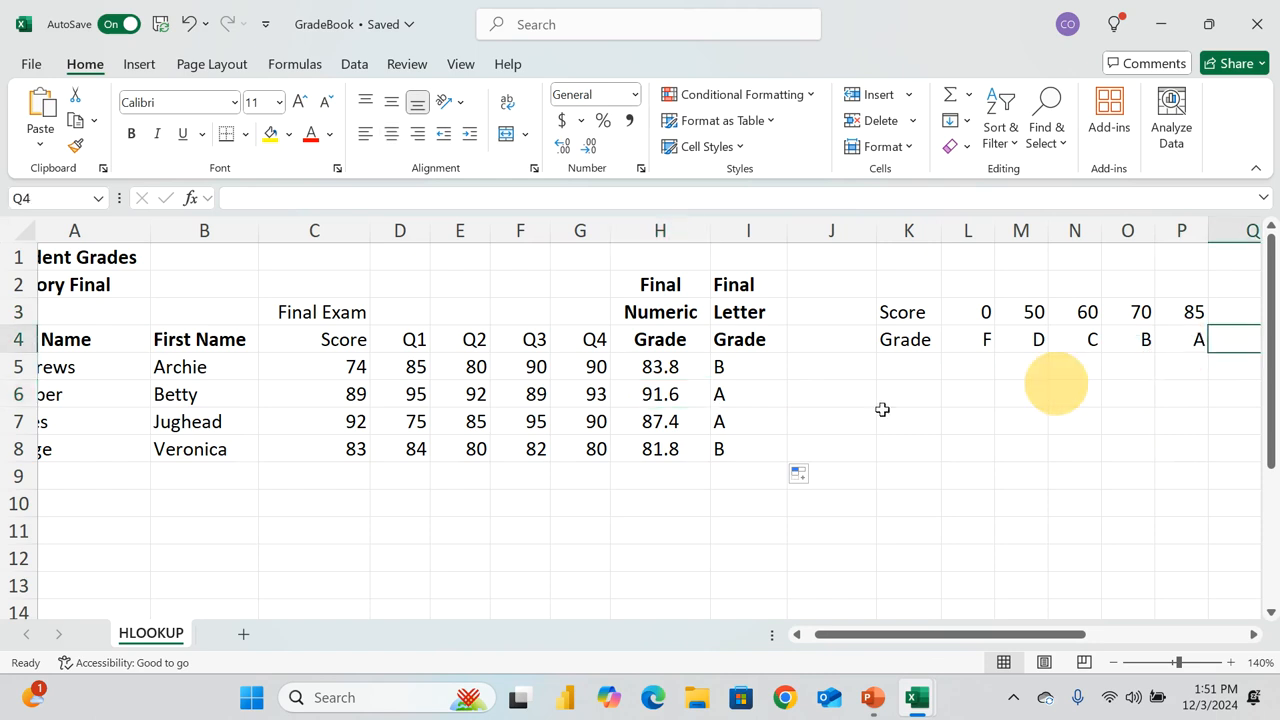
# Step: Compare the numeric grades in H7 and H8 with the score table and review the HLOOKUP formulas in I8 and I5
pyautogui.click(660, 437)
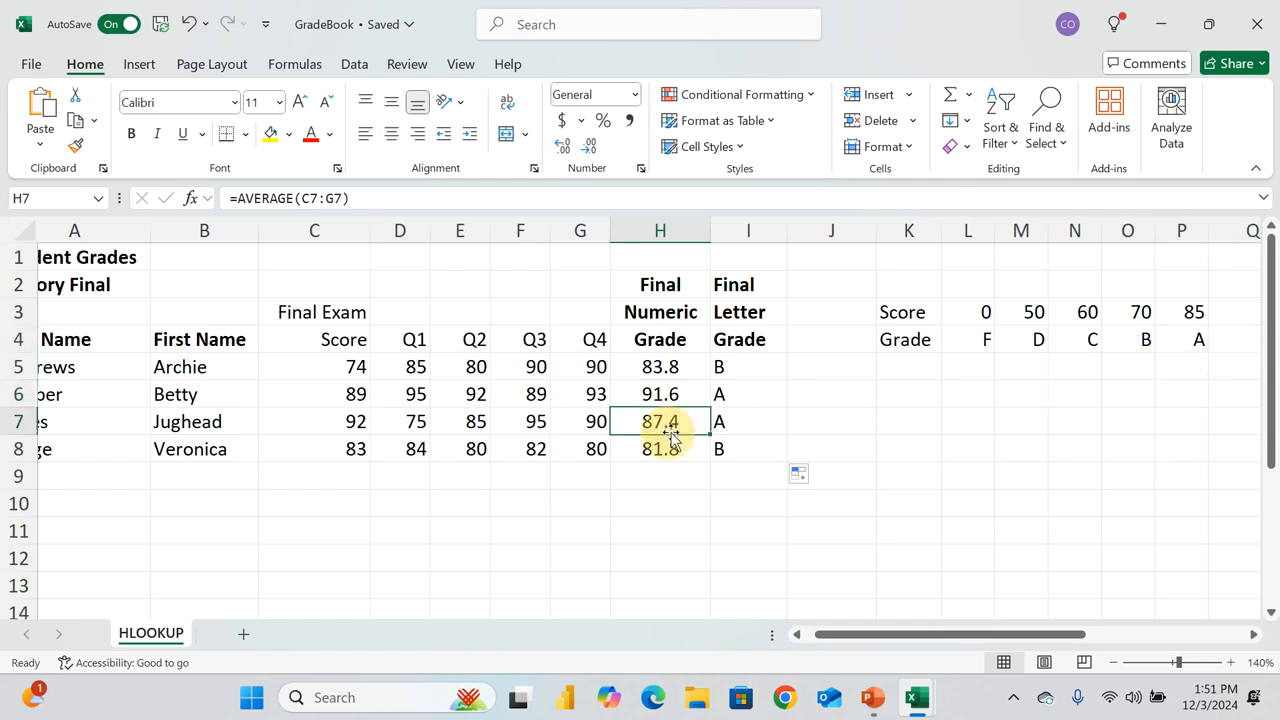
pyautogui.click(1199, 340)
pyautogui.click(663, 450)
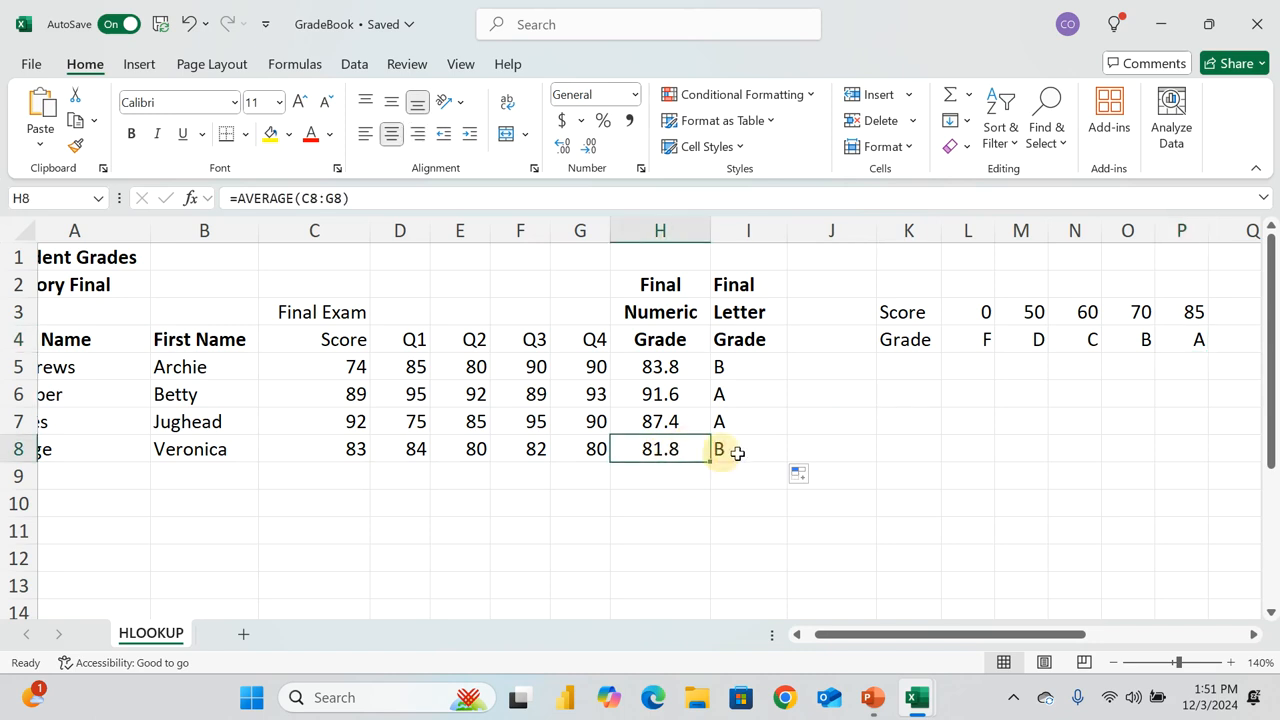
pyautogui.click(722, 449)
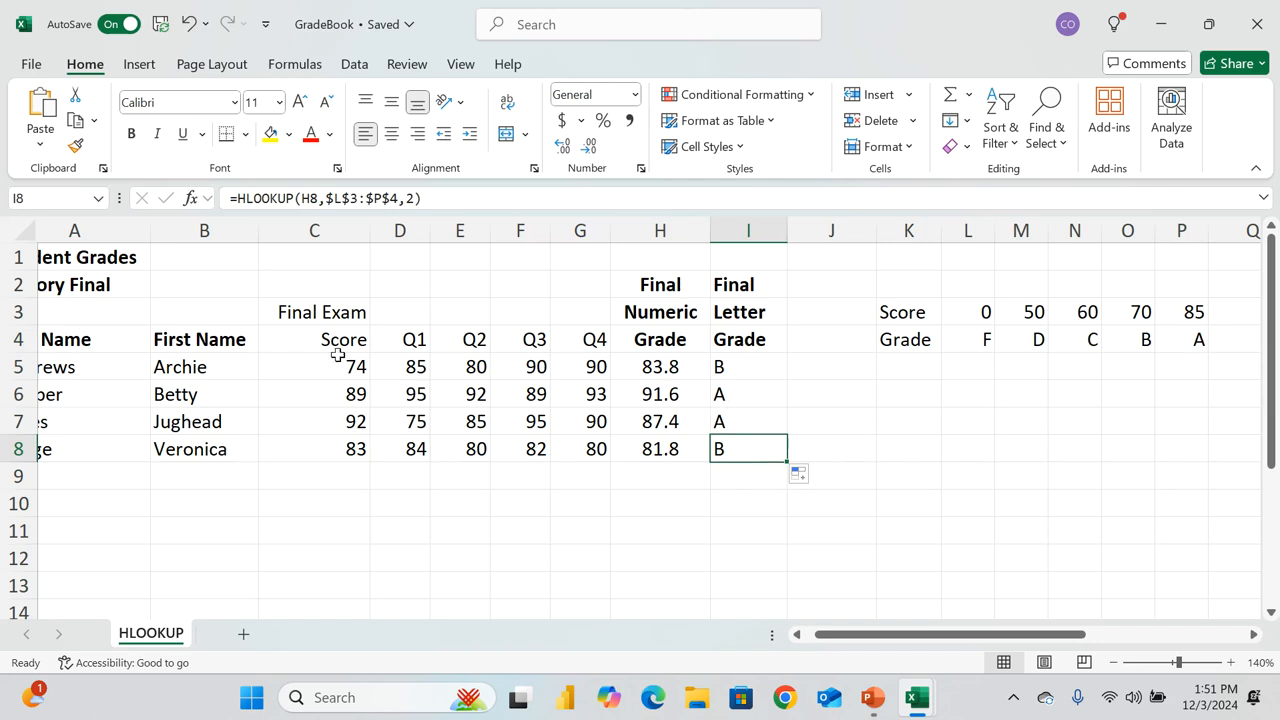
pyautogui.click(750, 368)
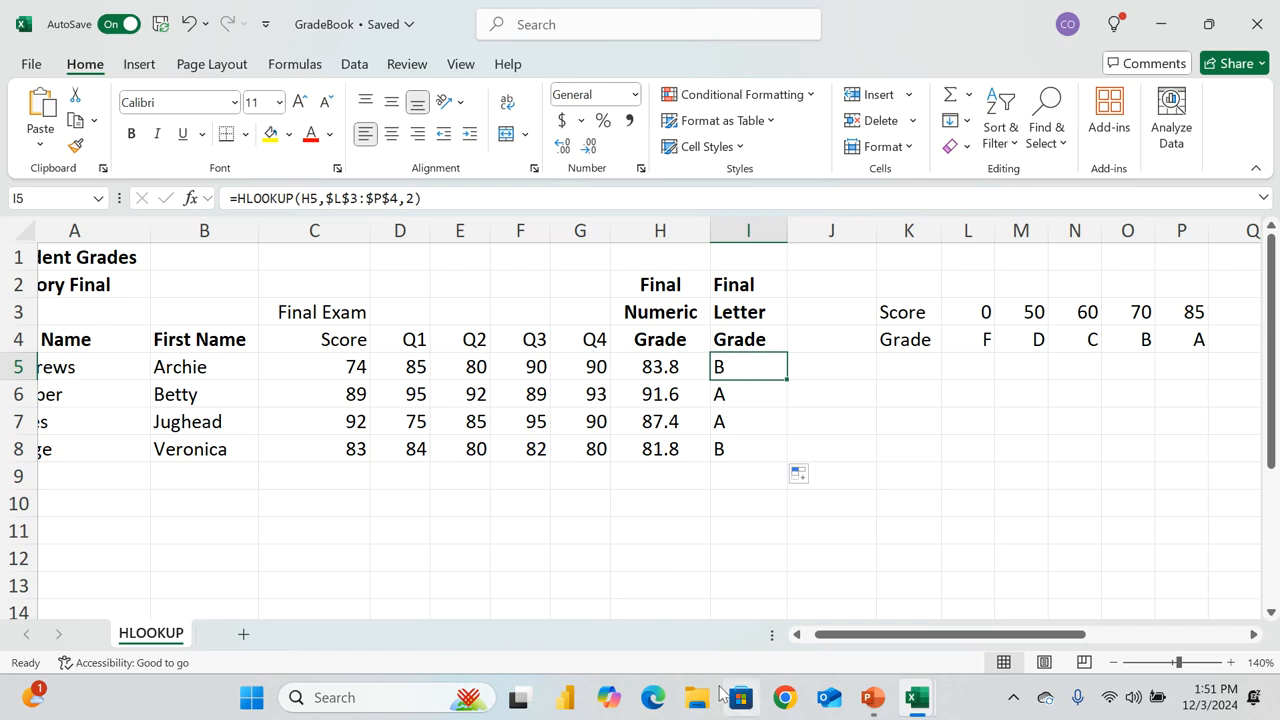
# Step: Switch to the Pricing Sheet - Vertical workbook and enlarge the VLOOKUP sheet to 120% zoom
pyautogui.moveTo(930, 710)
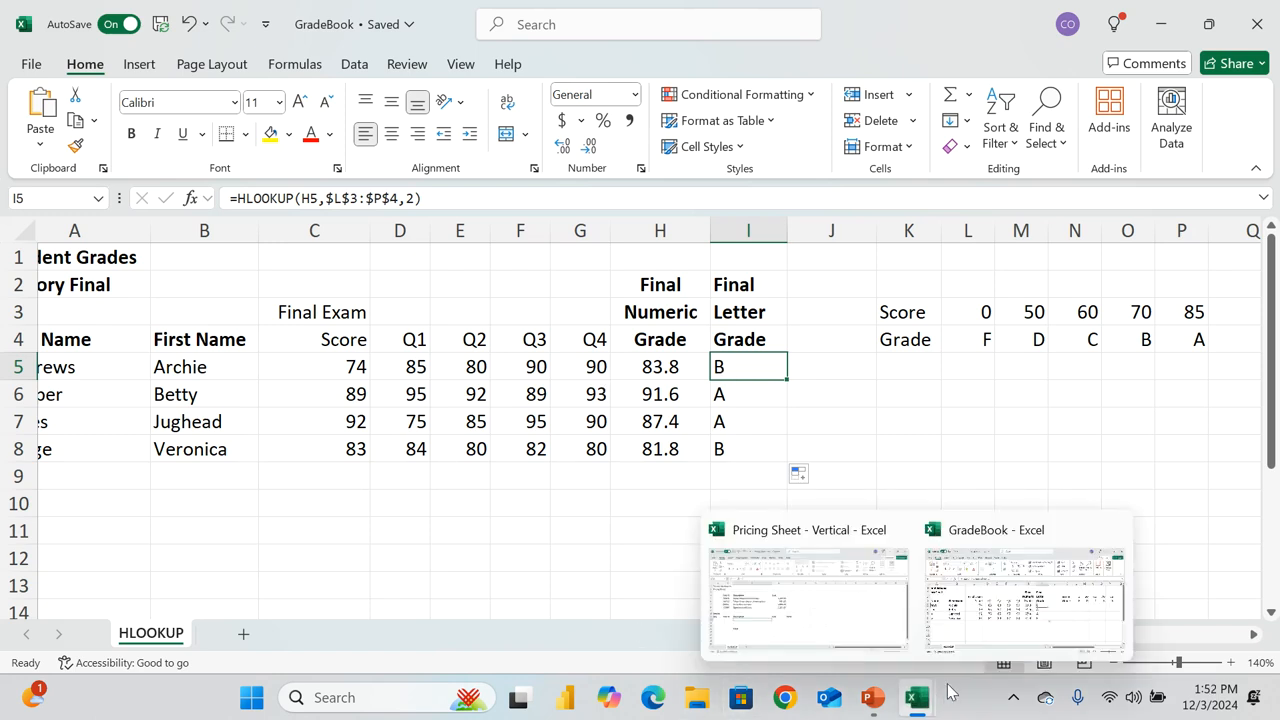
pyautogui.click(846, 606)
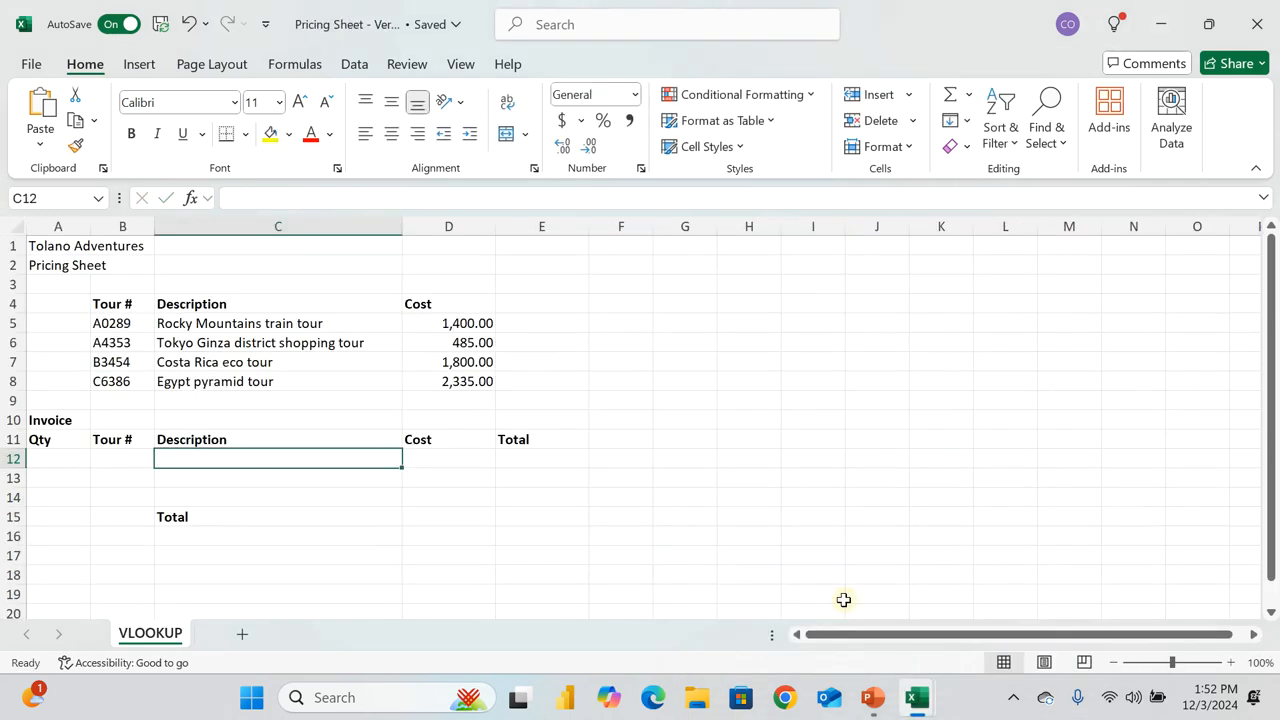
pyautogui.click(1231, 662)
pyautogui.click(1231, 662)
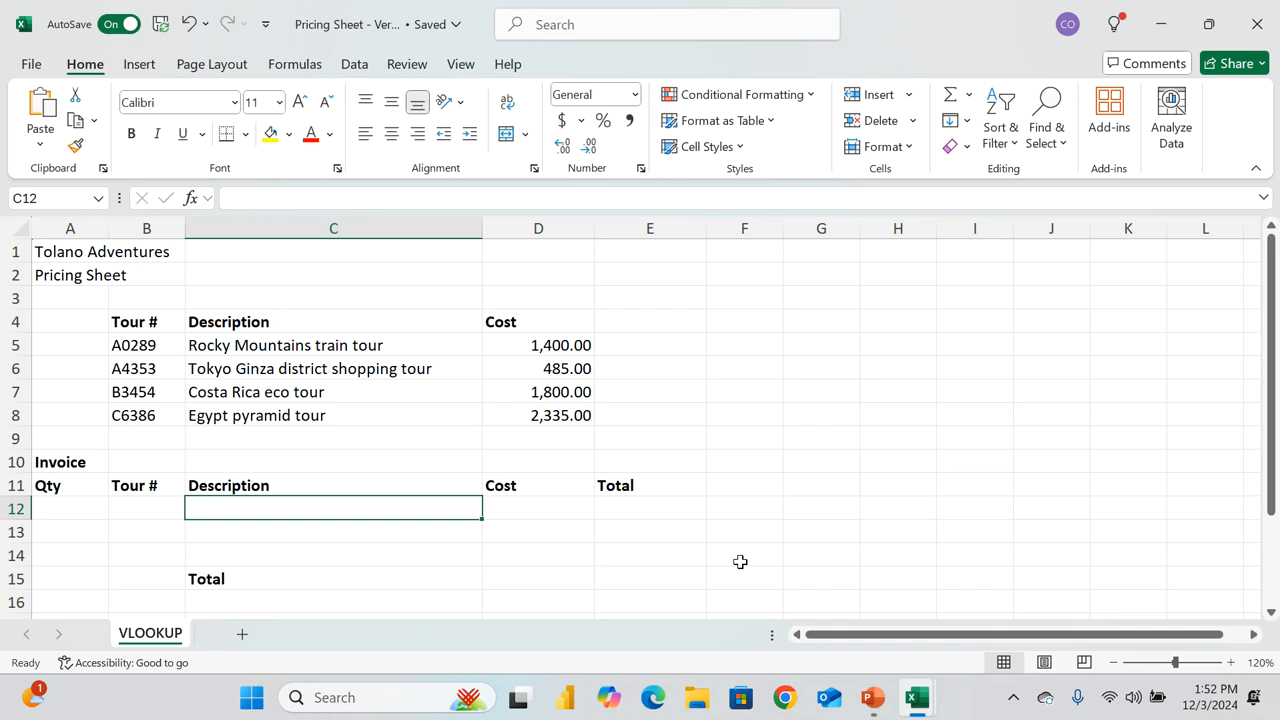
pyautogui.scroll(-1, 528, 472)
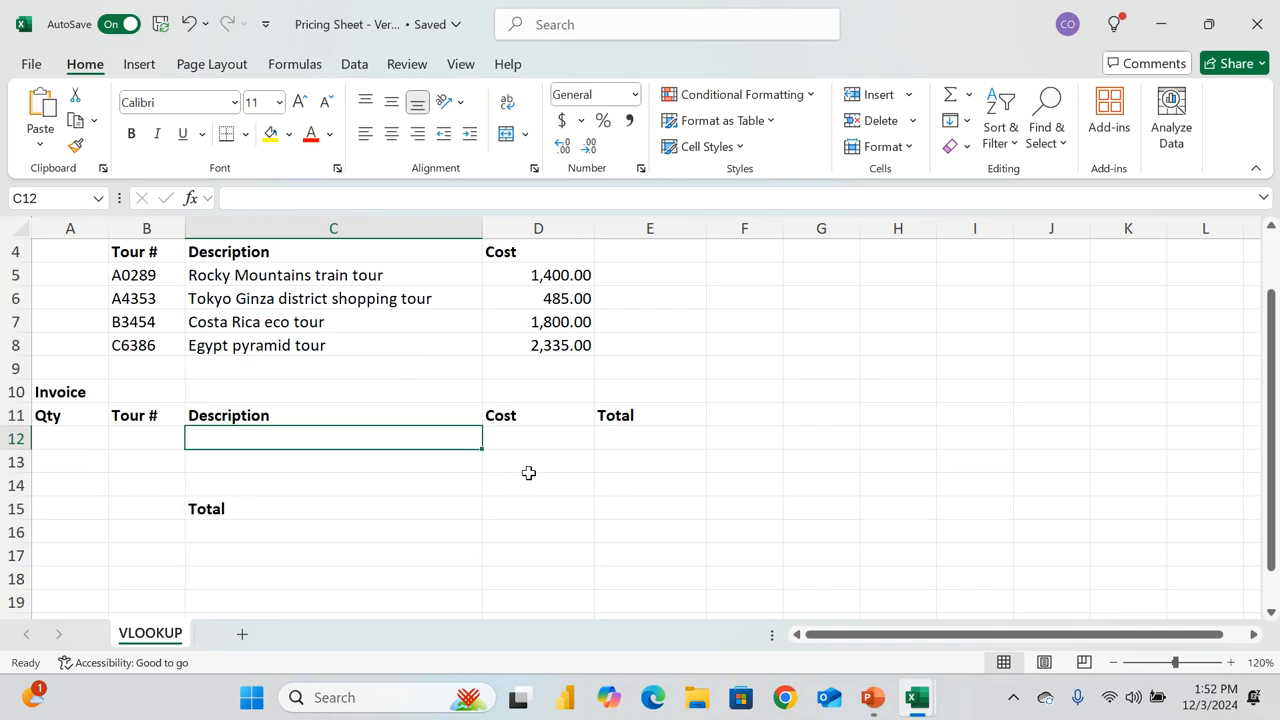
pyautogui.scroll(1, 528, 472)
# Step: Examine the tour pricing table in B5:D8 and the empty Qty, Tour #, Description, Cost and Total cells of the invoice
pyautogui.moveTo(120, 340); pyautogui.dragTo(568, 428)
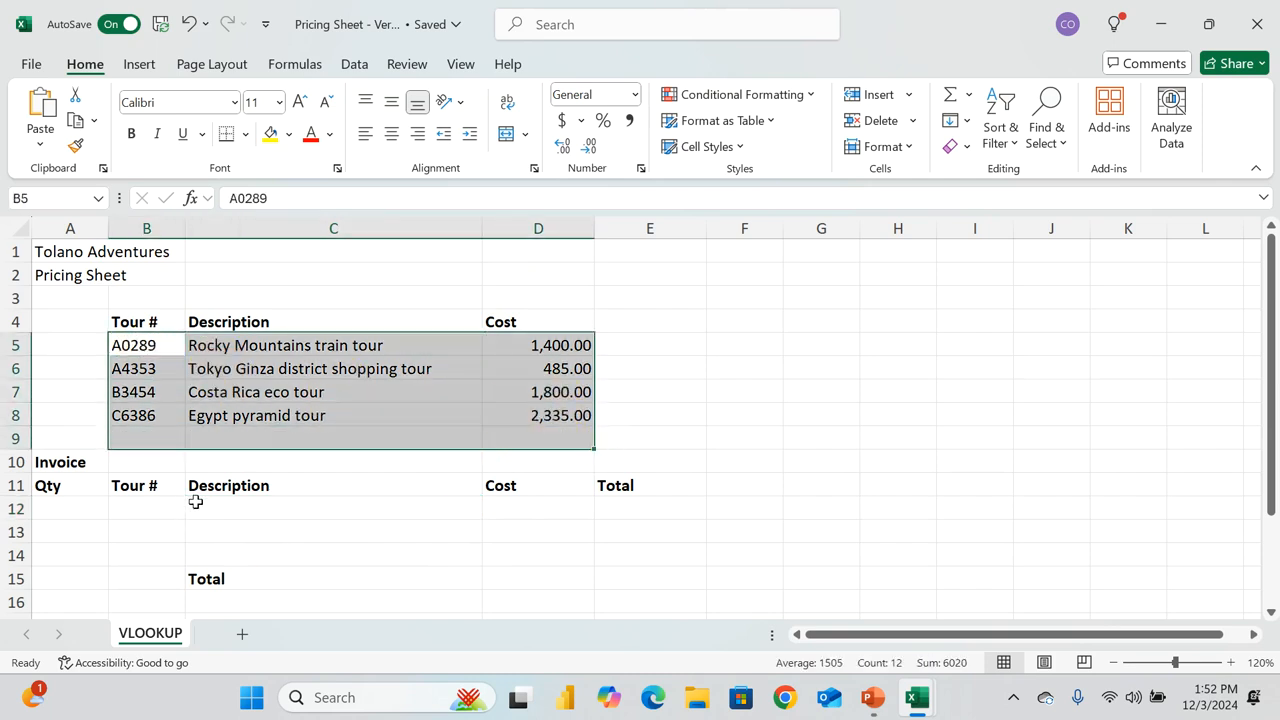
pyautogui.moveTo(200, 508); pyautogui.dragTo(567, 570)
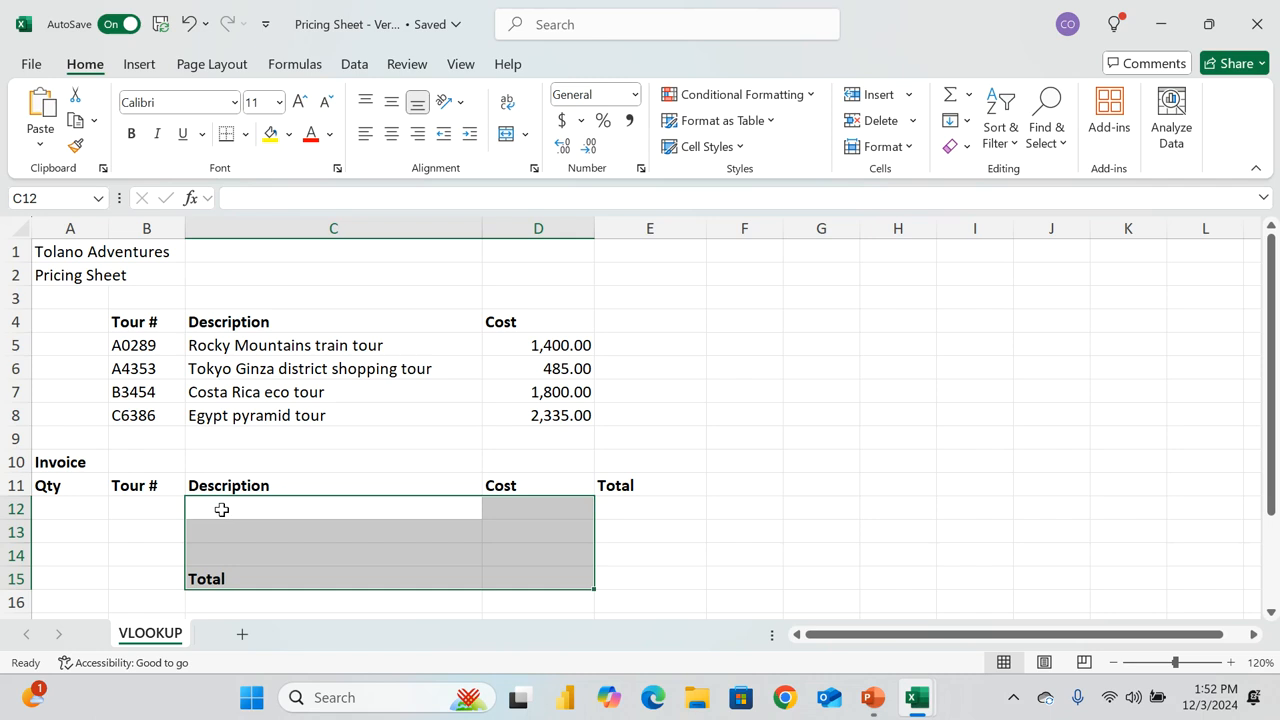
pyautogui.click(310, 510)
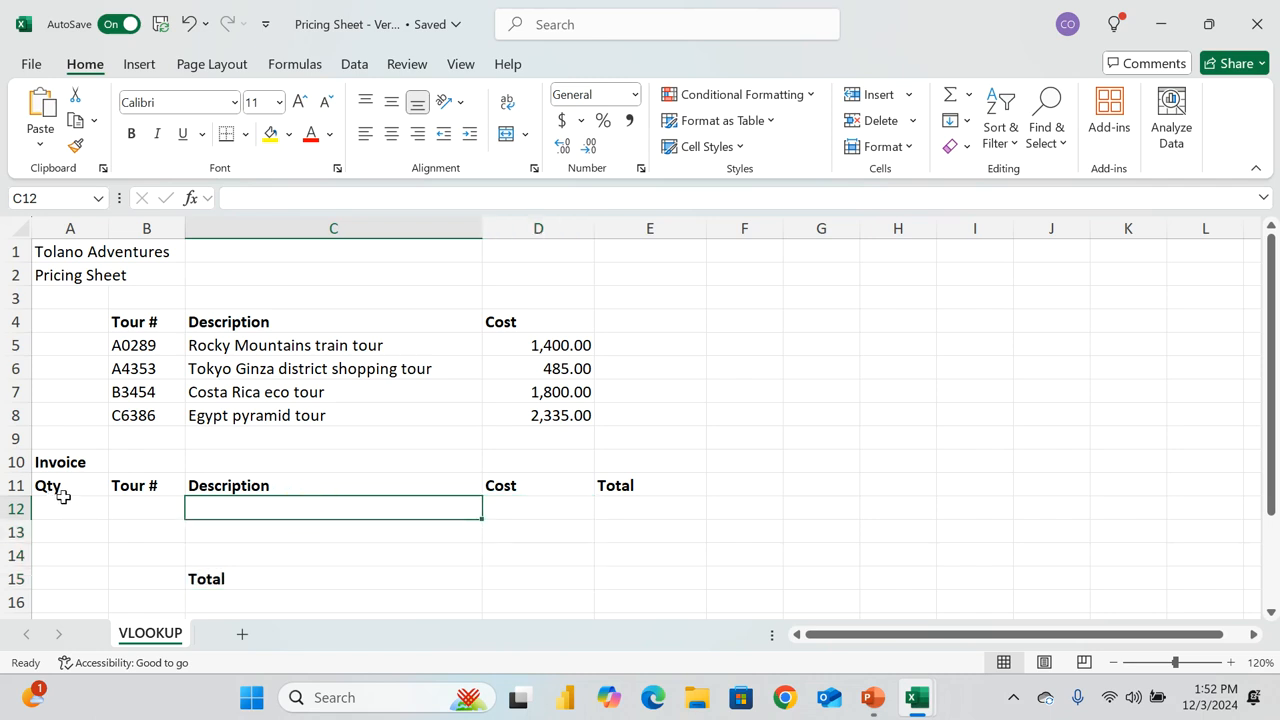
pyautogui.moveTo(62, 497); pyautogui.dragTo(60, 590)
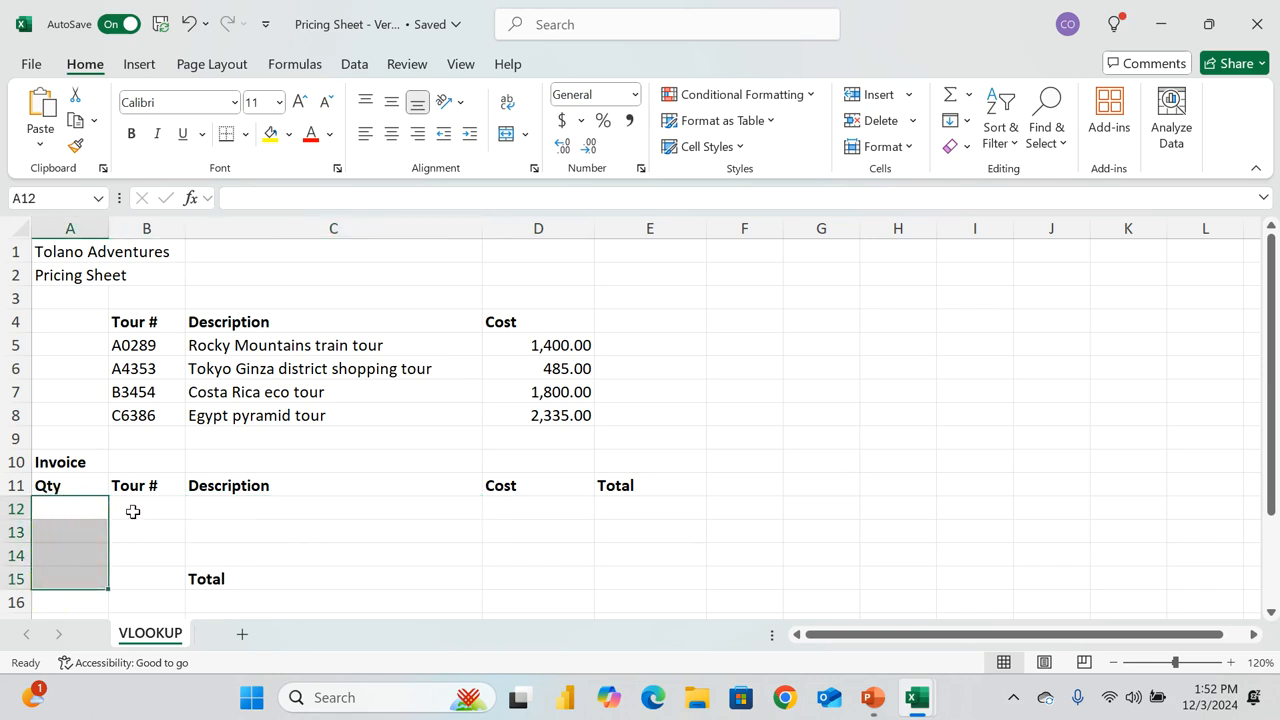
pyautogui.moveTo(129, 511); pyautogui.dragTo(145, 588)
pyautogui.moveTo(623, 503); pyautogui.dragTo(632, 592)
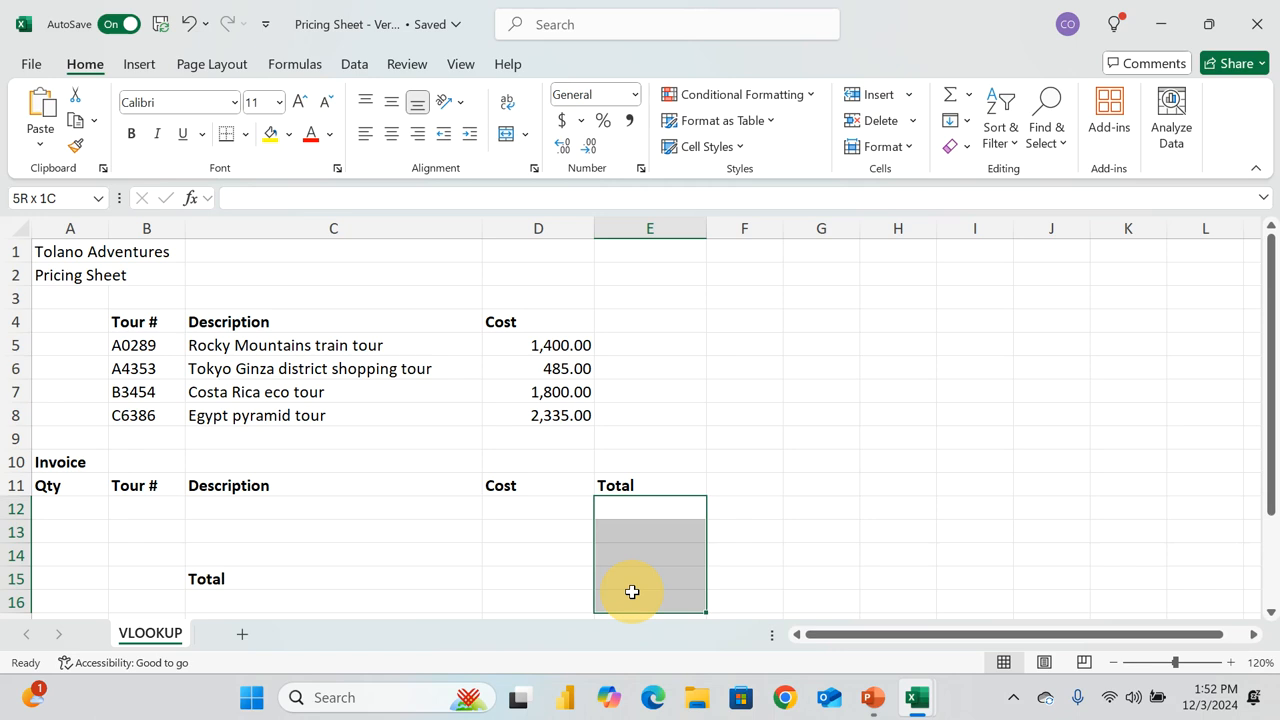
# Step: Start a VLOOKUP formula in the invoice's first Description cell, C12, with the Tour # cell B12 as lookup value
pyautogui.click(318, 510)
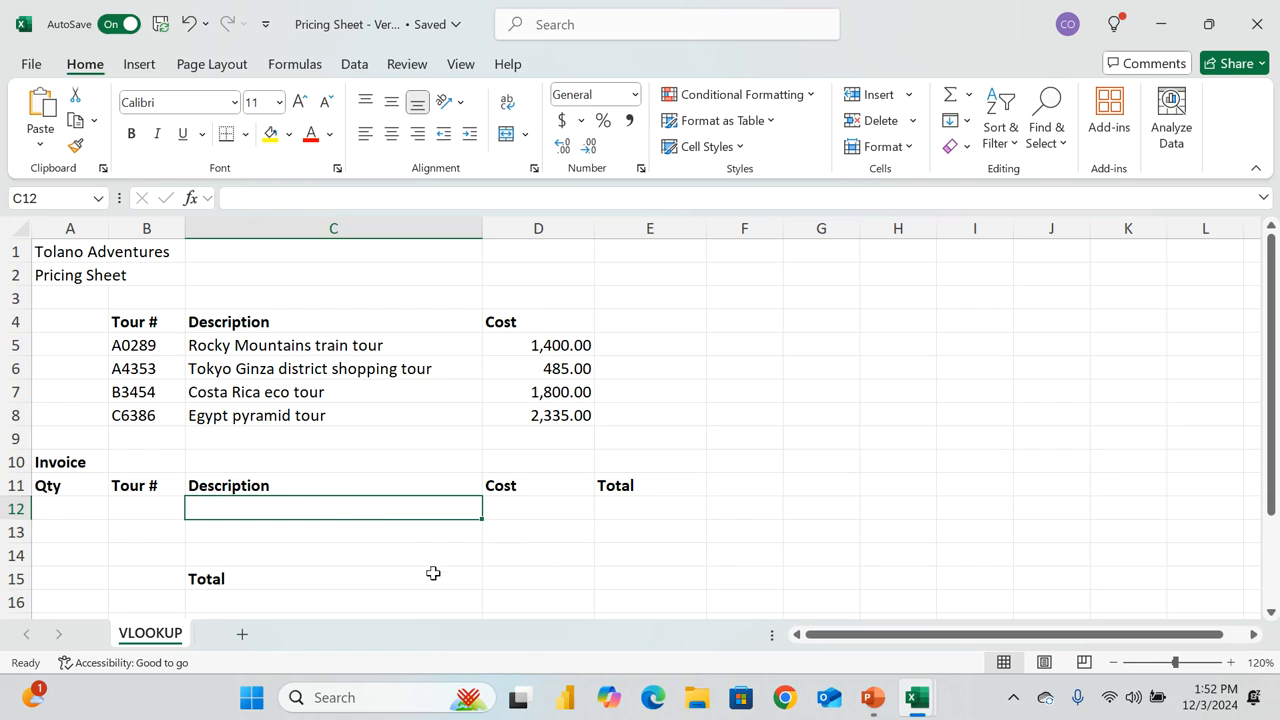
pyautogui.write('=')
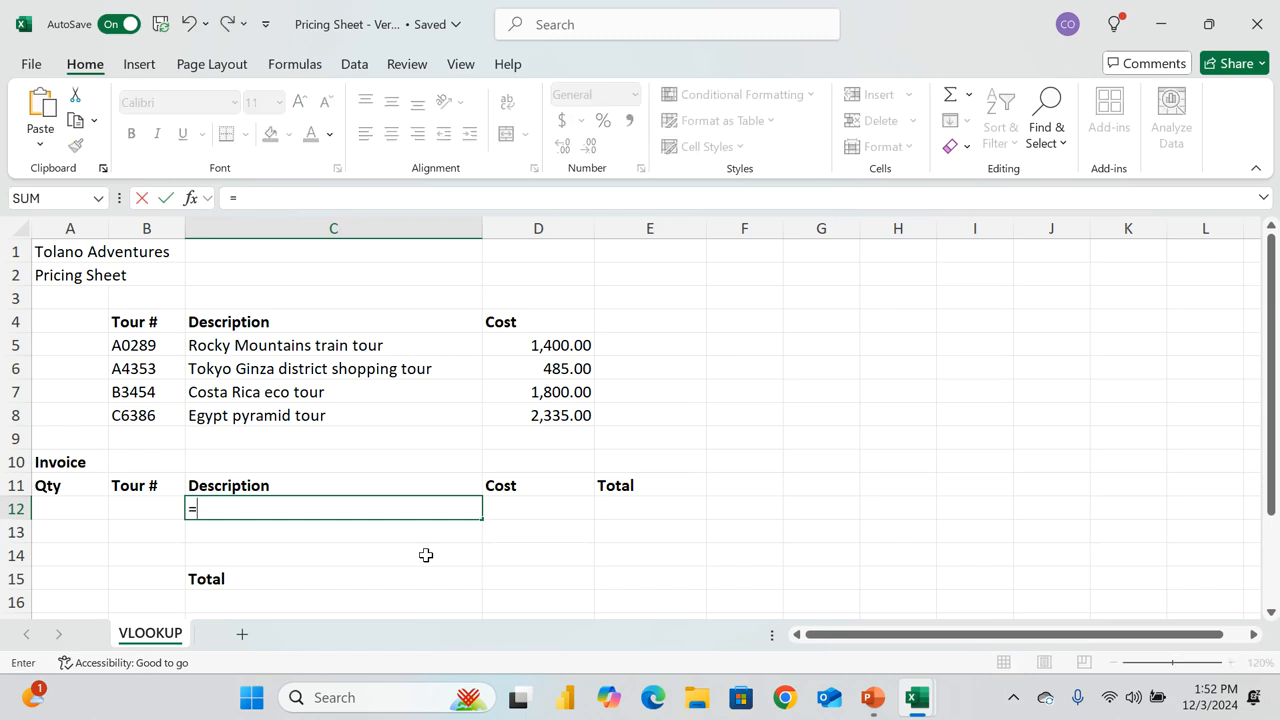
pyautogui.write('vl')
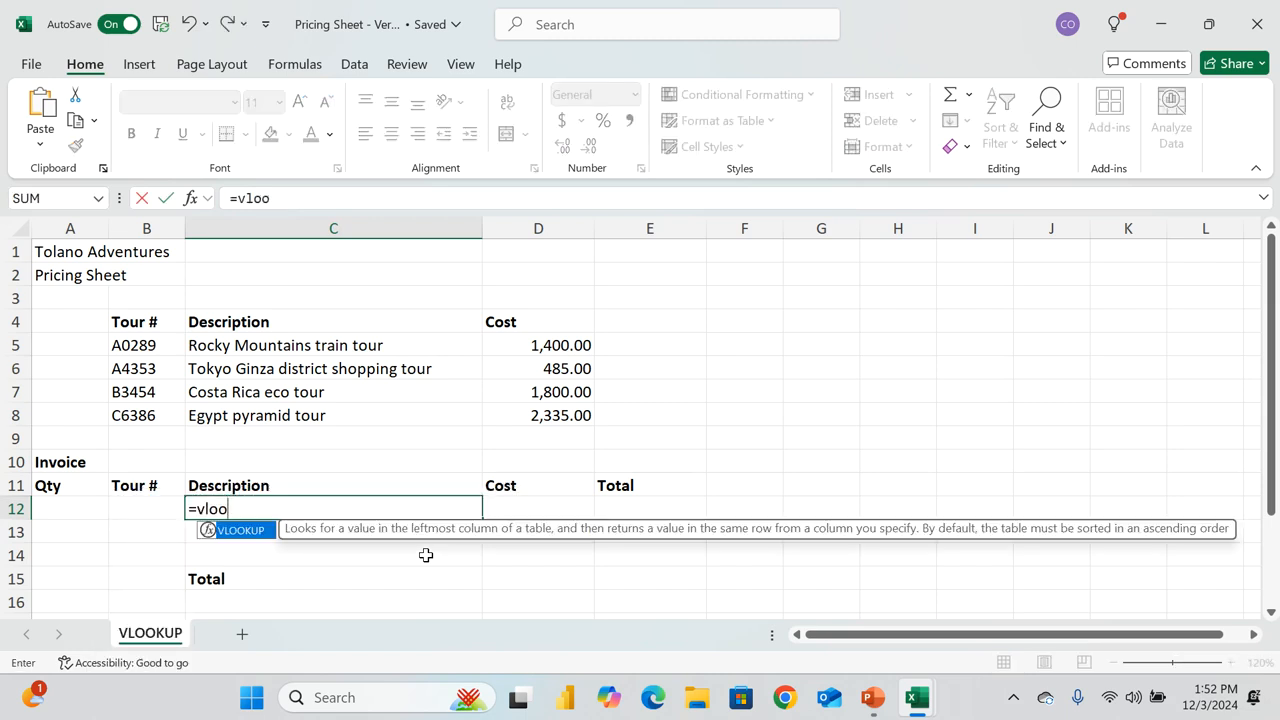
pyautogui.write('oo')
pyautogui.doubleClick(240, 530)
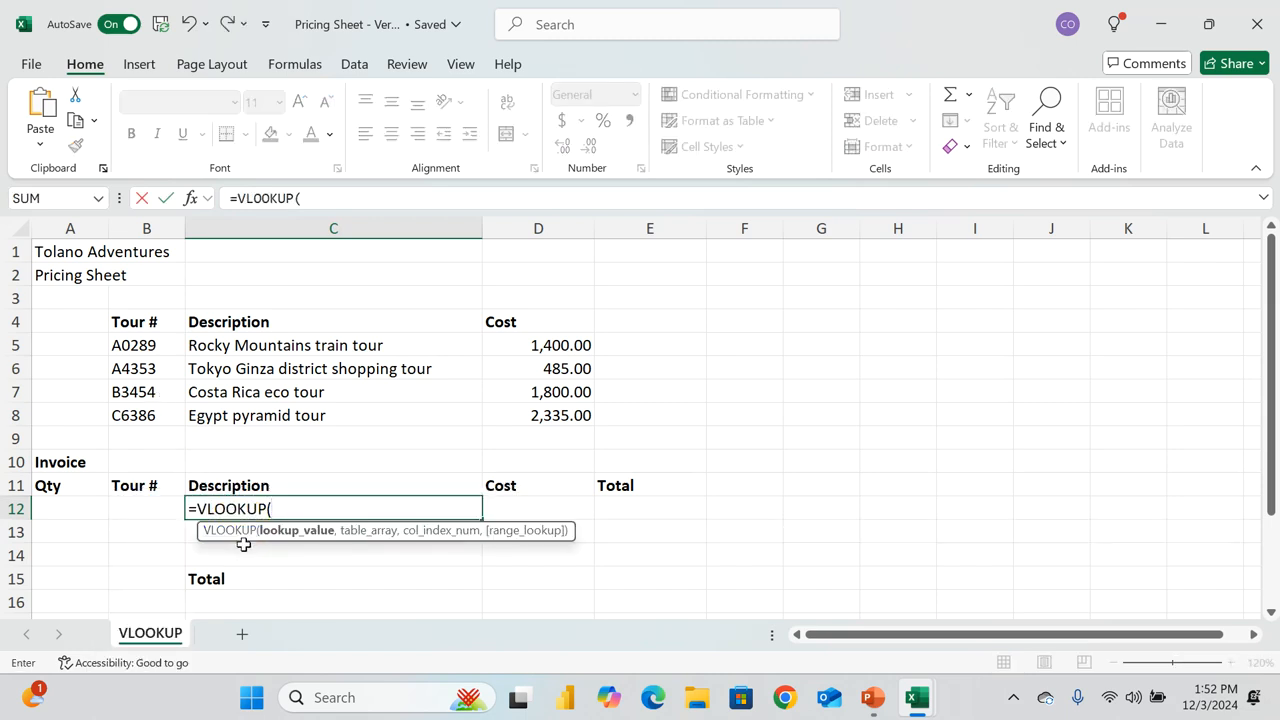
pyautogui.click(156, 510)
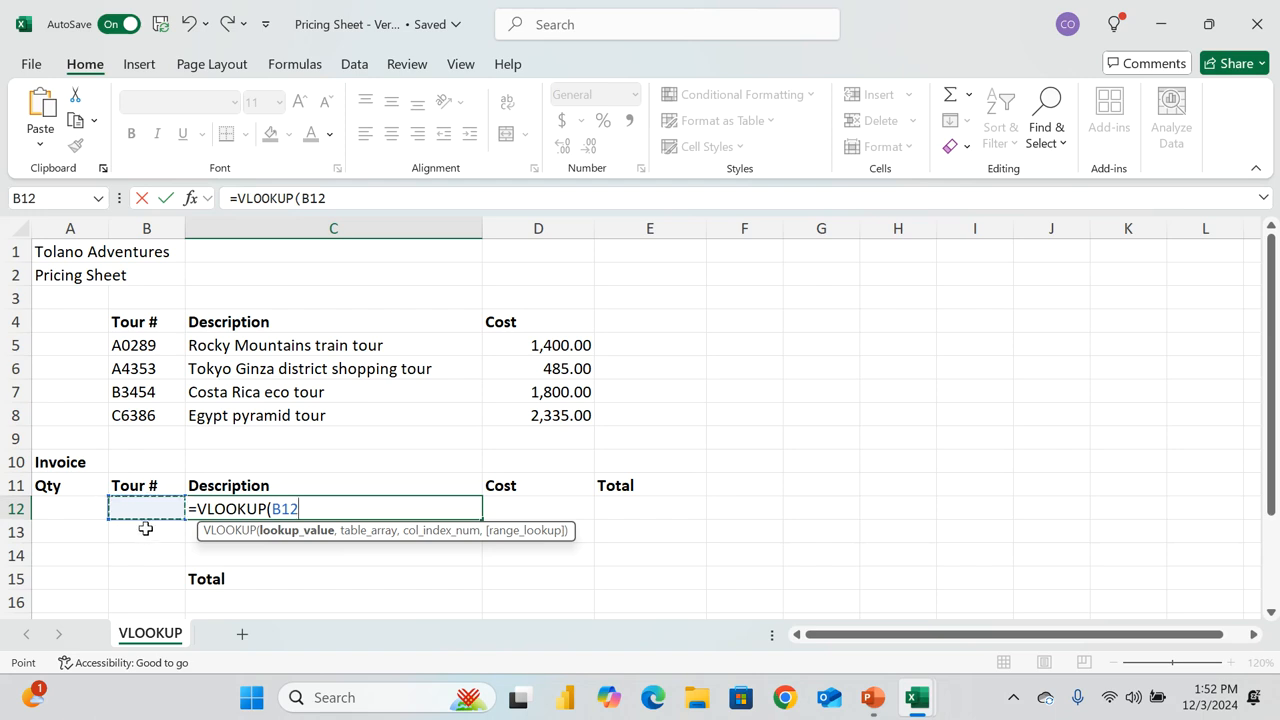
# Step: Set the formula's table array to the tour pricing data as the absolute range $B$5:$D$8
pyautogui.write(',')
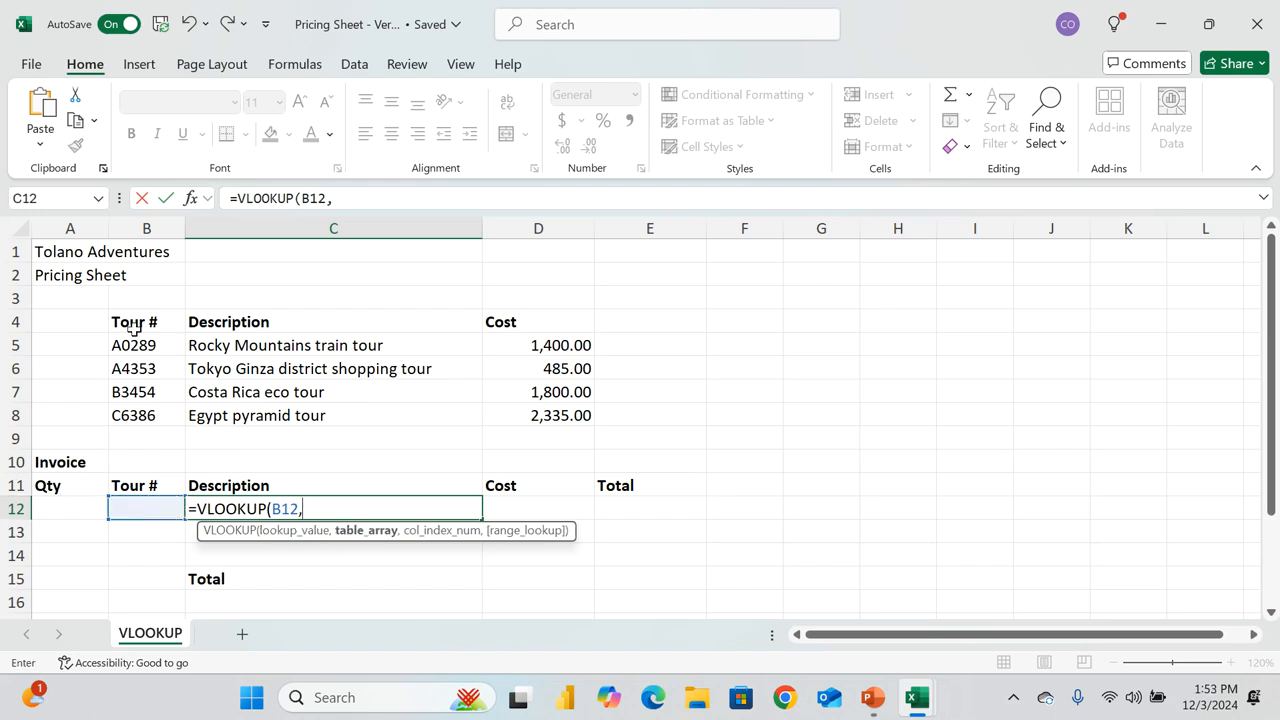
pyautogui.moveTo(141, 342); pyautogui.dragTo(530, 409)
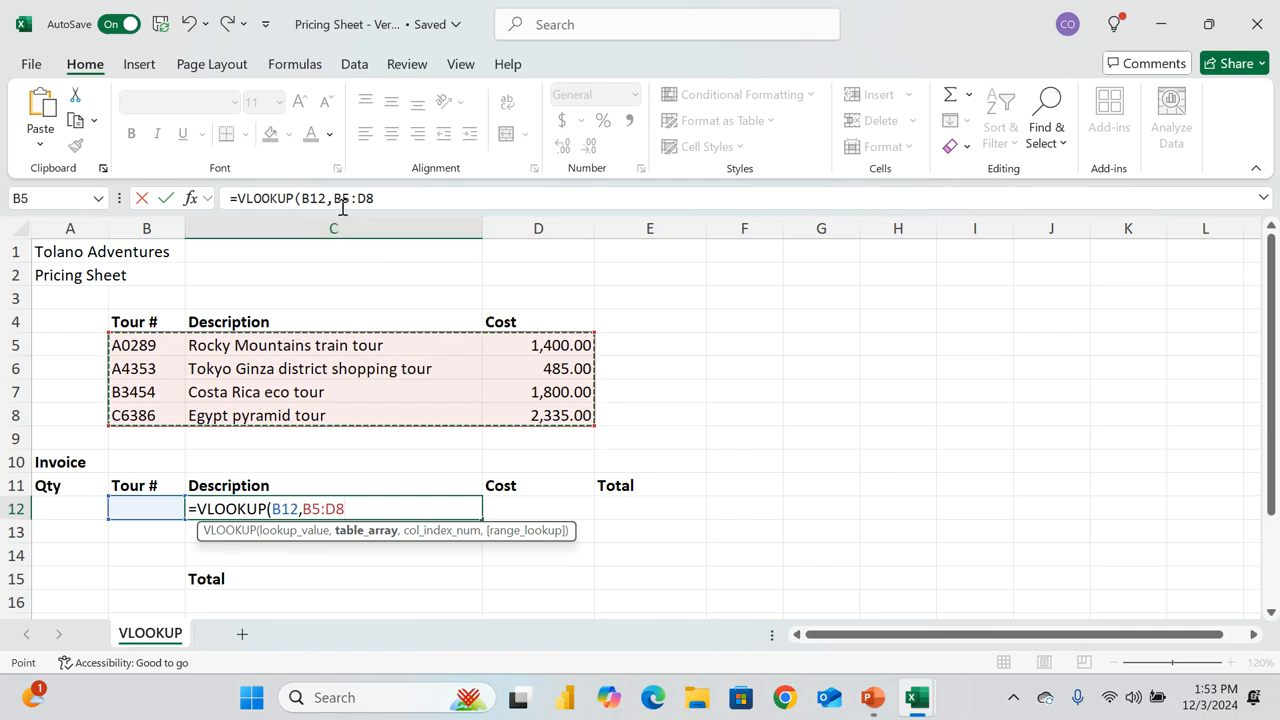
pyautogui.moveTo(336, 200); pyautogui.dragTo(374, 200)
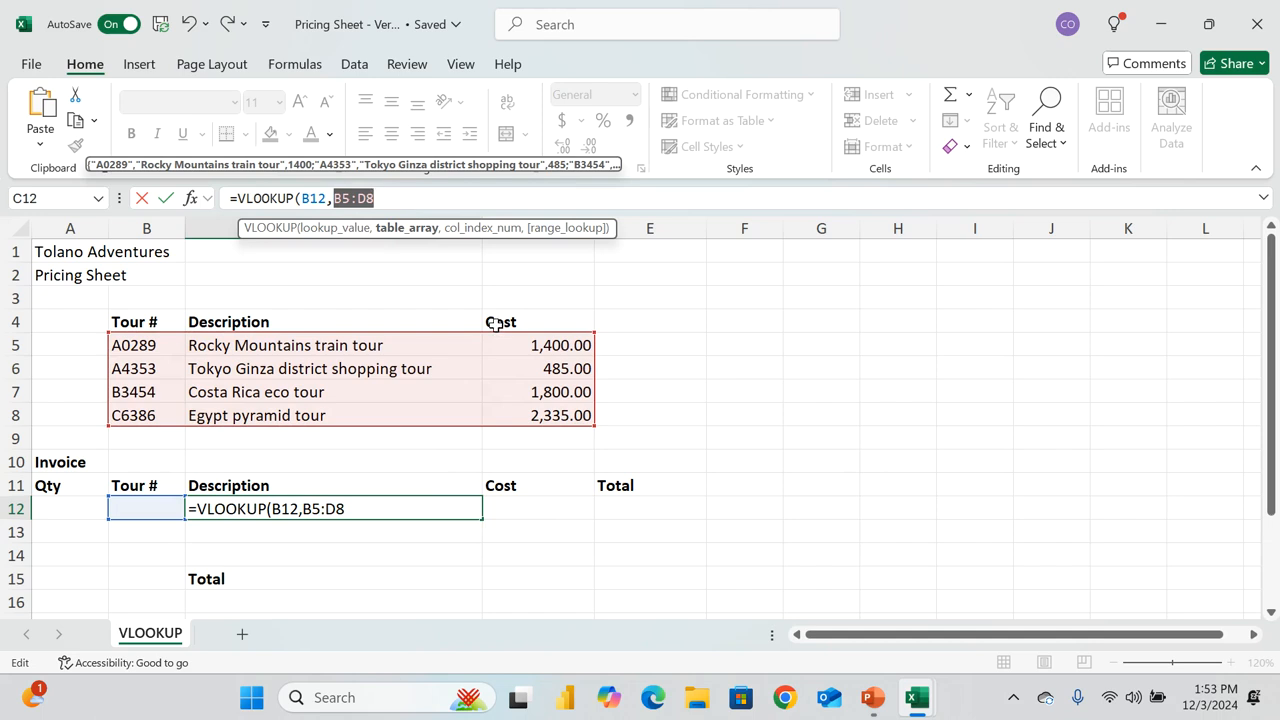
pyautogui.press('F4')
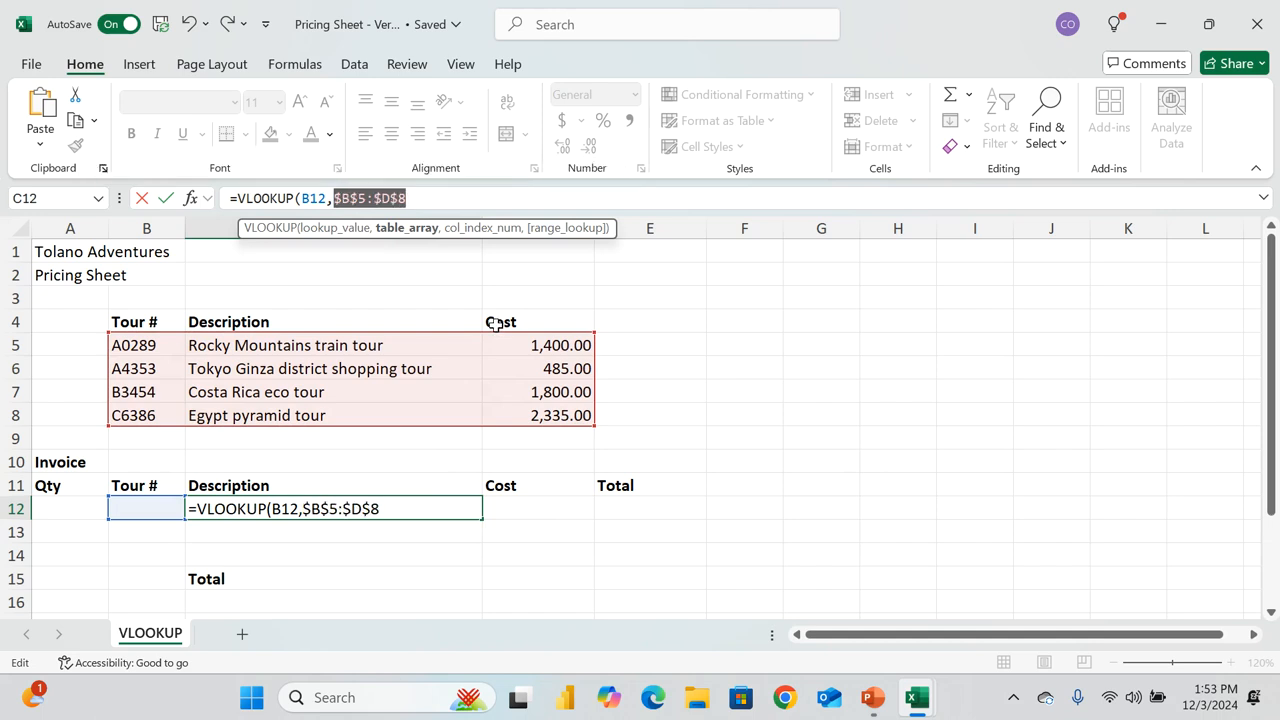
pyautogui.click(403, 511)
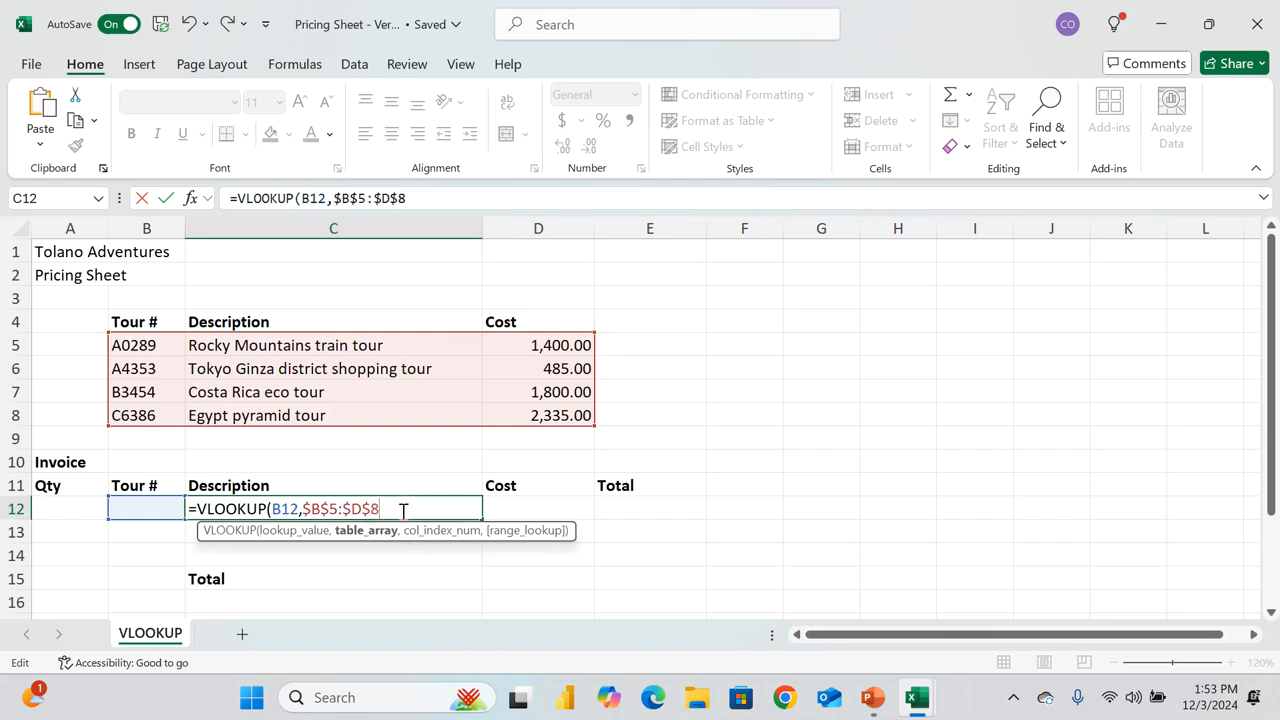
# Step: Complete the C12 formula with column index 2 and FALSE for an exact match, and fill it down through C14
pyautogui.write(',')
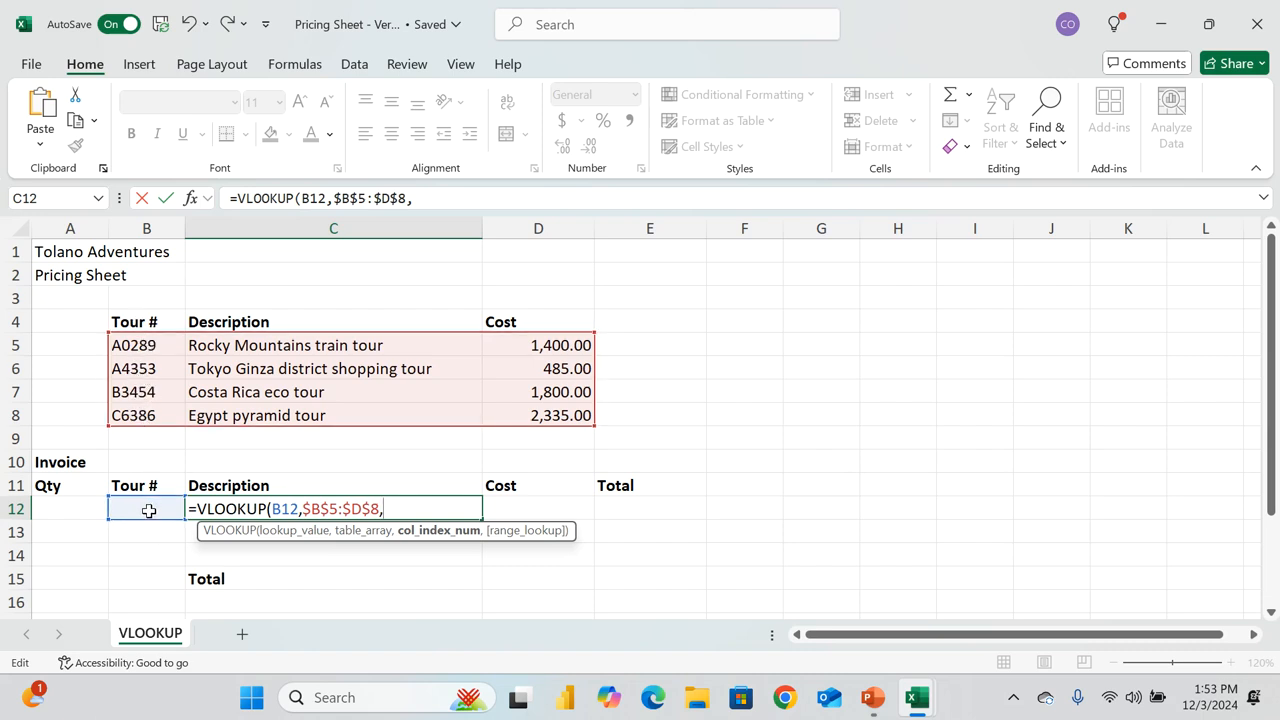
pyautogui.write('2,')
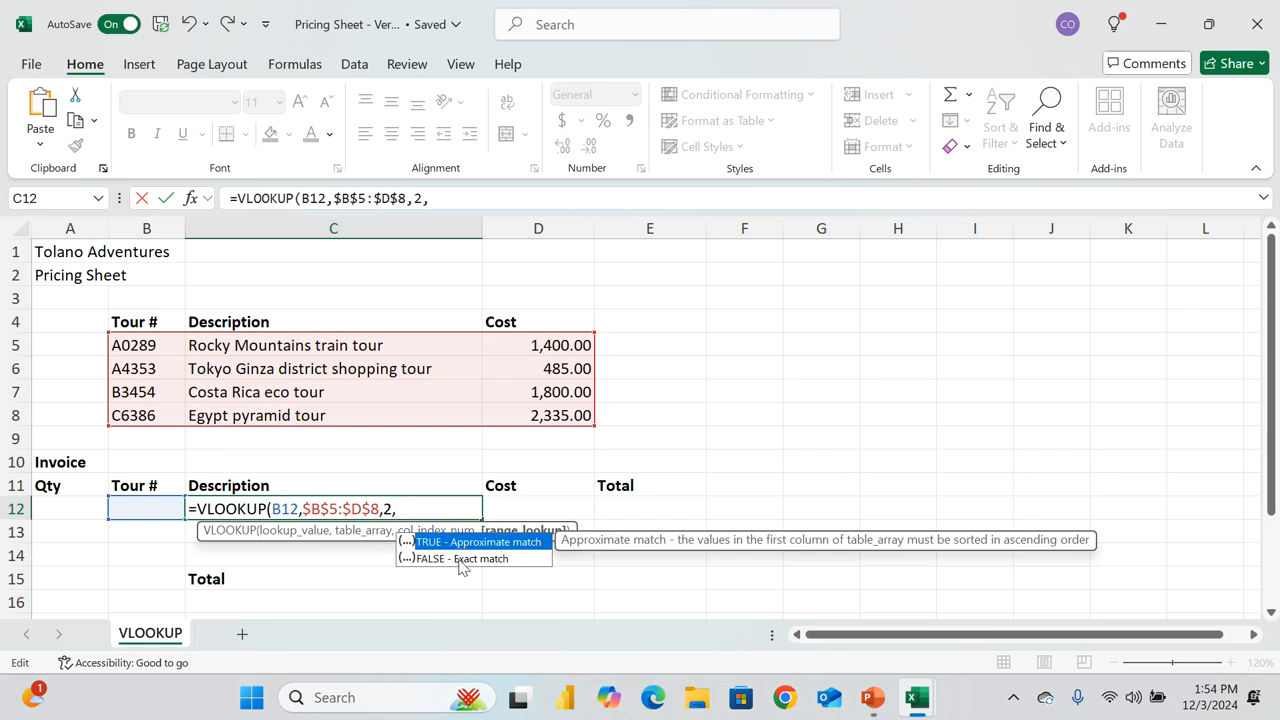
pyautogui.doubleClick(461, 559)
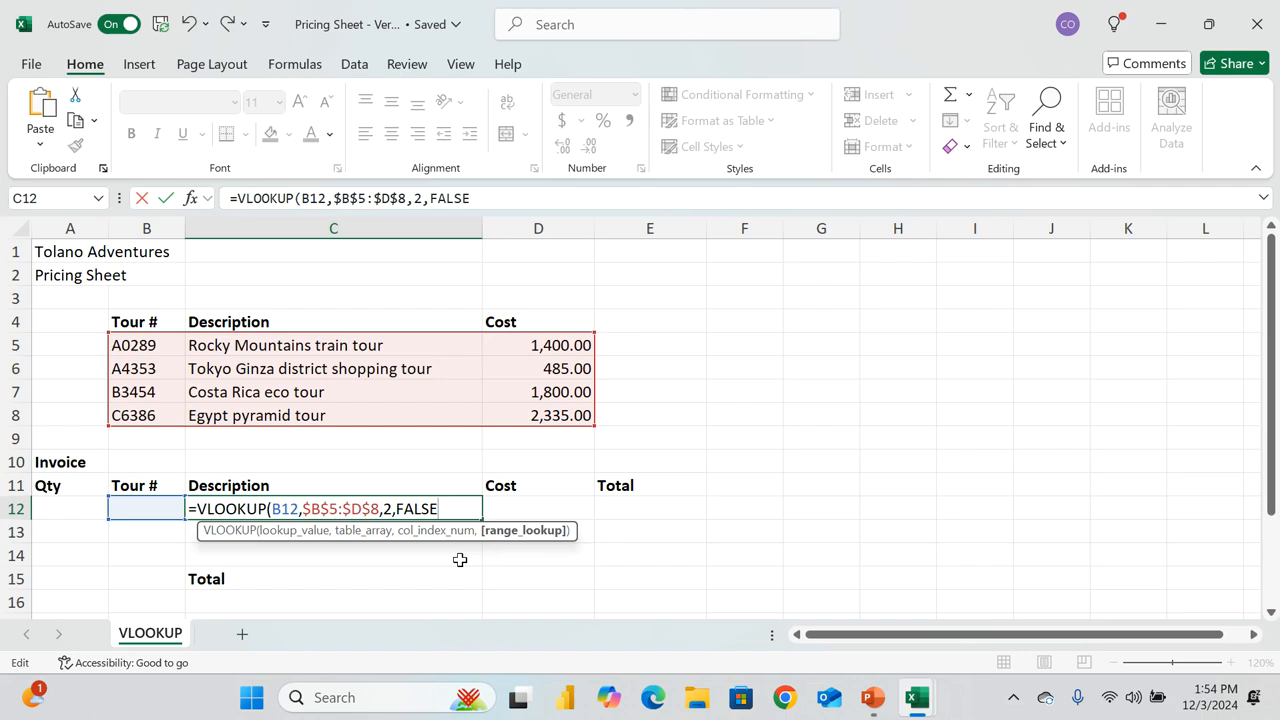
pyautogui.write(')')
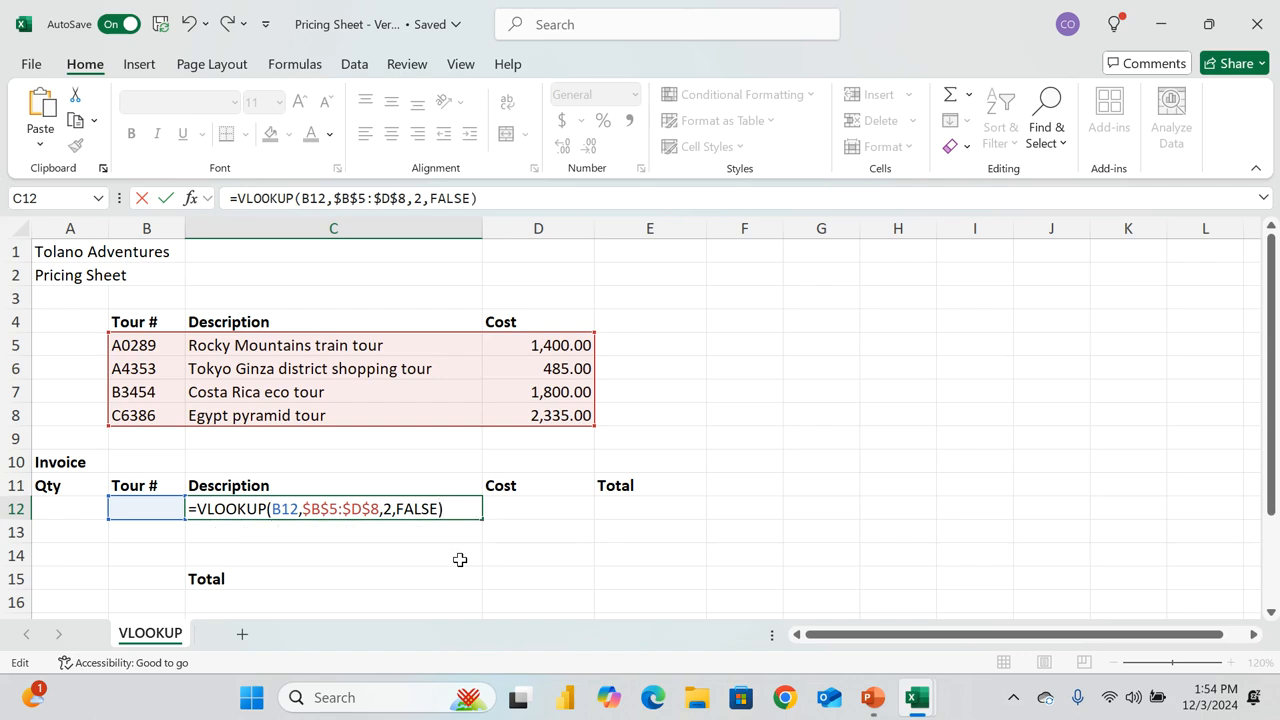
pyautogui.hotkey('ctrl', 'Return')
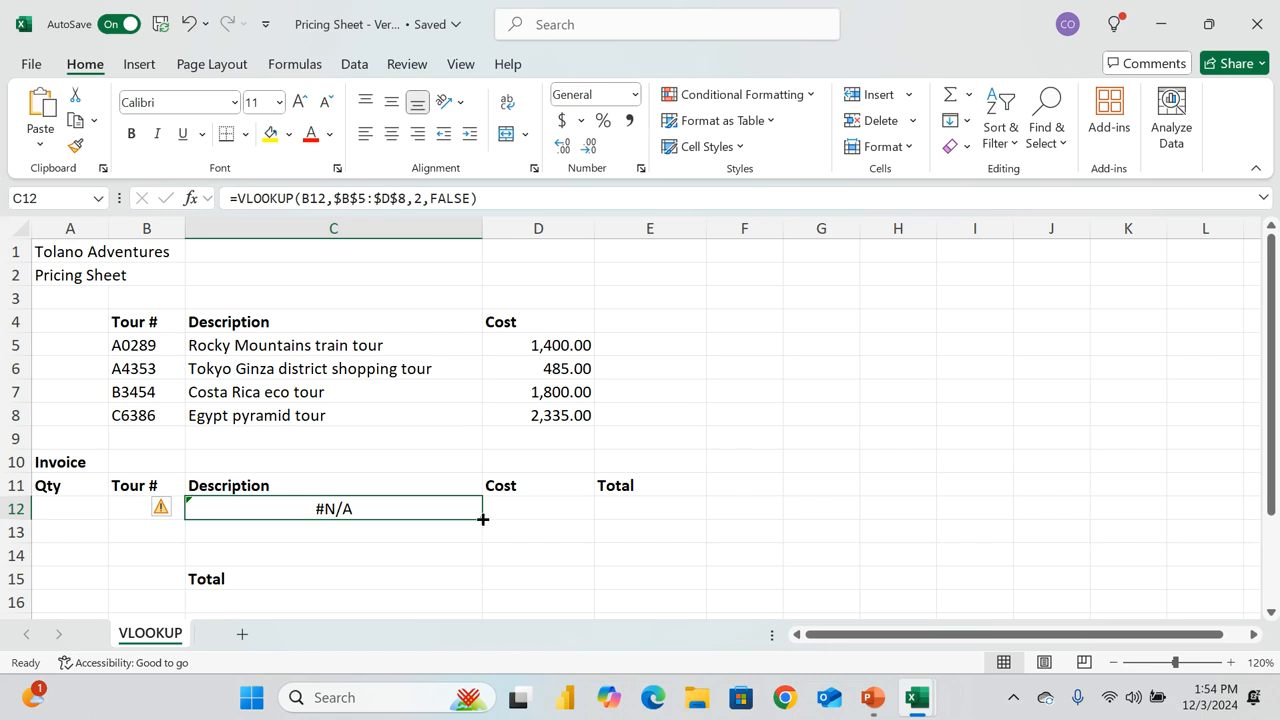
pyautogui.moveTo(482, 519); pyautogui.dragTo(479, 564)
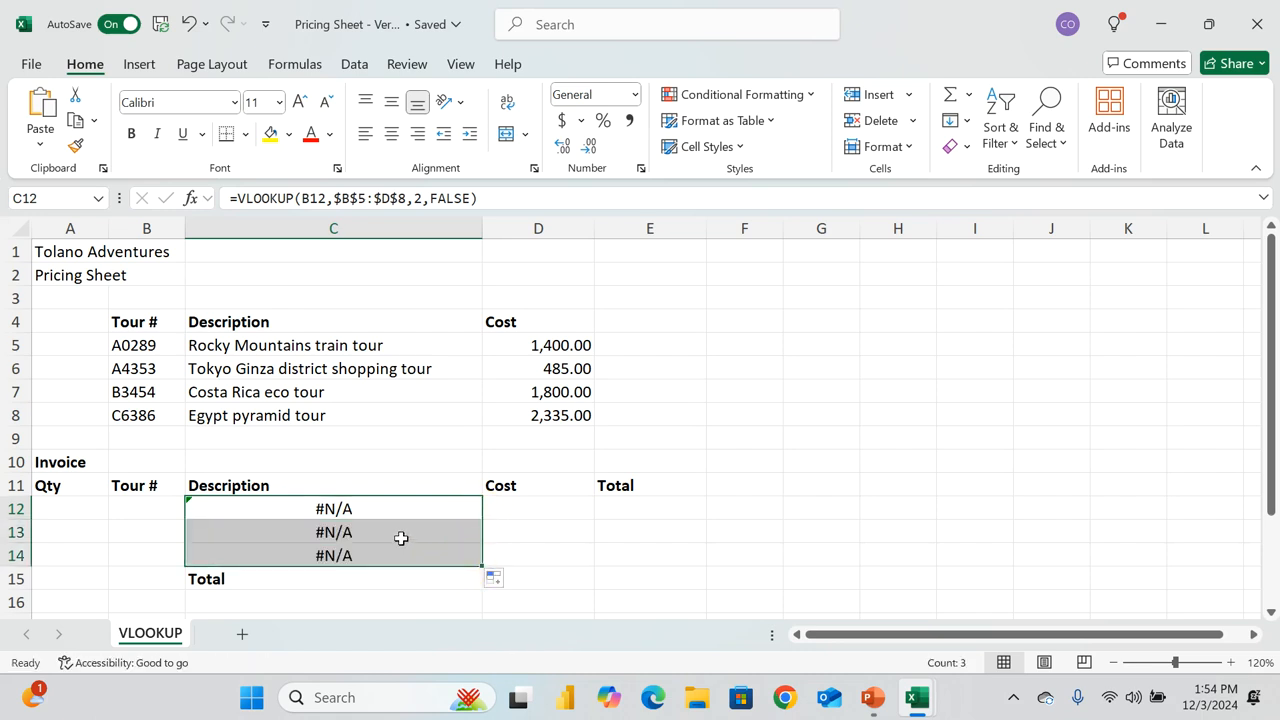
# Step: Start a VLOOKUP formula in the invoice's first Cost cell, D12, with the Tour # cell B12 as lookup value
pyautogui.click(522, 510)
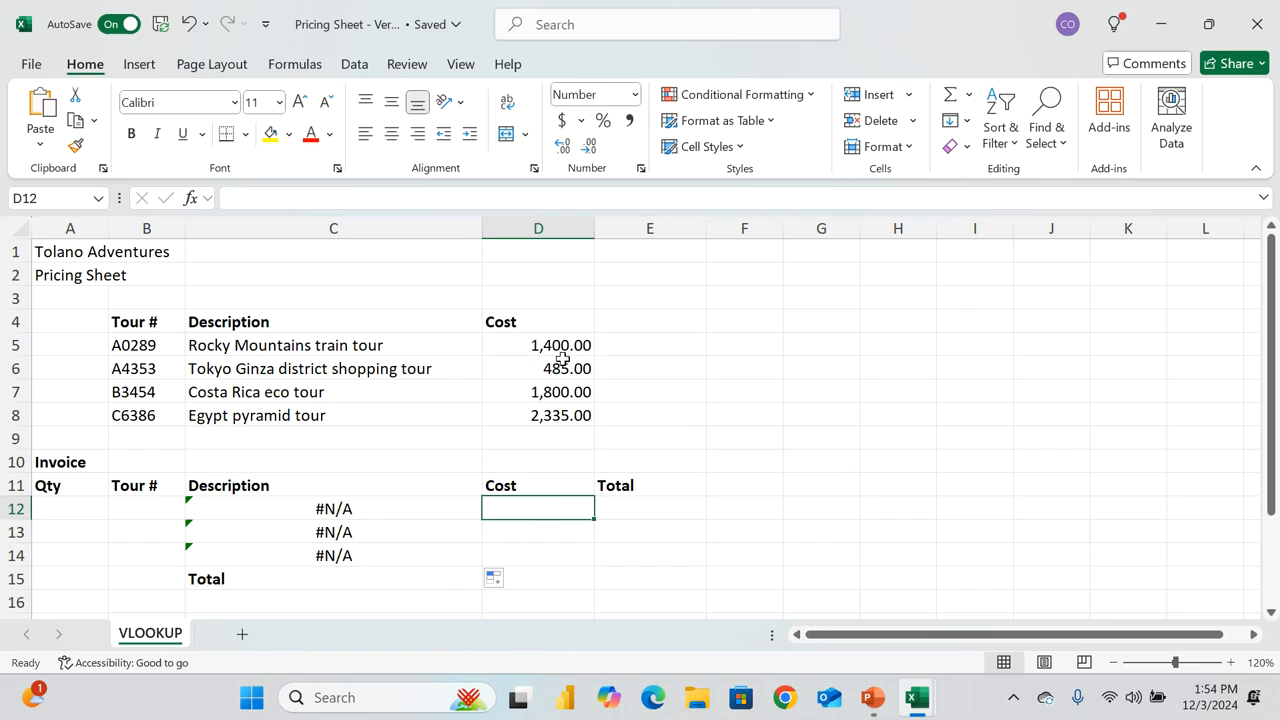
pyautogui.write('=vloo')
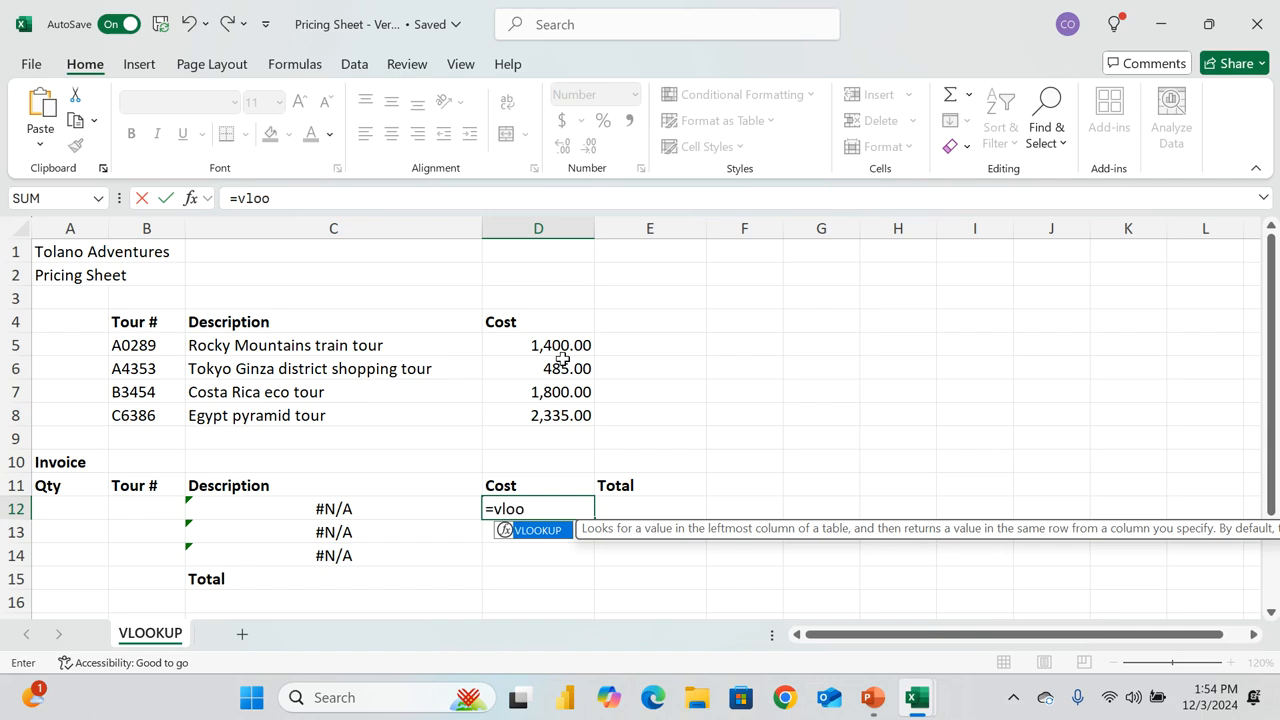
pyautogui.doubleClick(548, 531)
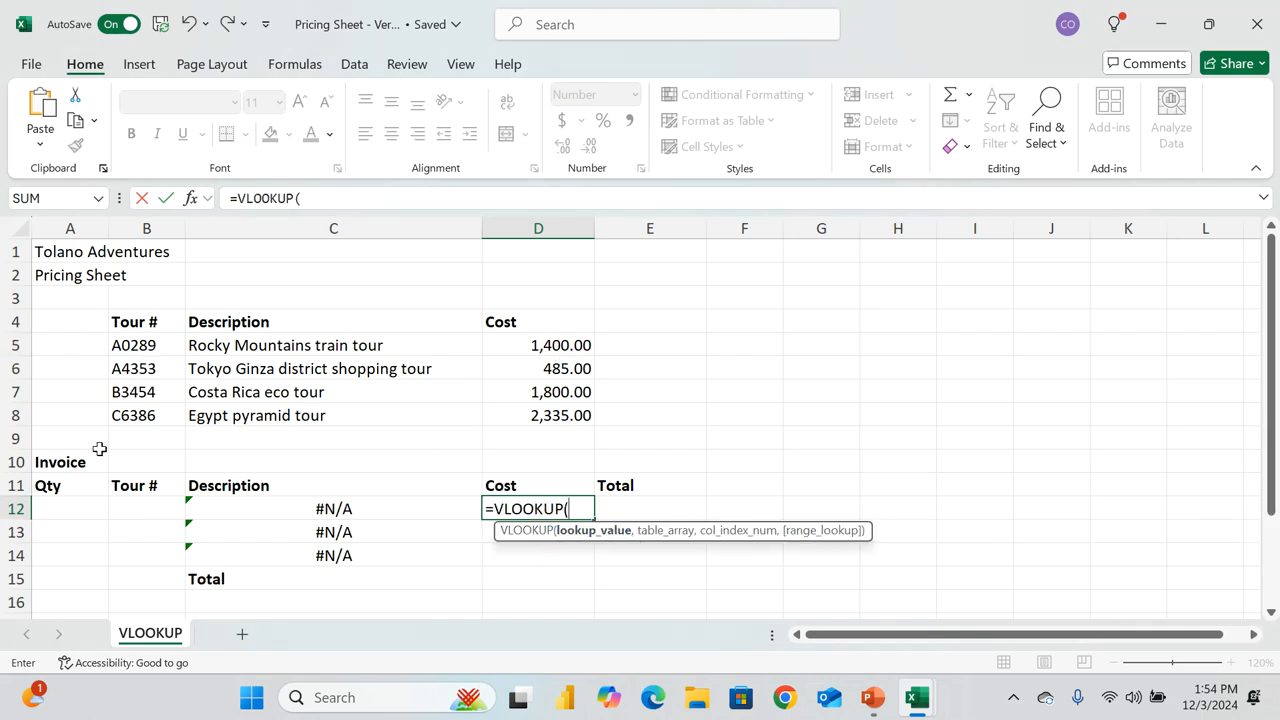
pyautogui.click(146, 507)
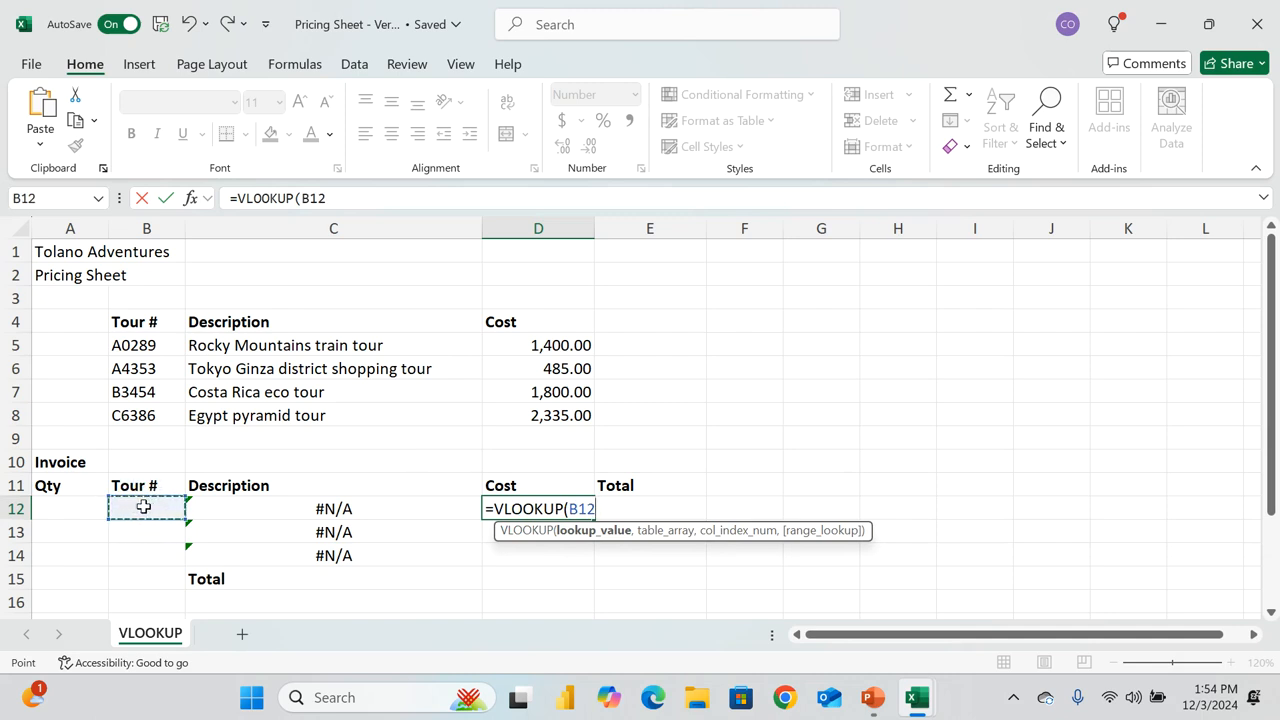
pyautogui.write(',')
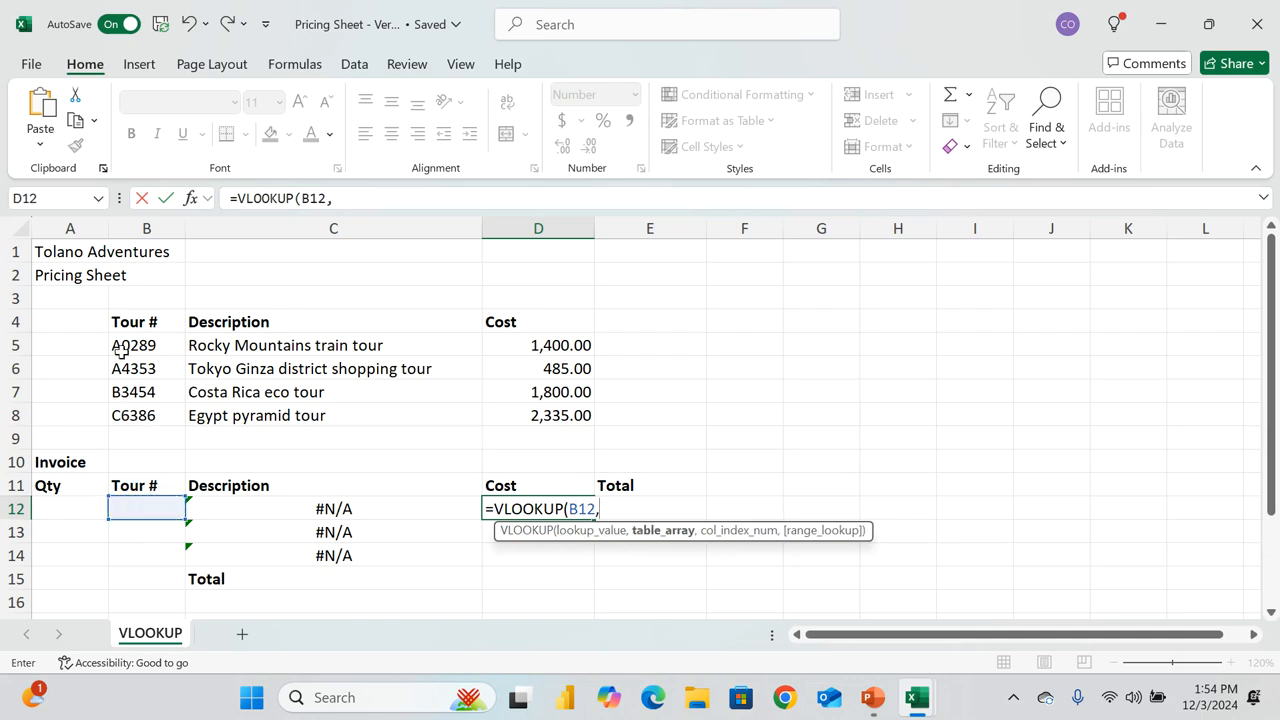
# Step: Set the D12 formula's table array to the tour pricing data as the absolute range $B$5:$D$8
pyautogui.moveTo(120, 344); pyautogui.dragTo(523, 410)
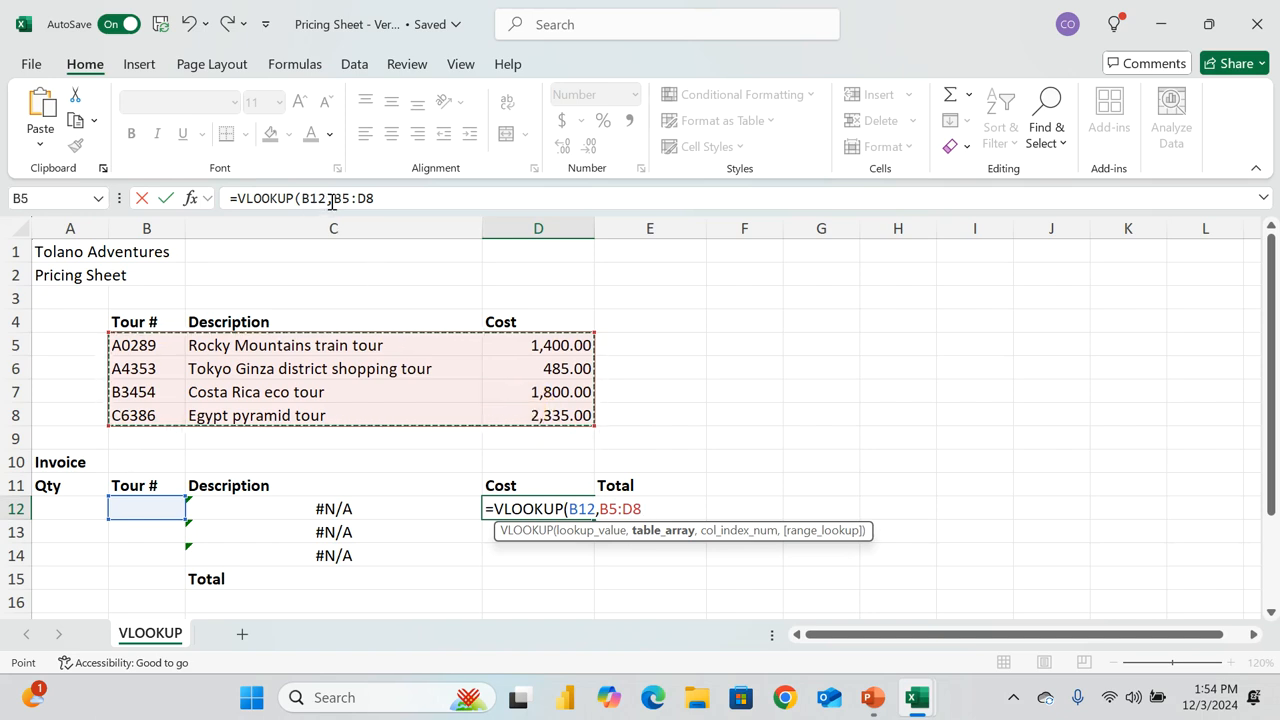
pyautogui.moveTo(334, 198); pyautogui.dragTo(375, 200)
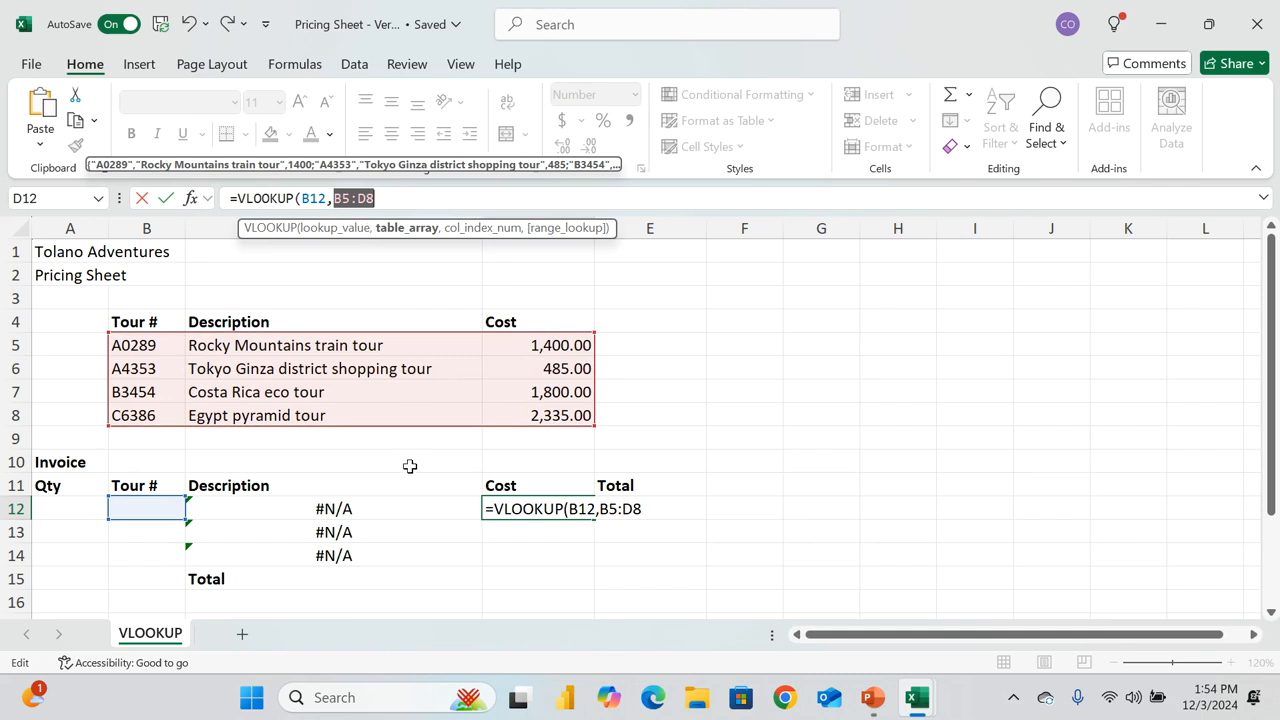
pyautogui.press('F4')
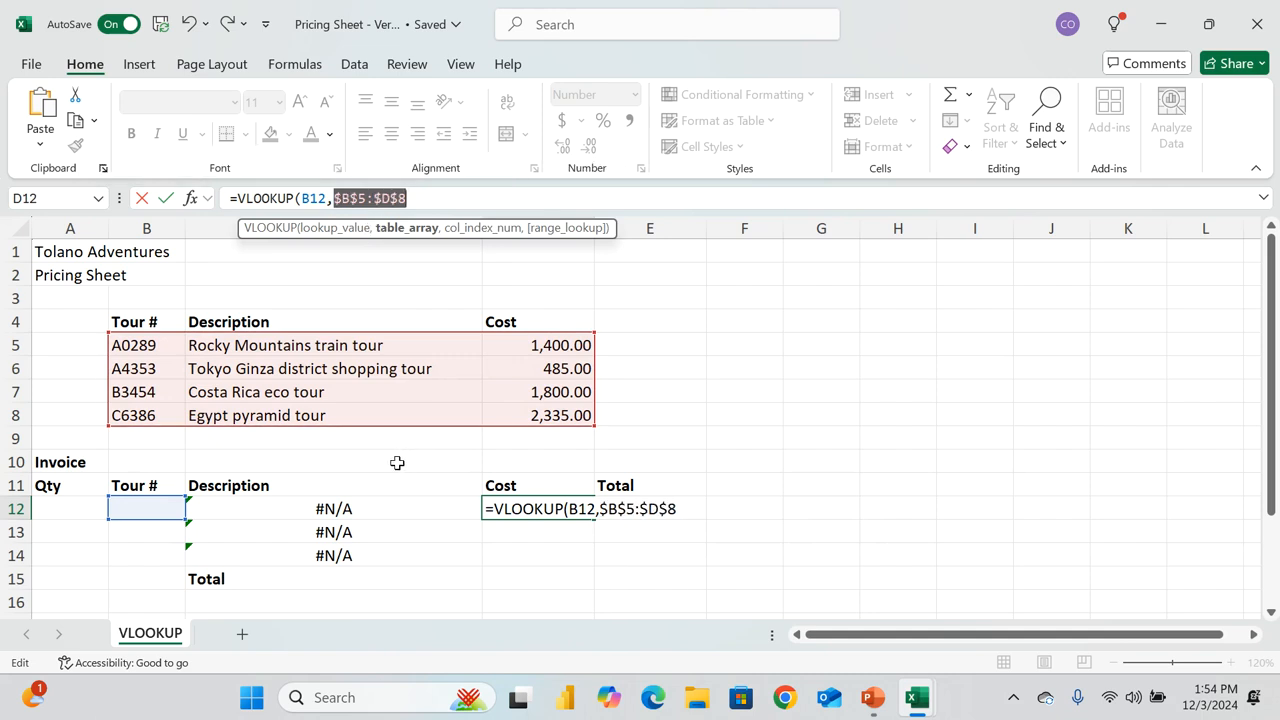
pyautogui.click(681, 508)
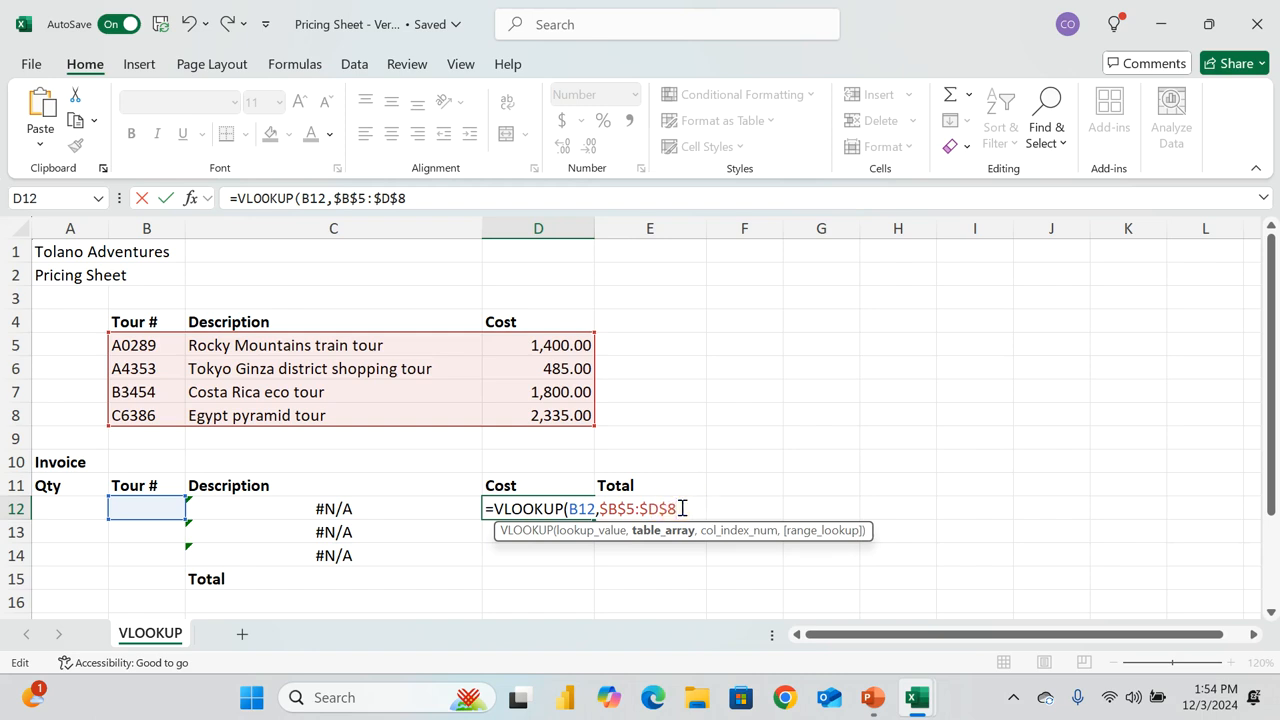
# Step: Complete the D12 formula with column index 3 and FALSE for an exact match, and fill it down through D14
pyautogui.write(',')
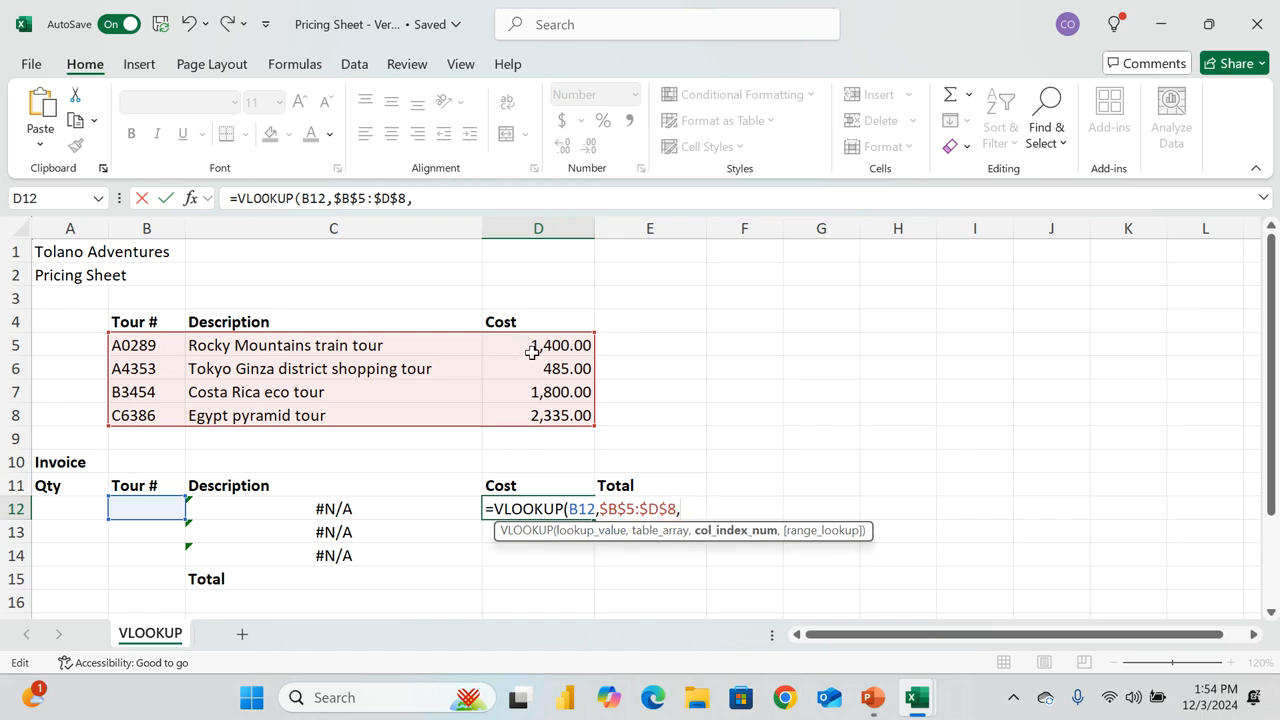
pyautogui.write('3,')
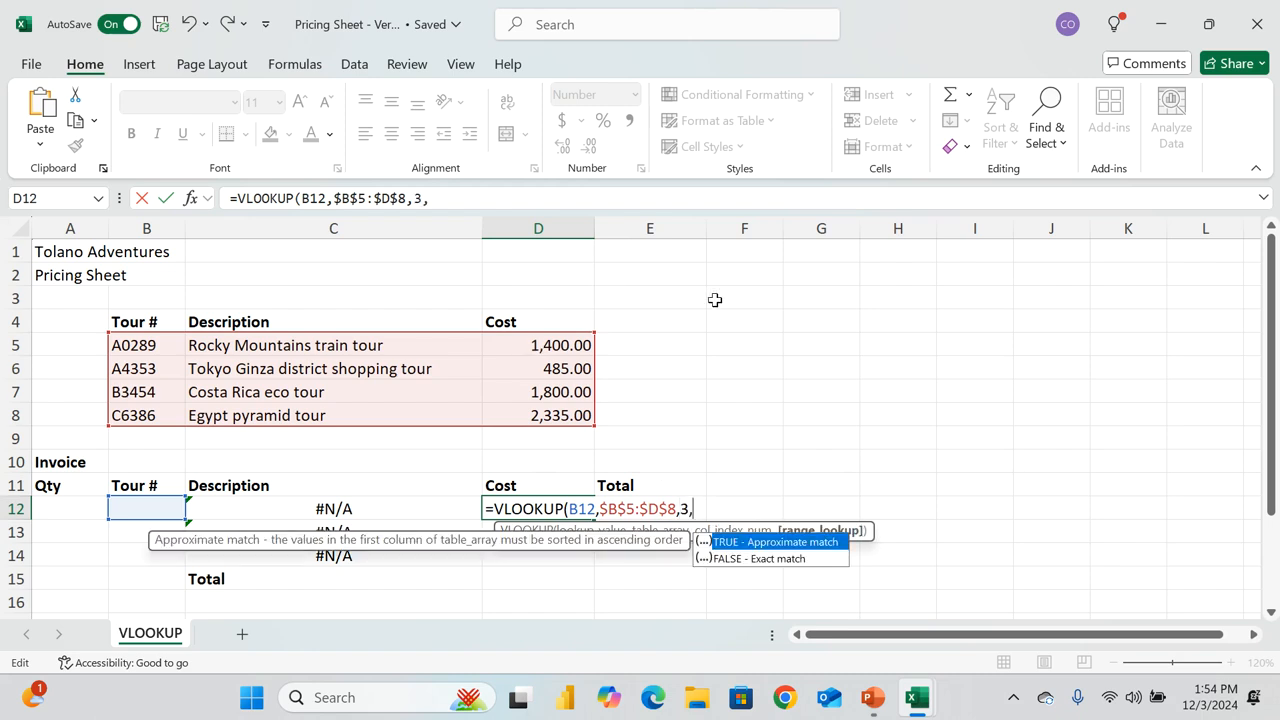
pyautogui.click(768, 559)
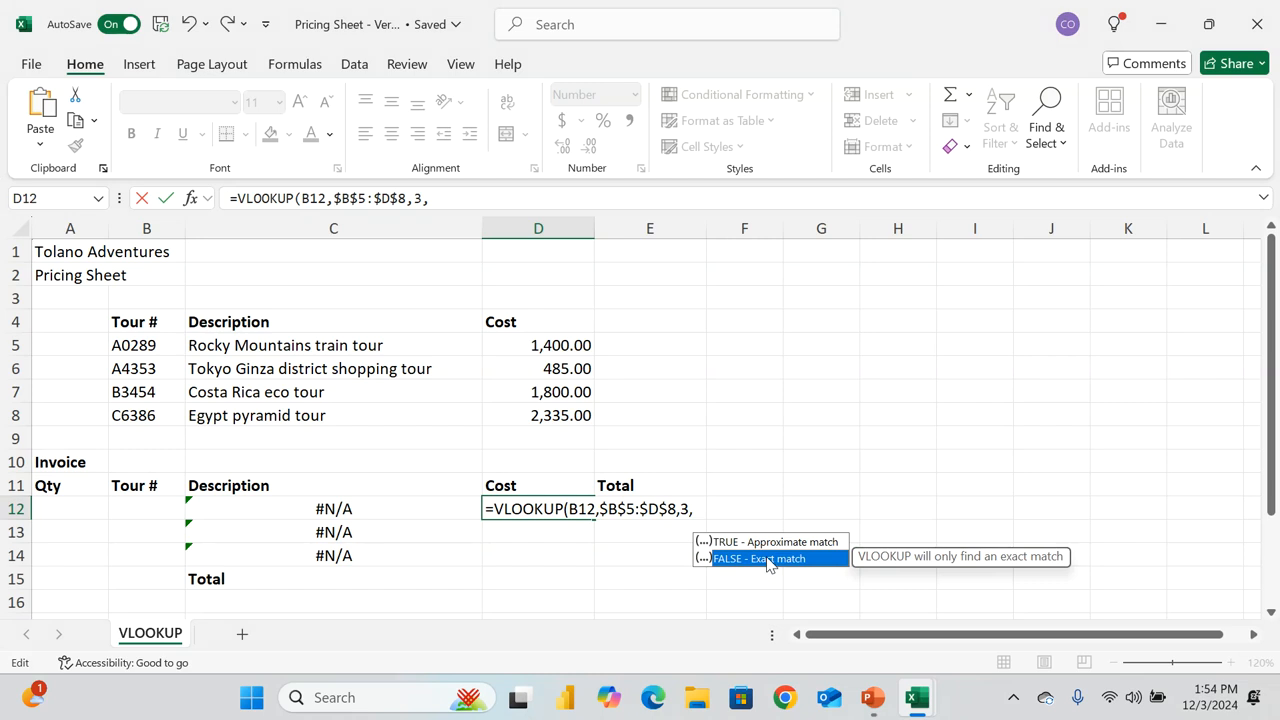
pyautogui.doubleClick(768, 559)
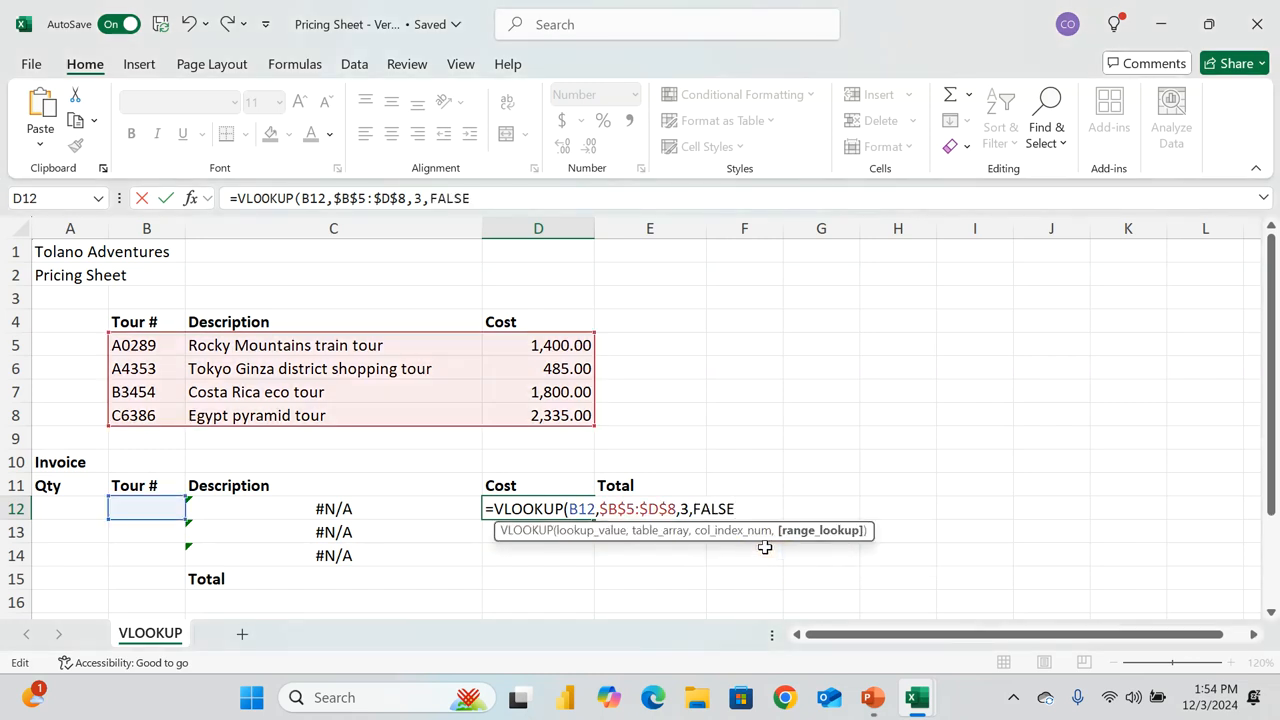
pyautogui.write(')')
pyautogui.hotkey('ctrl', 'Return')
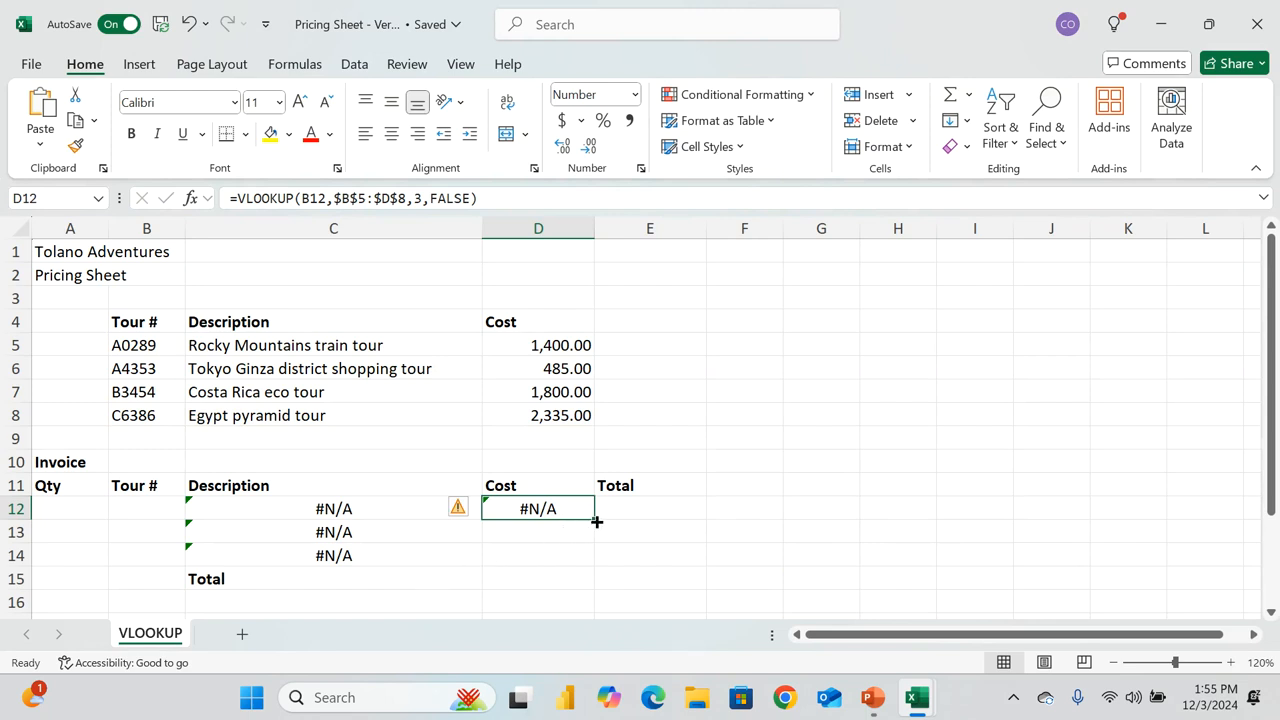
pyautogui.moveTo(596, 521); pyautogui.dragTo(594, 565)
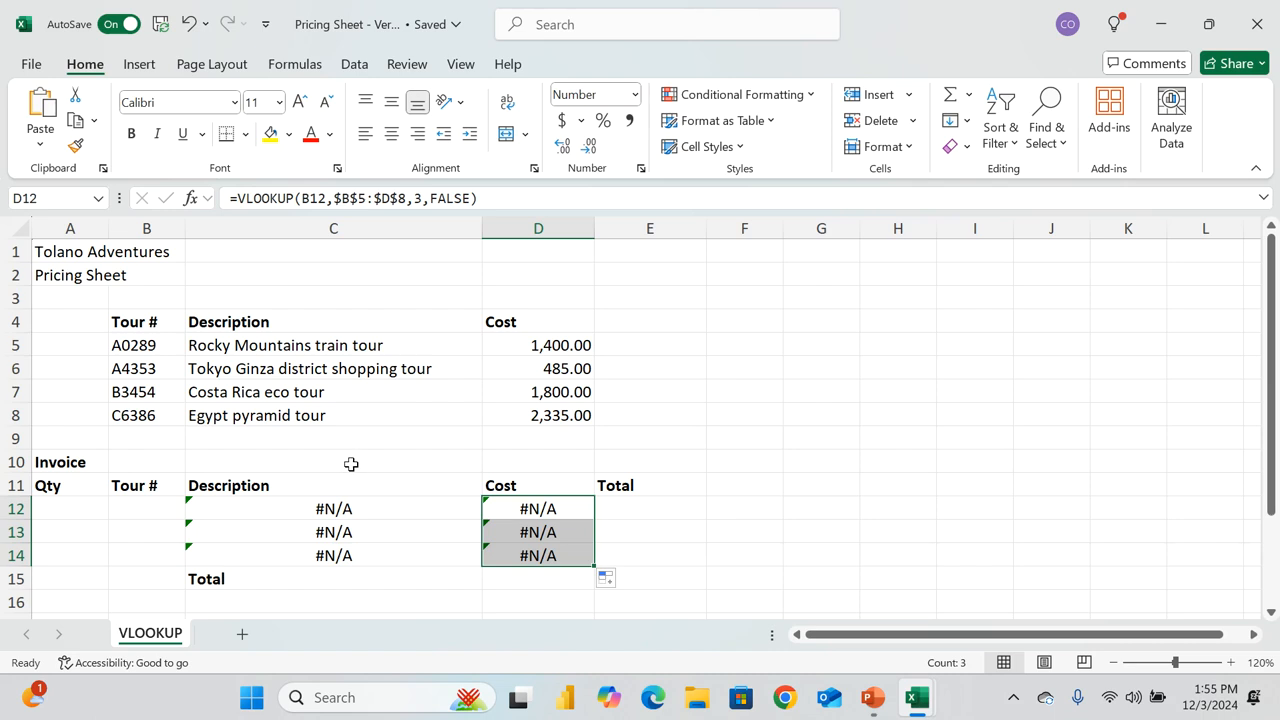
# Step: Enter a SUM formula in the invoice's Total row, cell E15, adding the range E12:E14
pyautogui.scroll(-1, 637, 512)
pyautogui.click(638, 511)
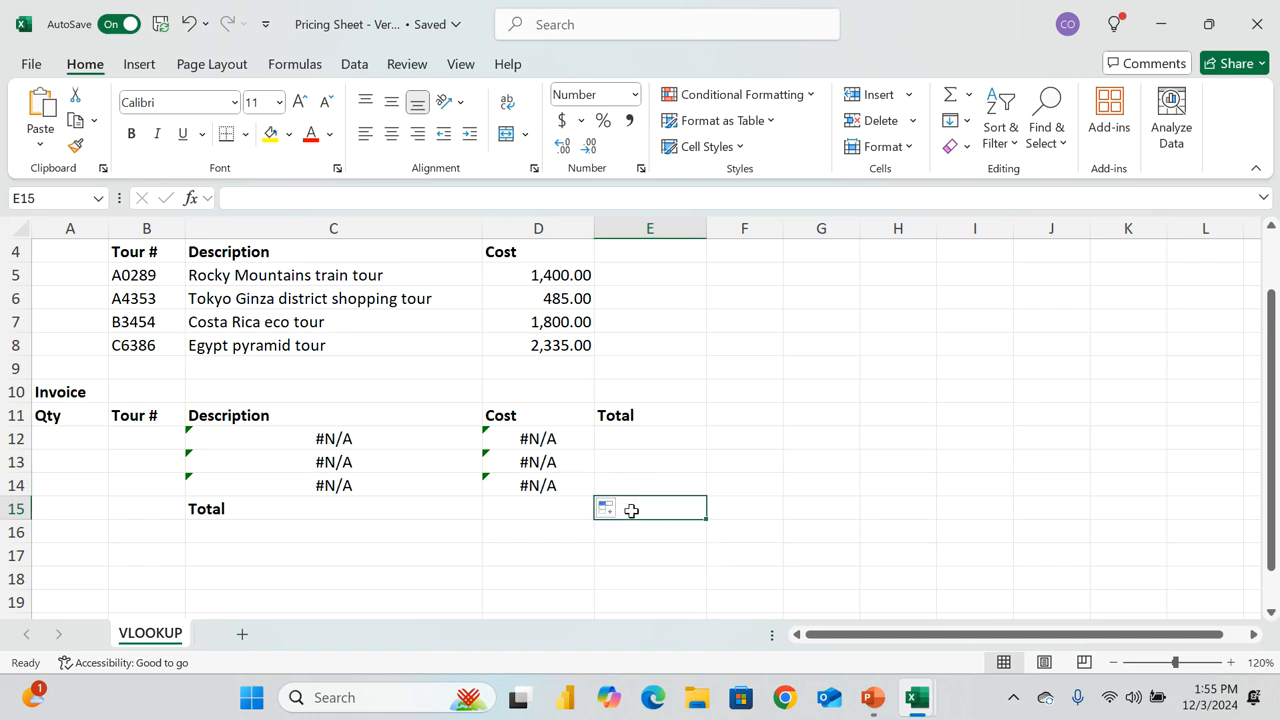
pyautogui.write('=')
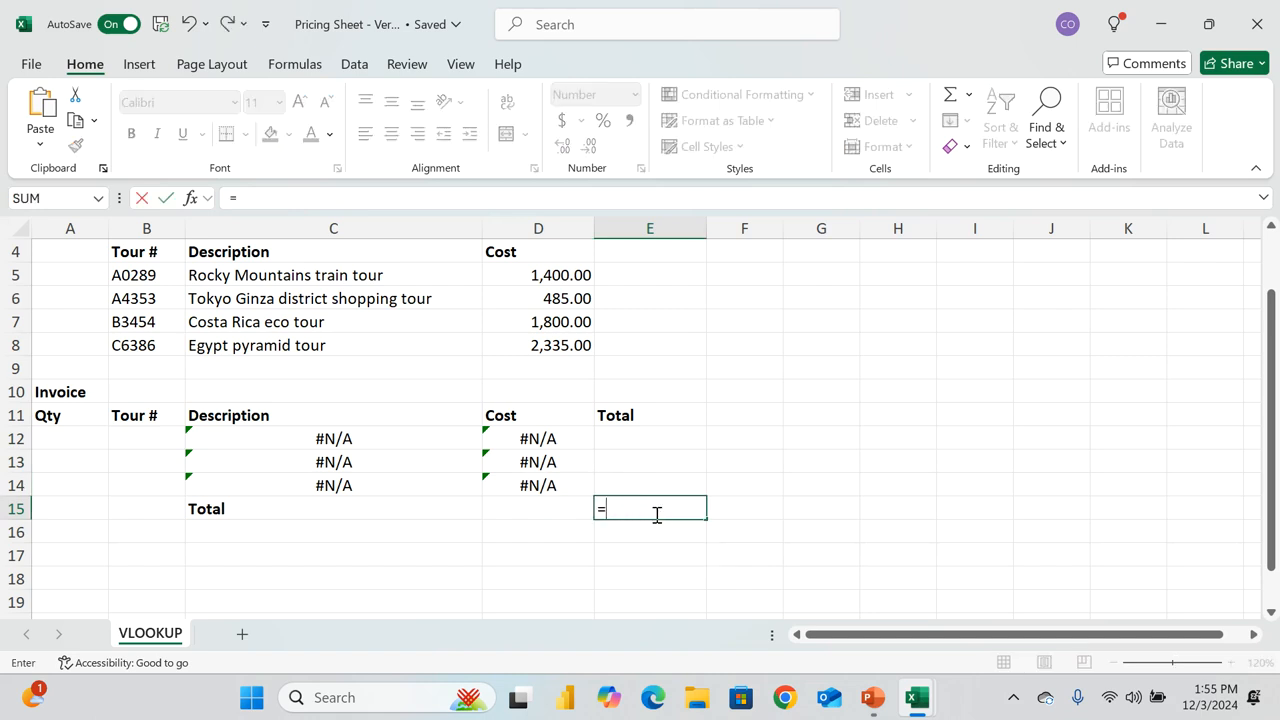
pyautogui.write('sum')
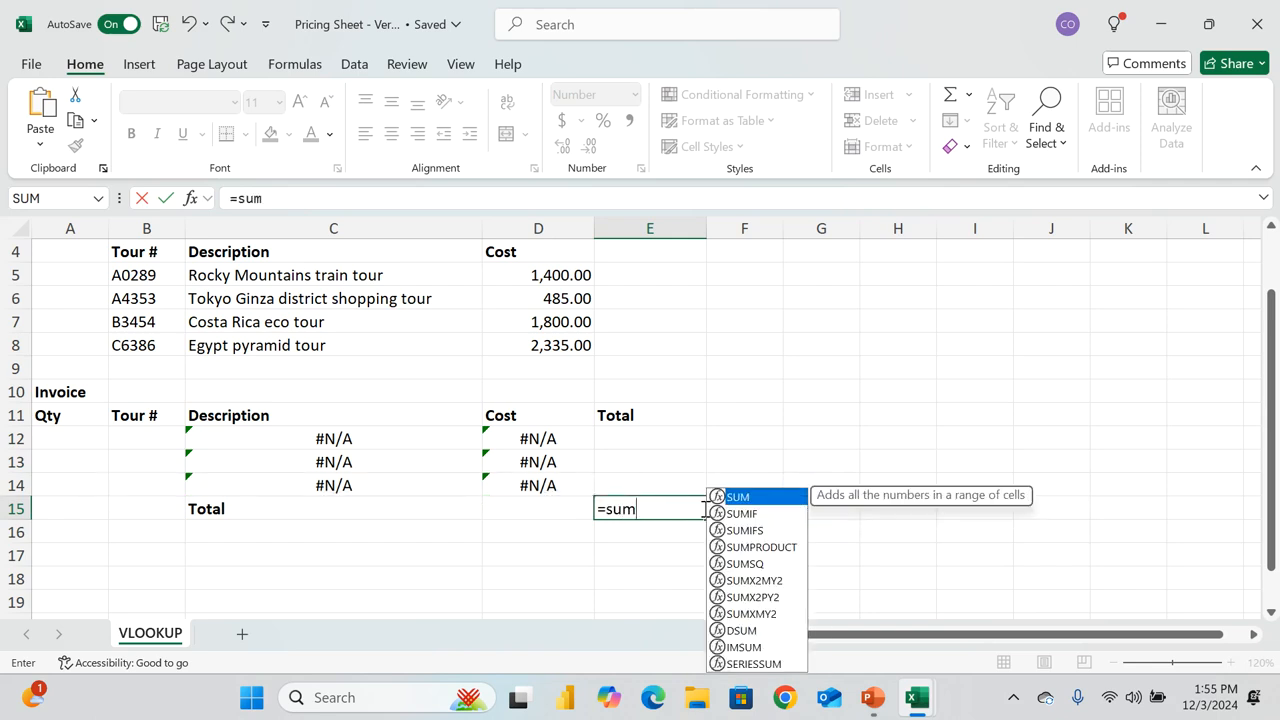
pyautogui.doubleClick(730, 496)
pyautogui.click(652, 440)
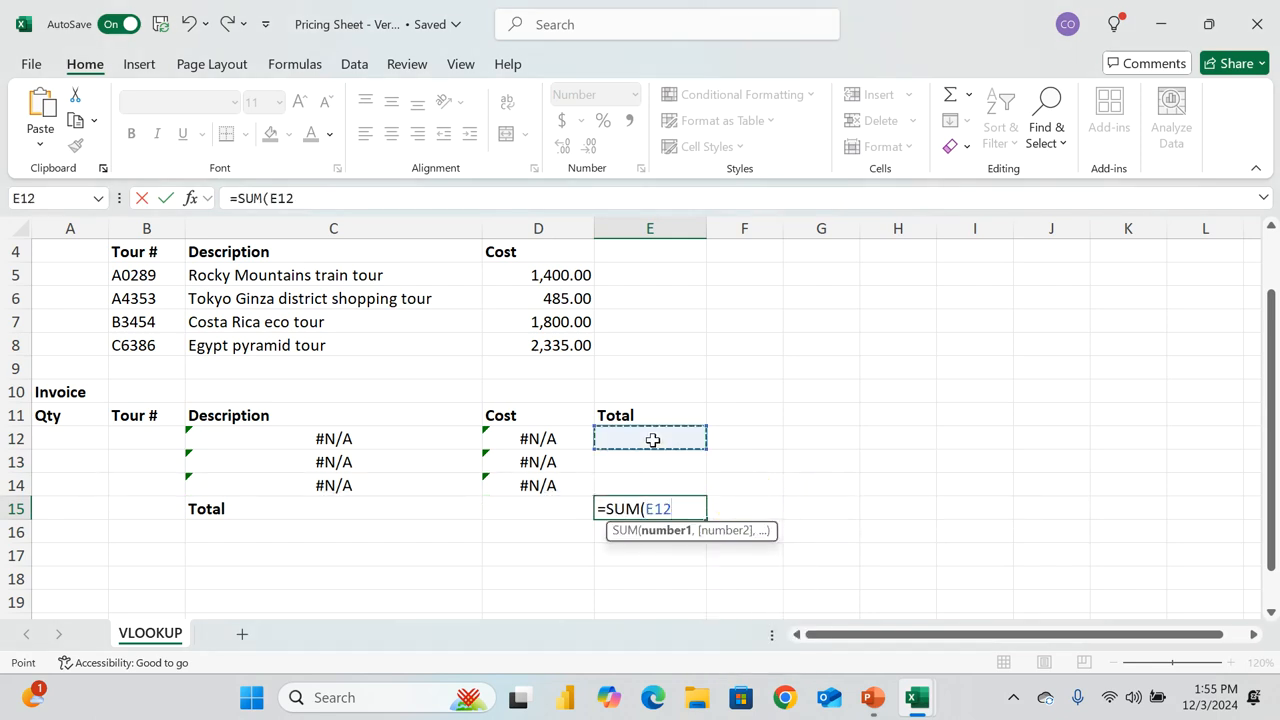
pyautogui.moveTo(652, 440); pyautogui.dragTo(657, 480)
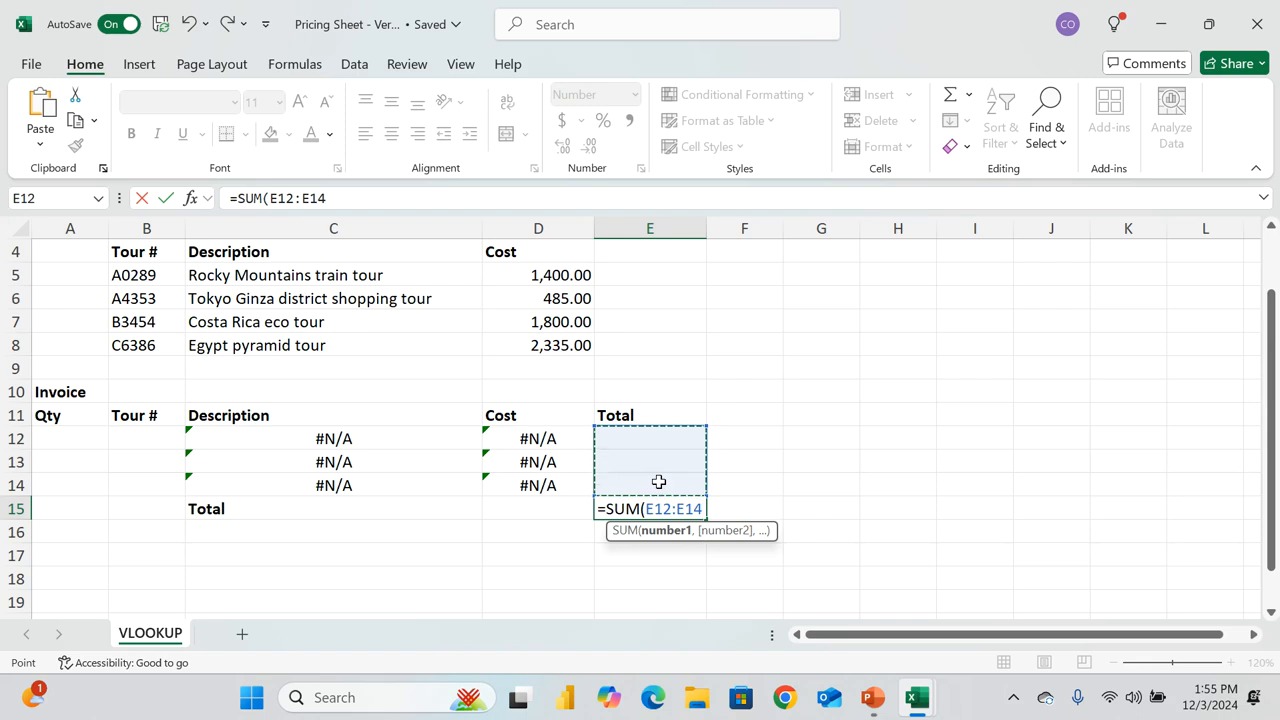
pyautogui.hotkey('ctrl', 'Return')
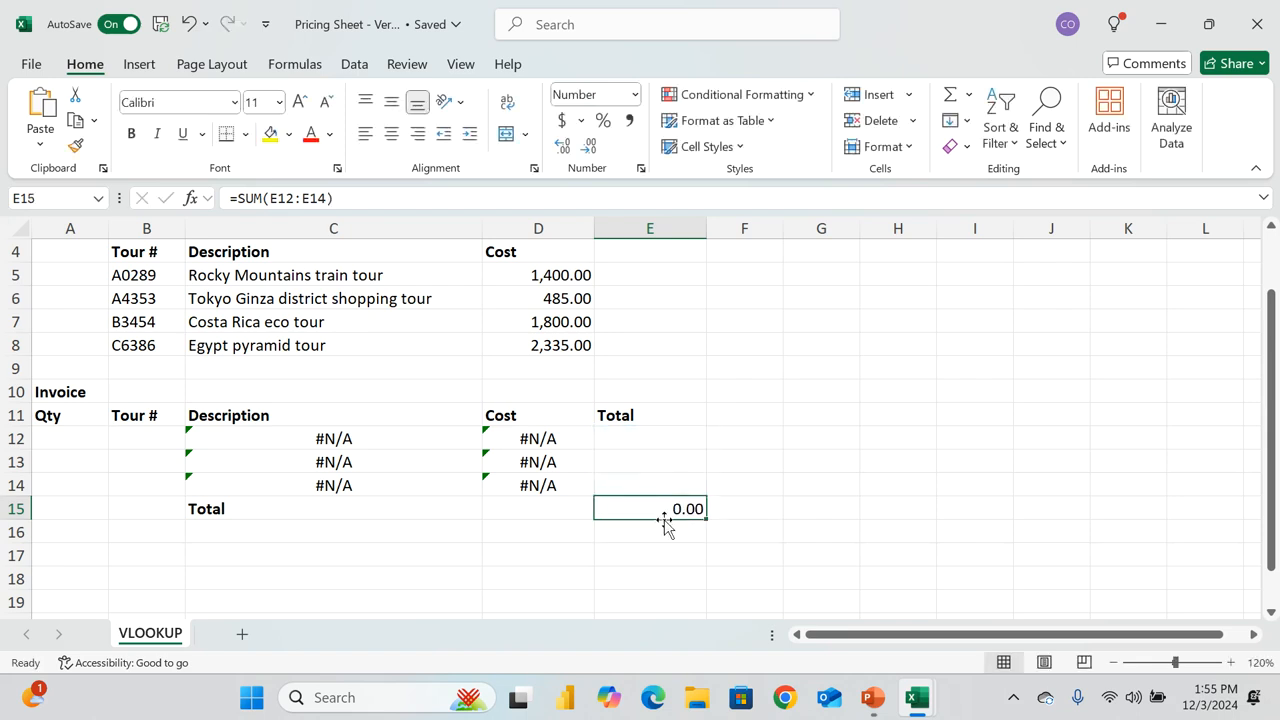
# Step: Enter the quantities 3, 4 and 5 in the invoice's Qty cells A12 to A14
pyautogui.scroll(1, 430, 558)
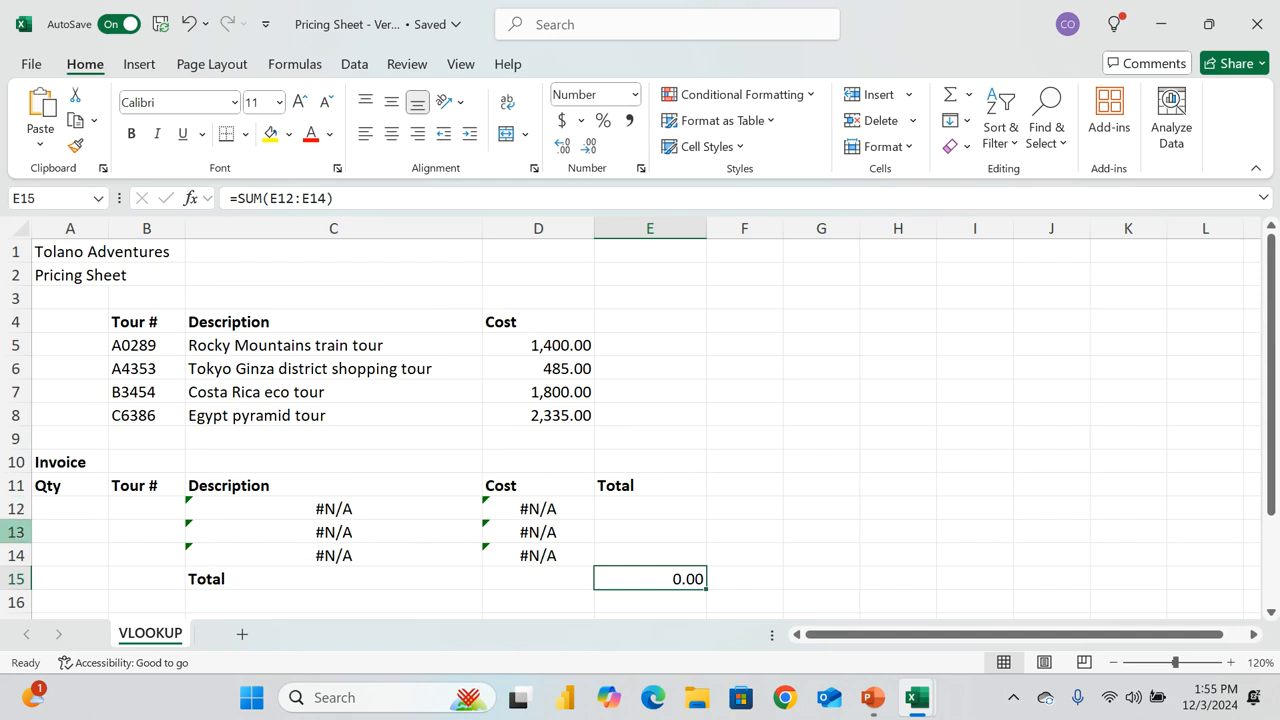
pyautogui.click(63, 507)
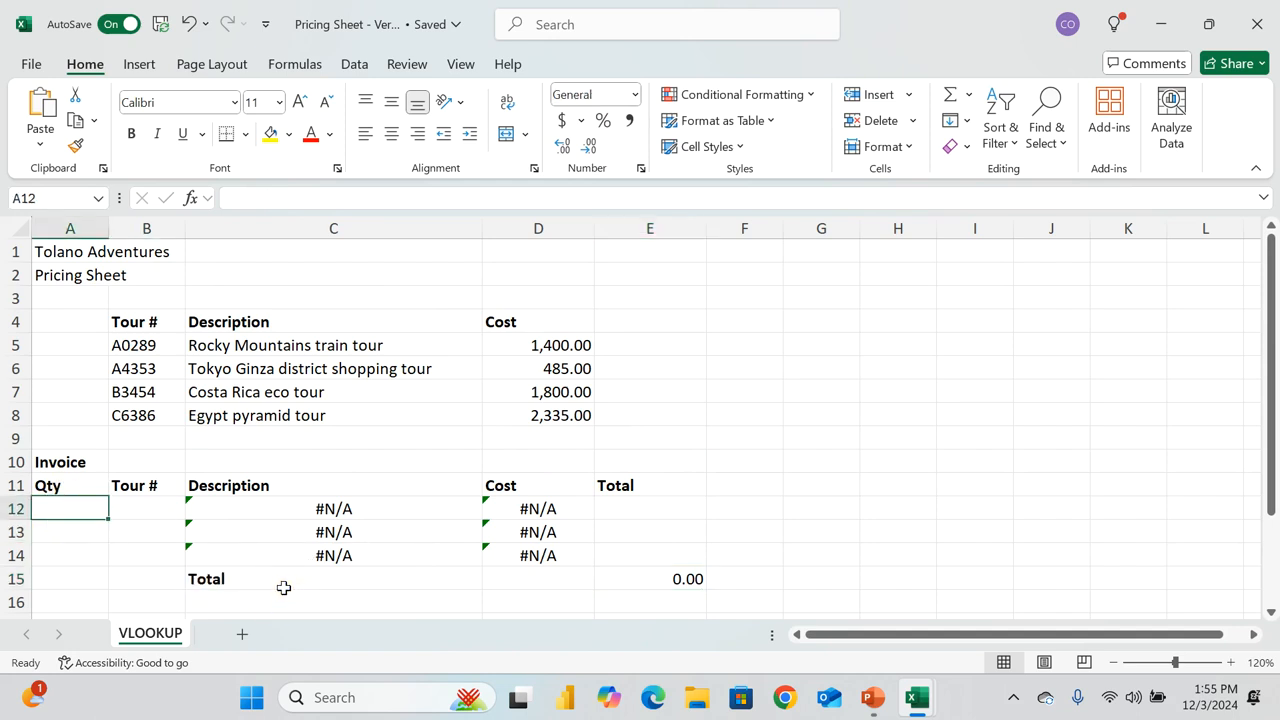
pyautogui.write('3')
pyautogui.press('Return')
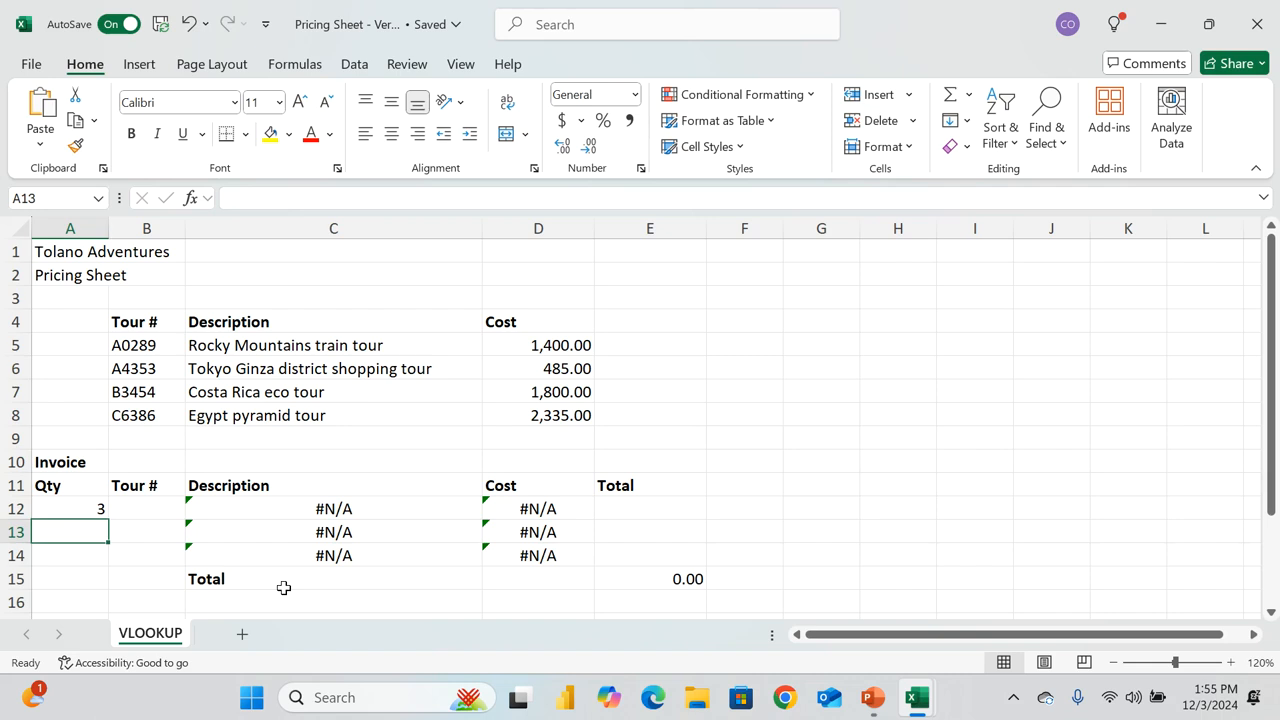
pyautogui.write('4')
pyautogui.press('Return')
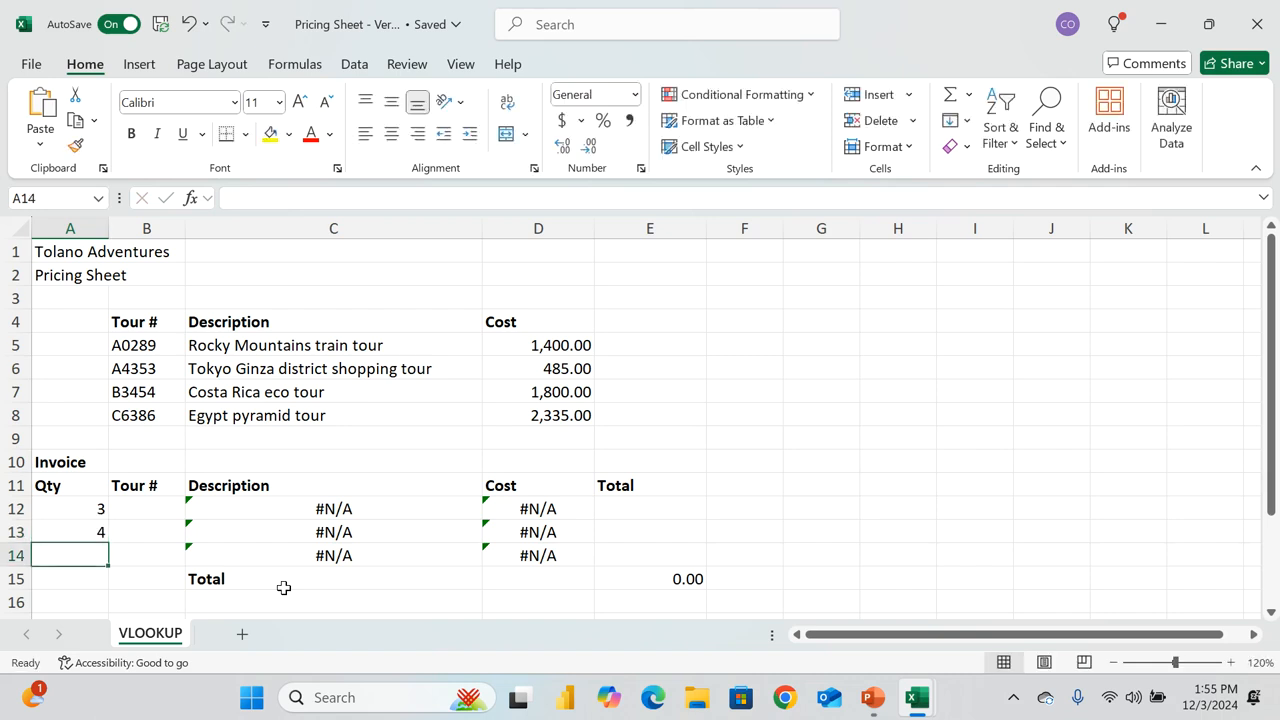
pyautogui.write('5')
pyautogui.press('Return')
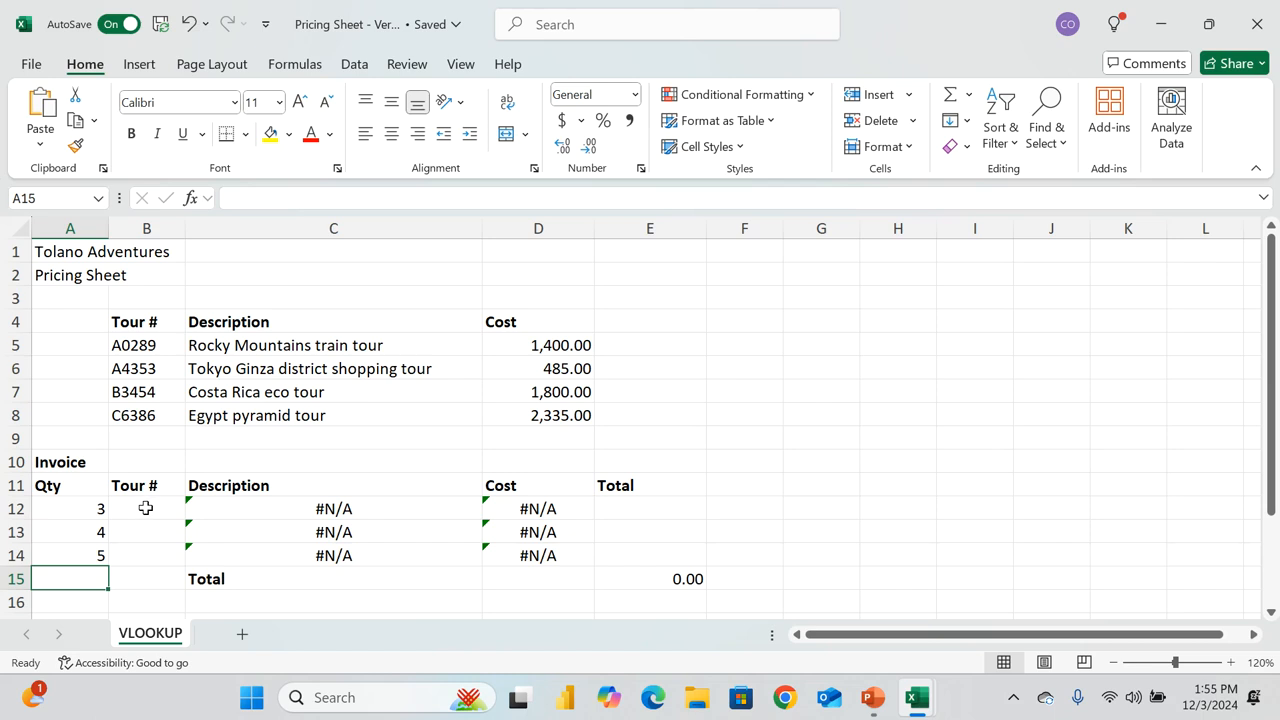
# Step: Enter tour number A0289 in the invoice's first Tour # cell, B12, and check the cost looked up in D12
pyautogui.click(145, 509)
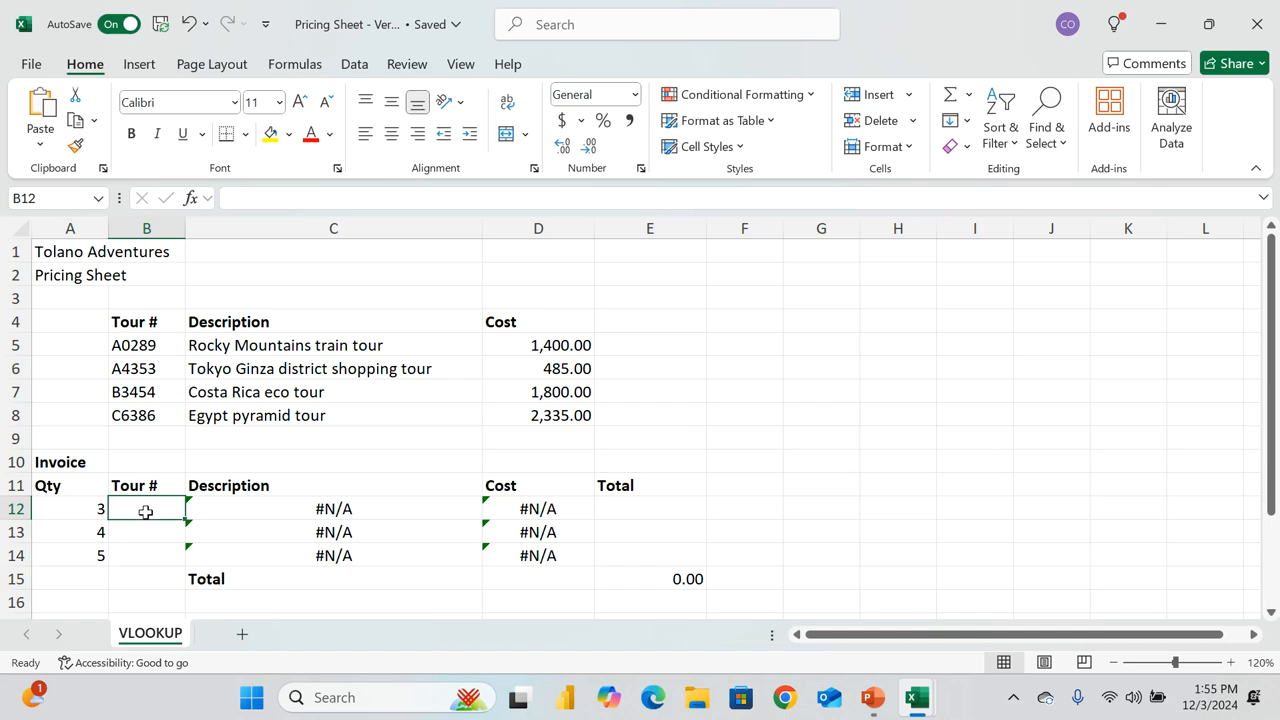
pyautogui.press('capslock')
pyautogui.write('A0')
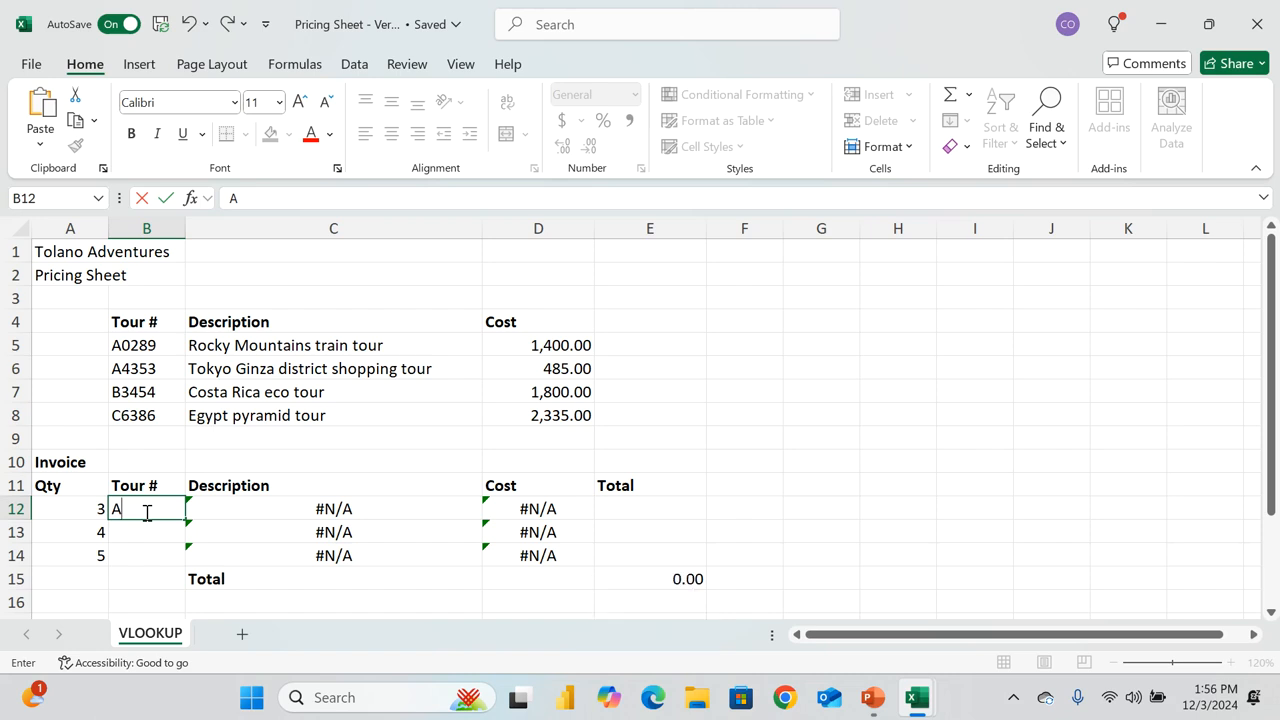
pyautogui.click(157, 343)
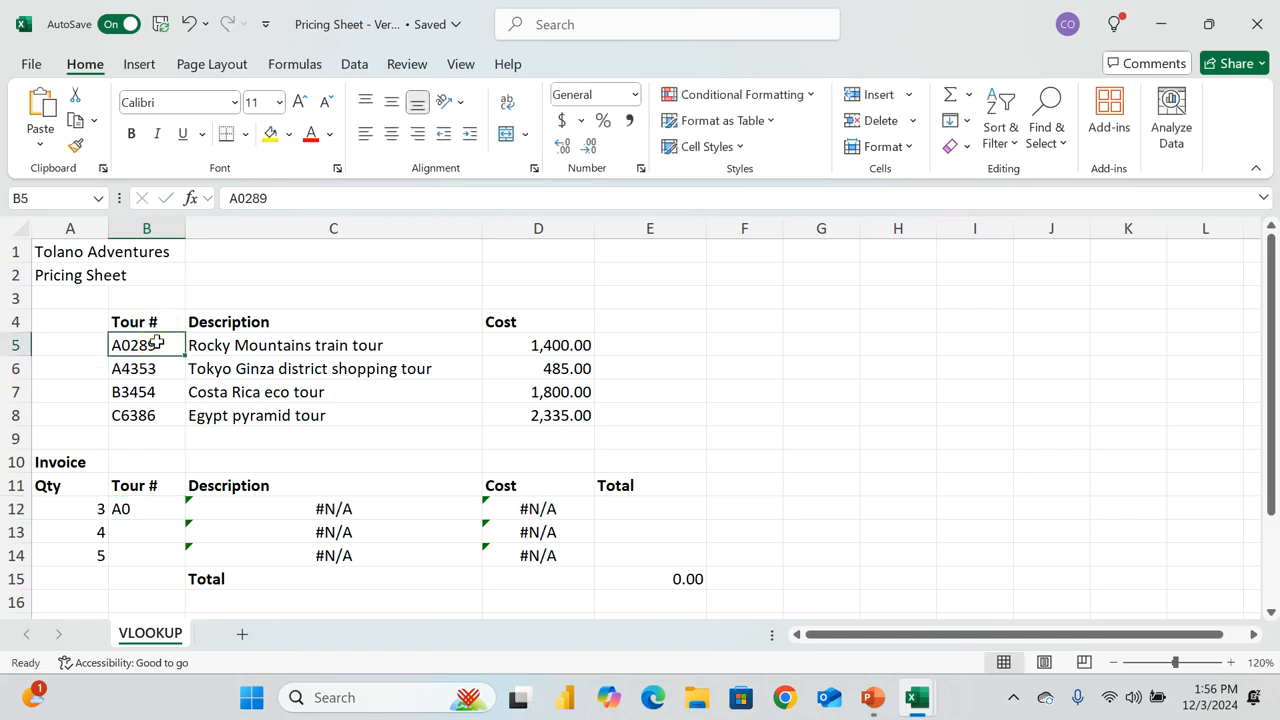
pyautogui.click(163, 508)
pyautogui.click(160, 510)
pyautogui.doubleClick(160, 510)
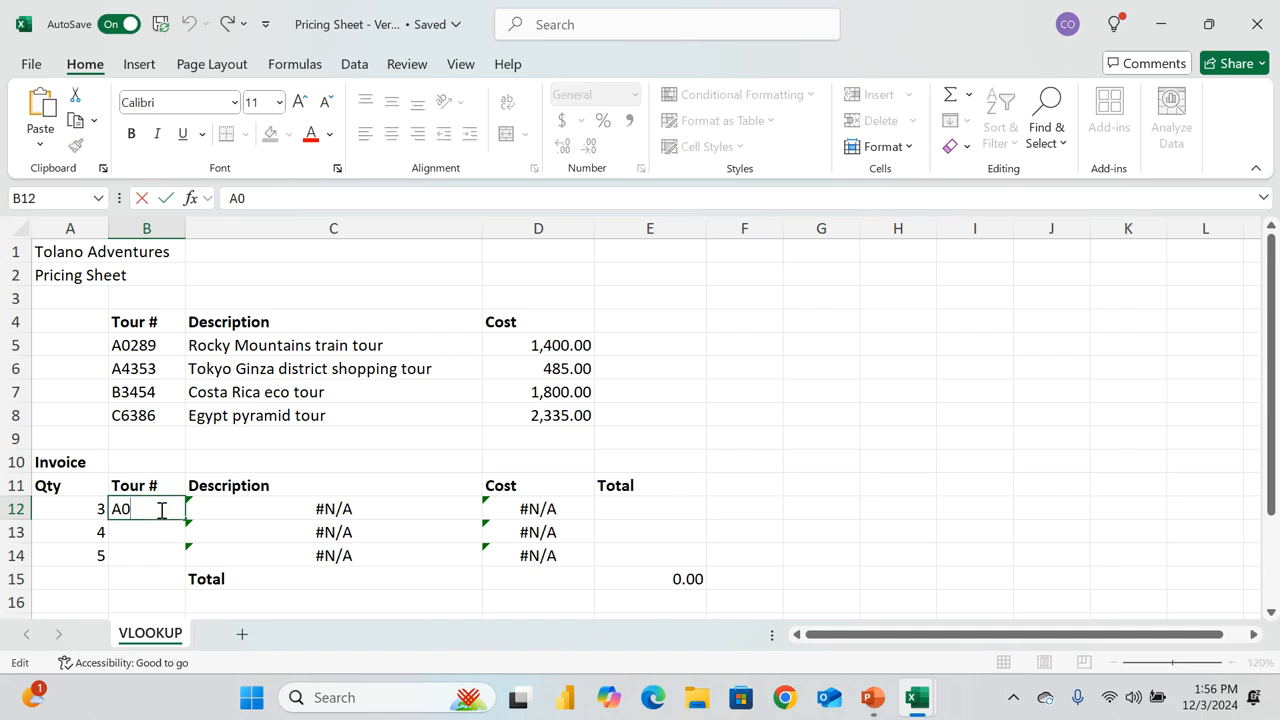
pyautogui.write('289')
pyautogui.press('Return')
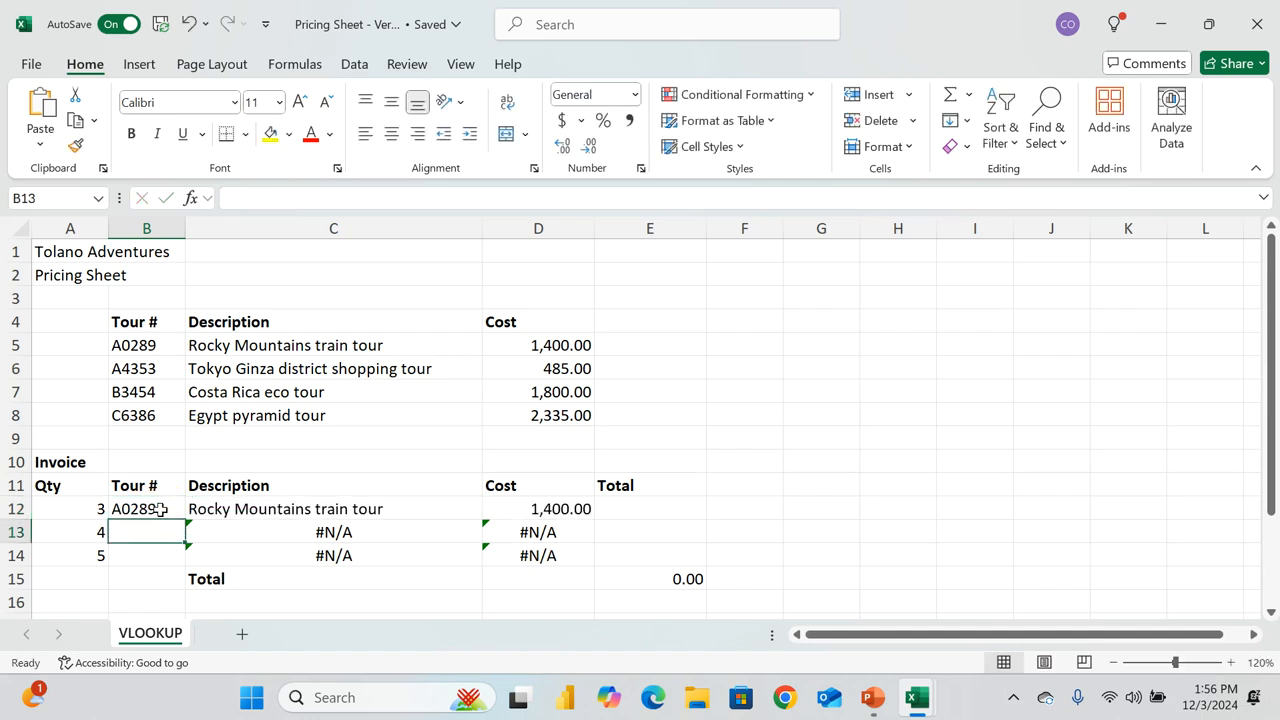
pyautogui.click(530, 510)
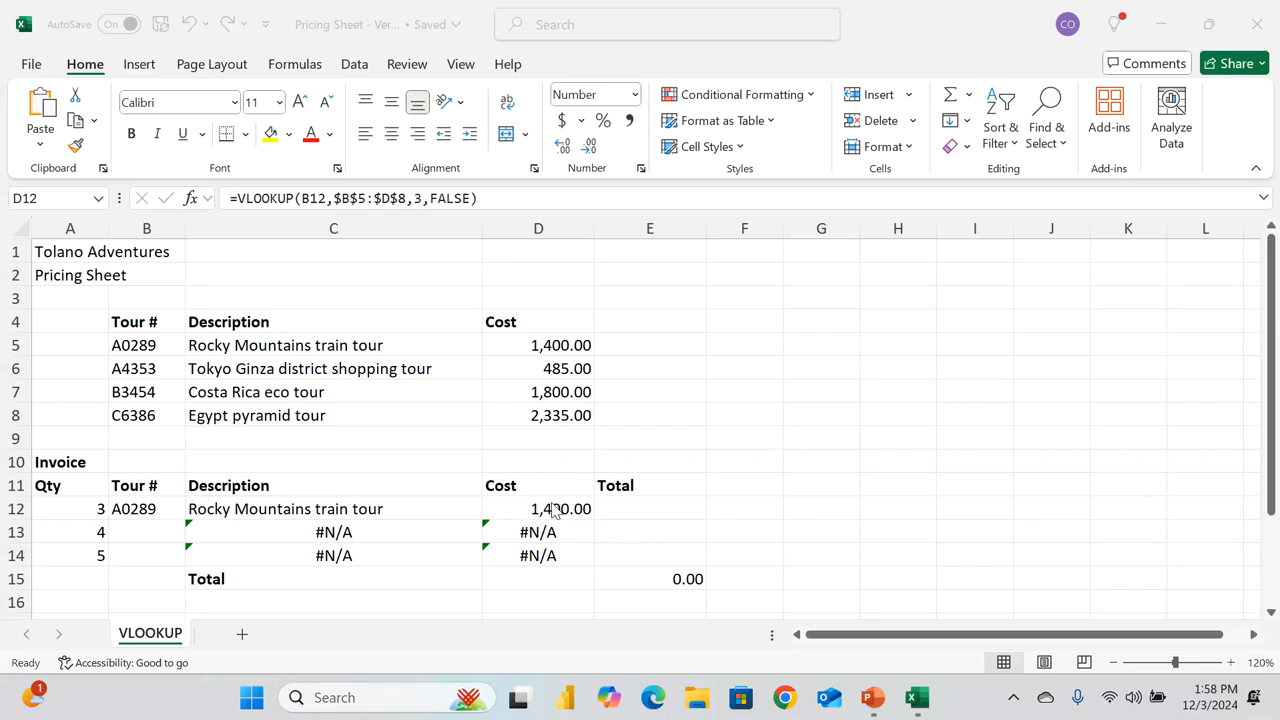
pyautogui.click(555, 510)
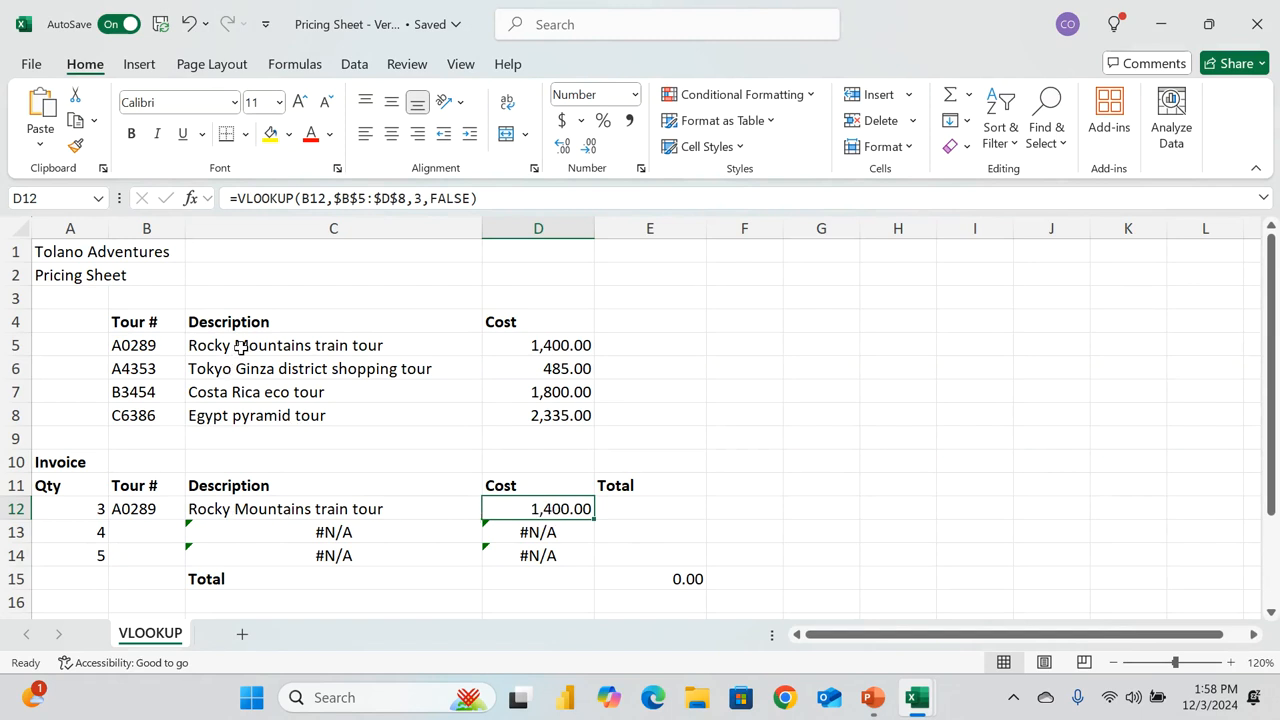
# Step: Enter tour number B3454 in the invoice's second Tour # cell, B13
pyautogui.click(165, 532)
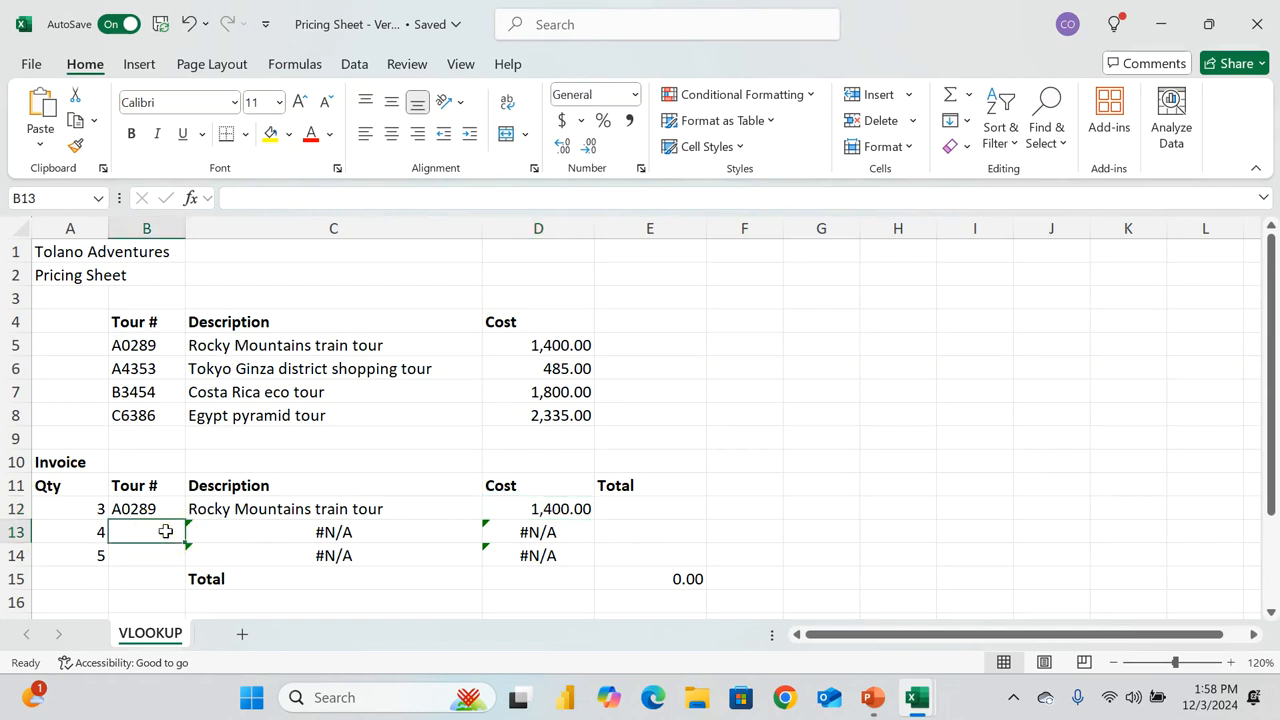
pyautogui.write('B')
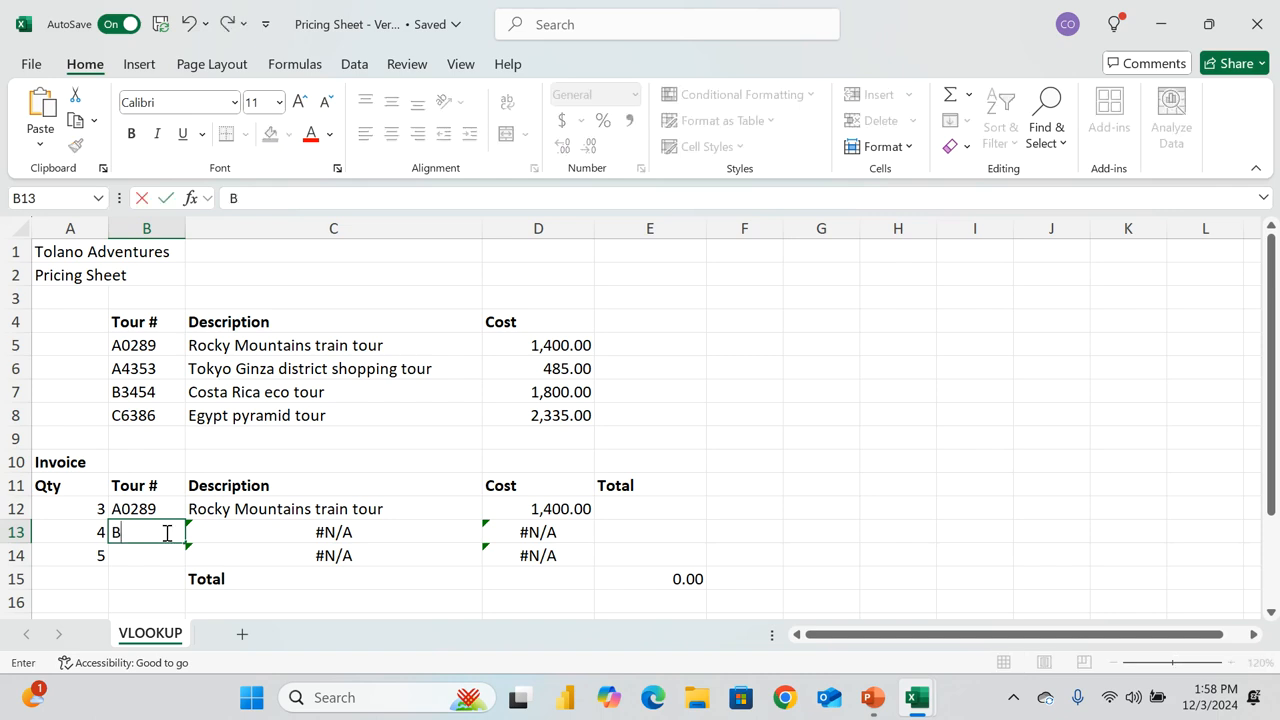
pyautogui.write('3454')
pyautogui.press('Return')
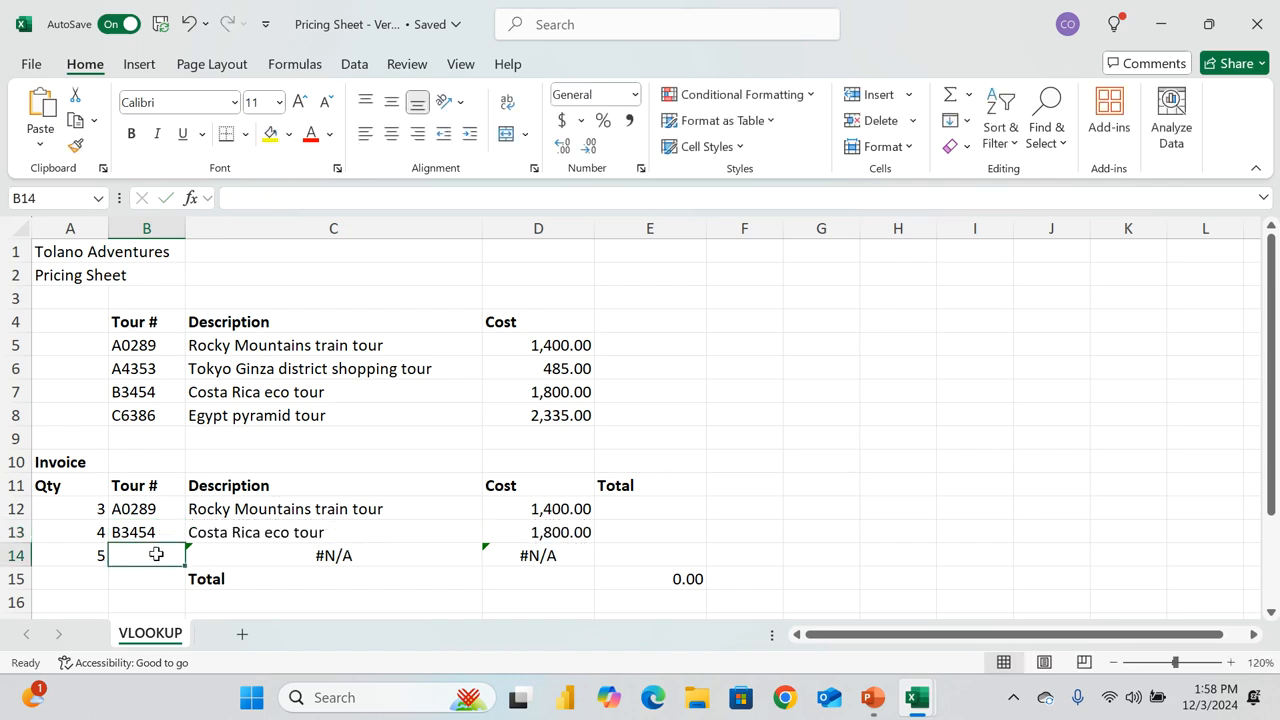
# Step: Copy tour number C6386 from the pricing table's cell B8 into the invoice's third Tour # cell, B14
pyautogui.click(121, 422)
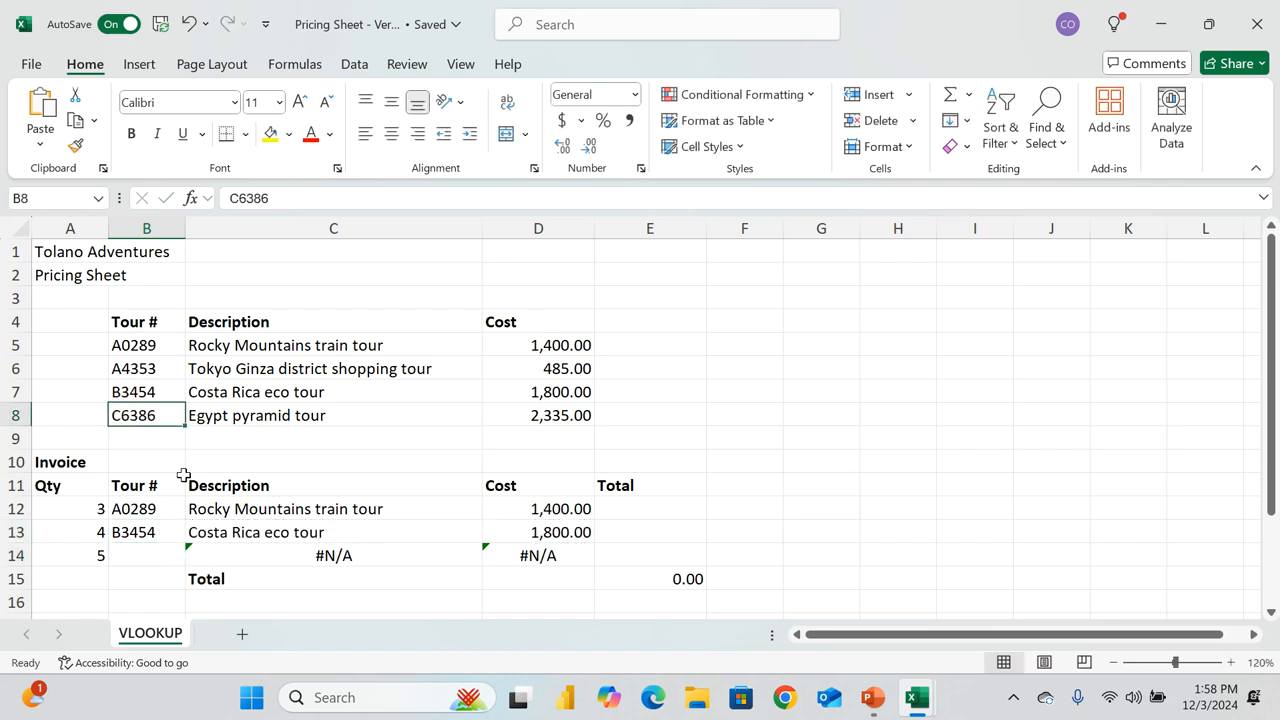
pyautogui.hotkey('ctrl', 'c')
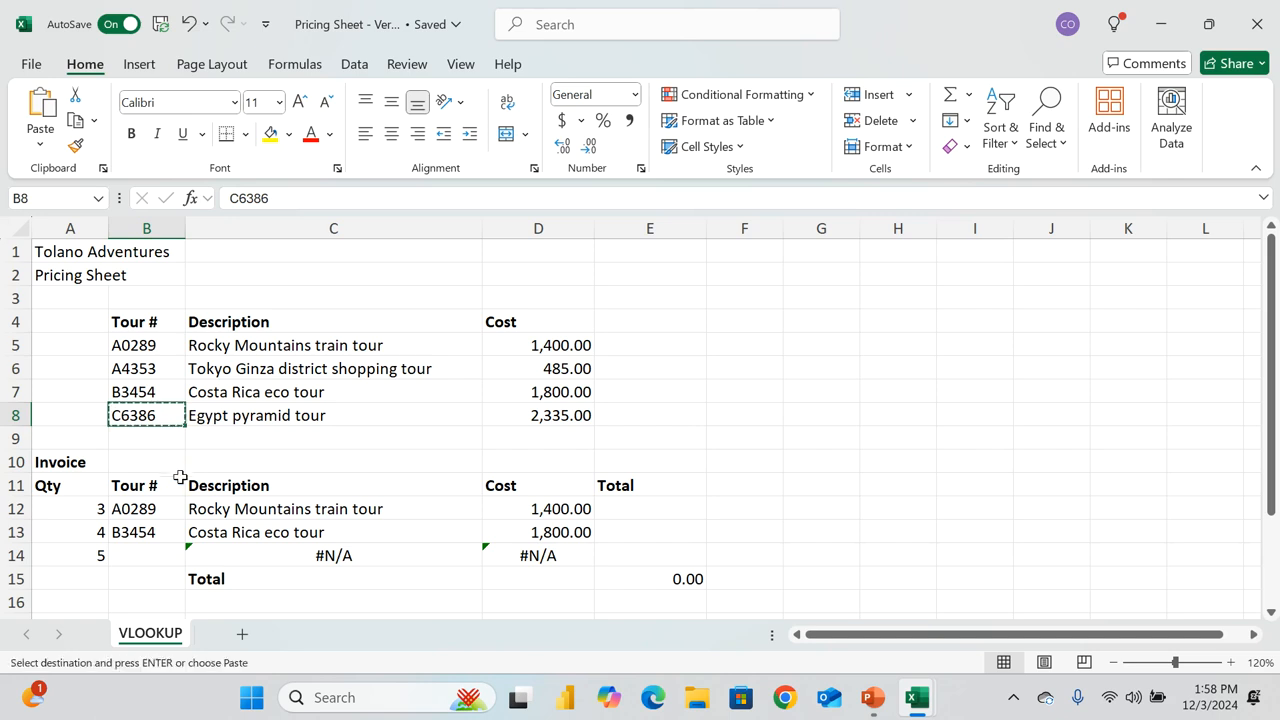
pyautogui.click(163, 555)
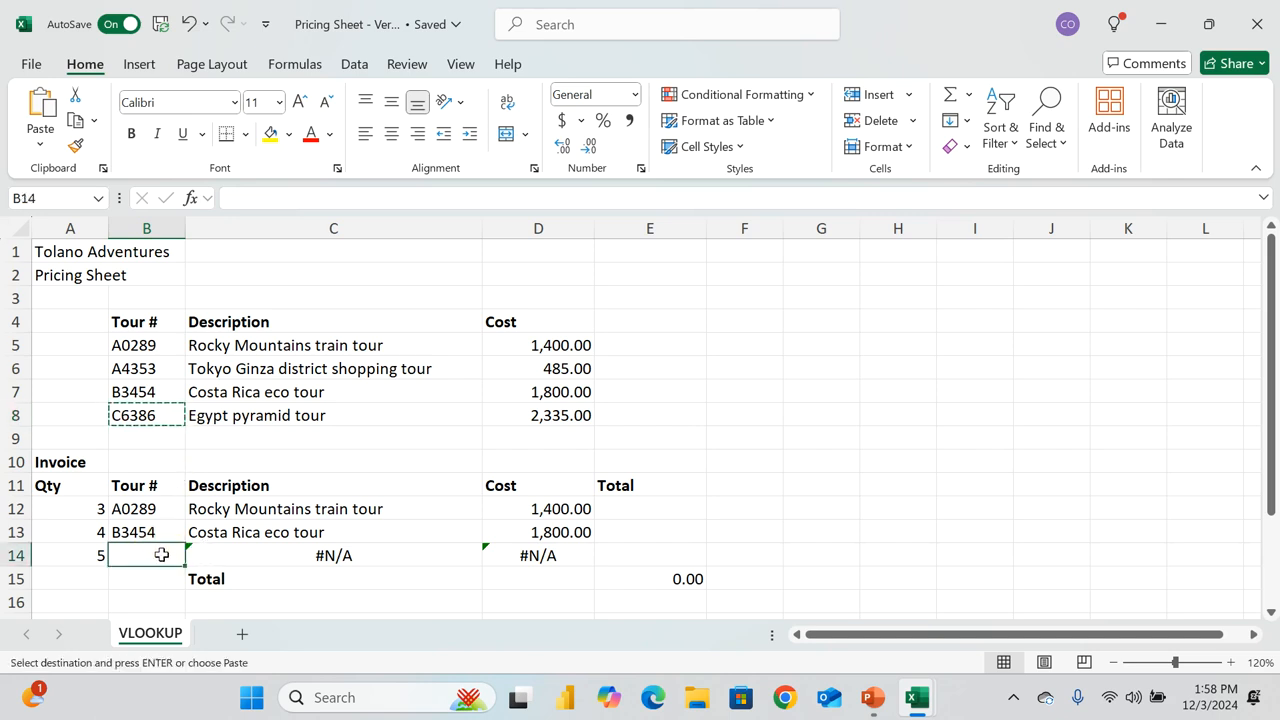
pyautogui.hotkey('ctrl', 'v')
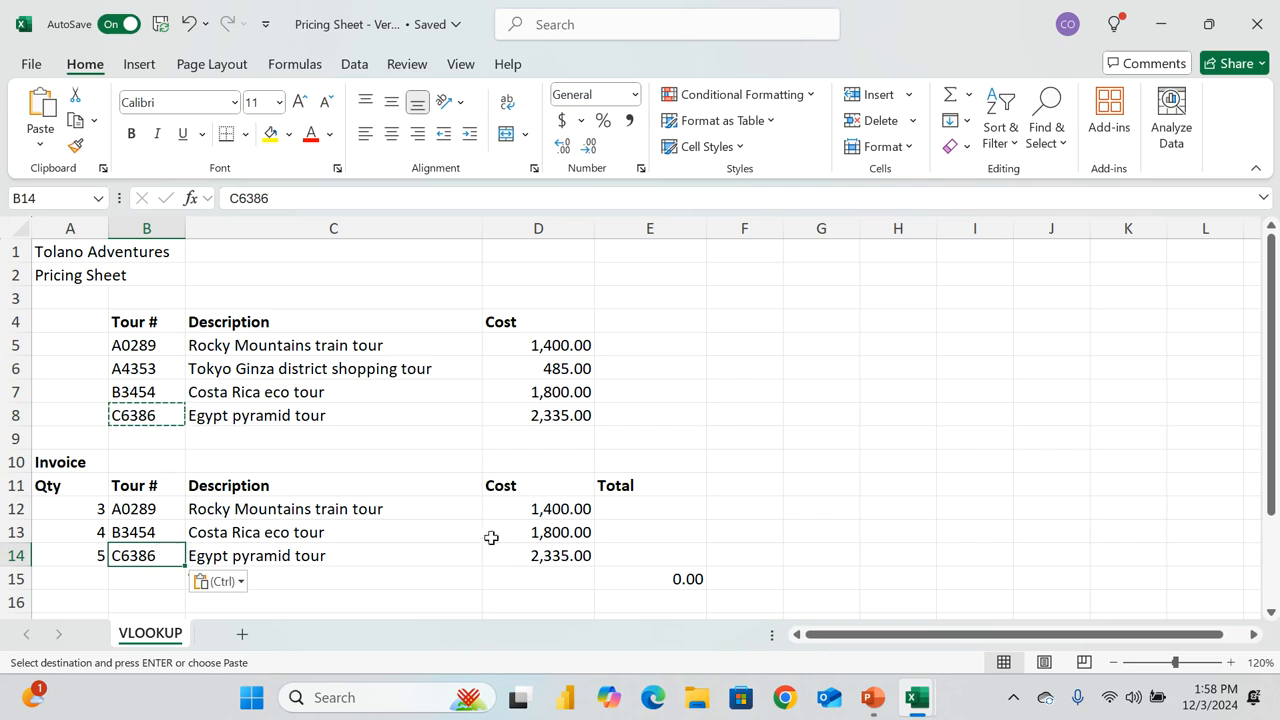
# Step: Enter the formula =A12*D12 in the invoice's Total cell E12 and fill it down through E14
pyautogui.click(611, 512)
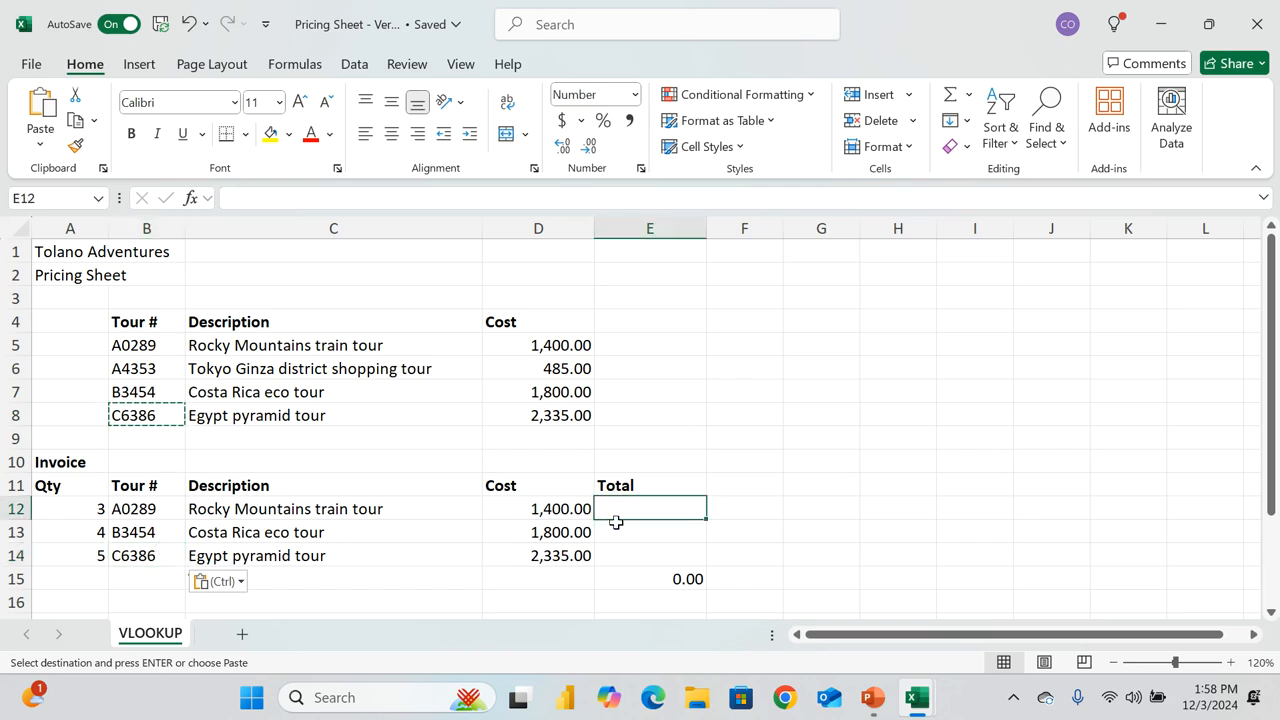
pyautogui.write('=')
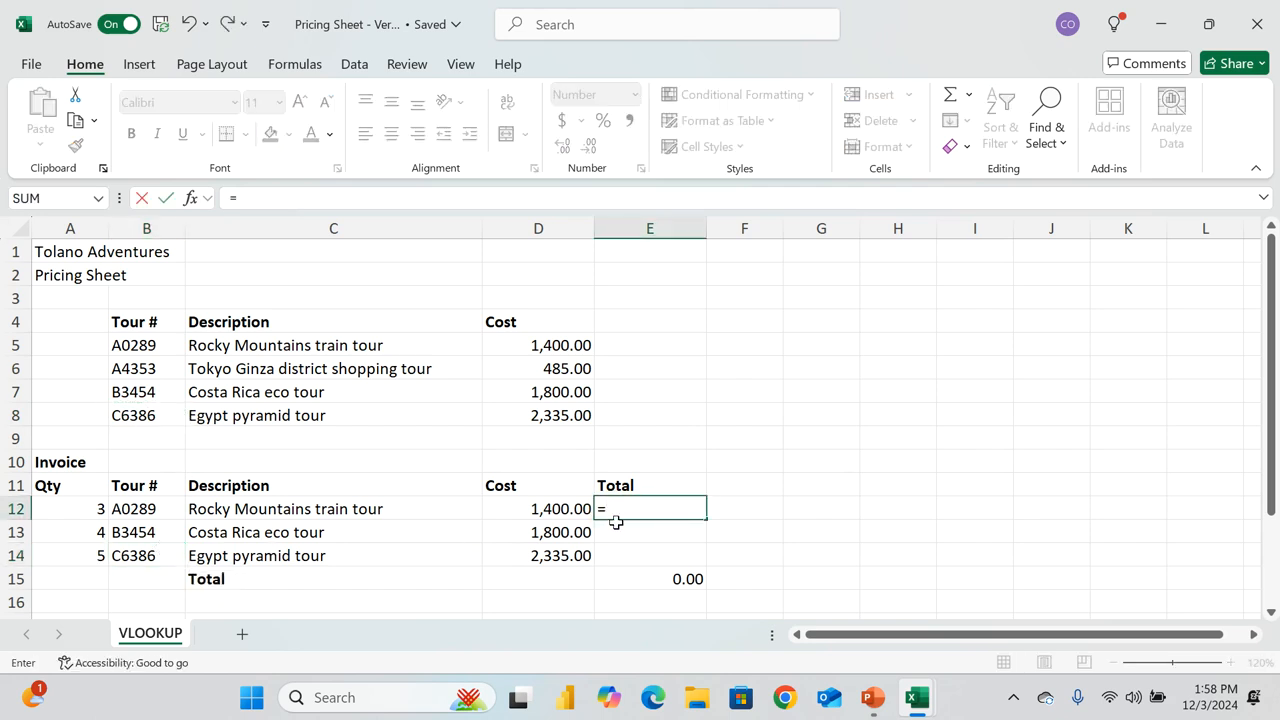
pyautogui.click(104, 508)
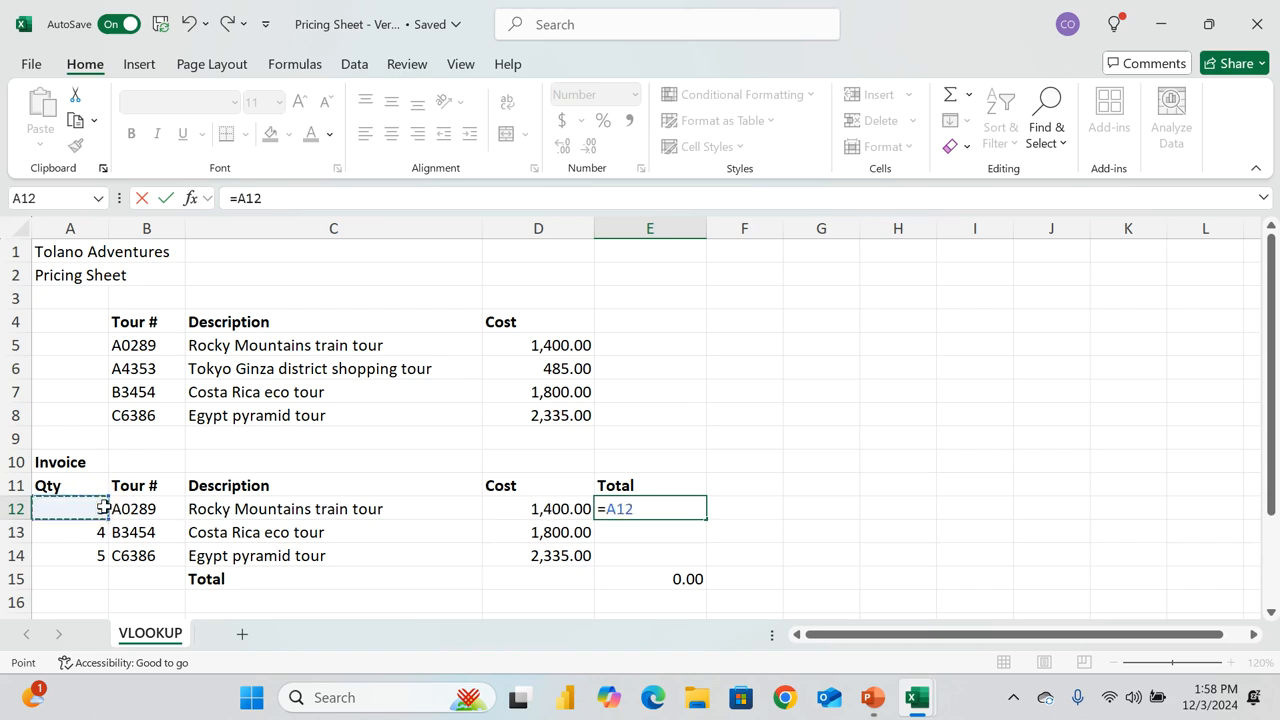
pyautogui.write('*')
pyautogui.click(563, 508)
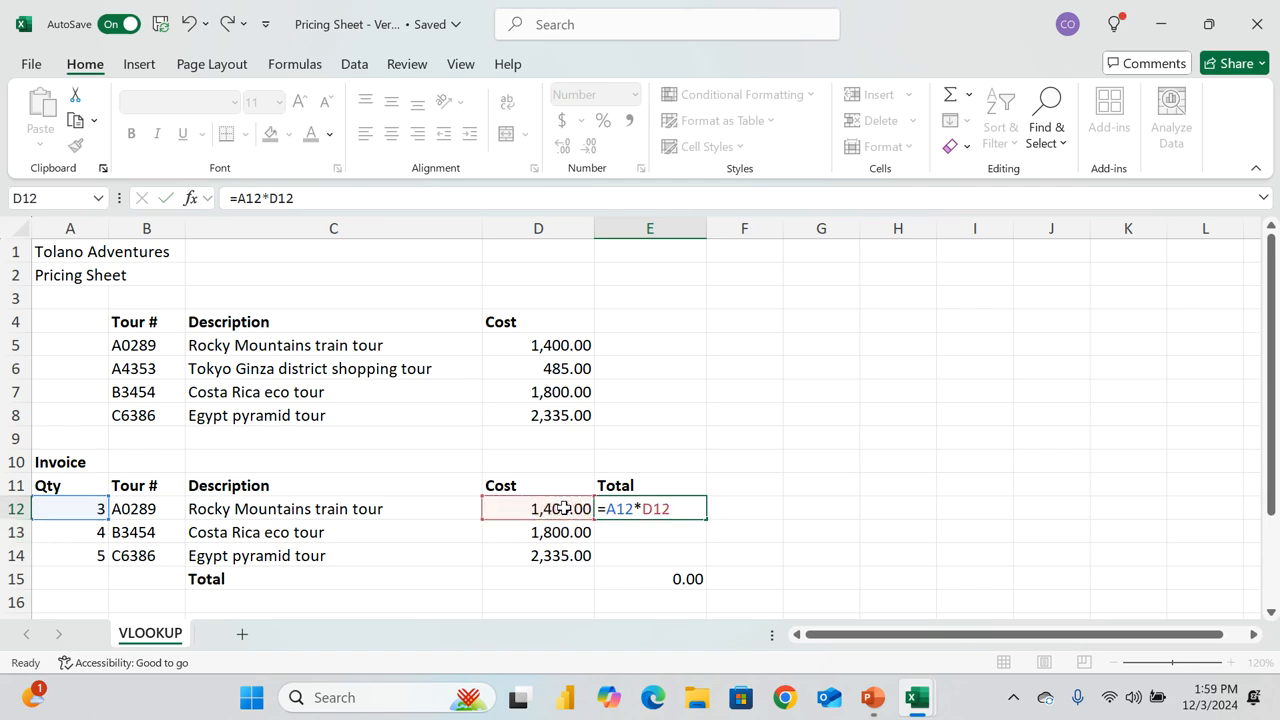
pyautogui.hotkey('ctrl', 'Return')
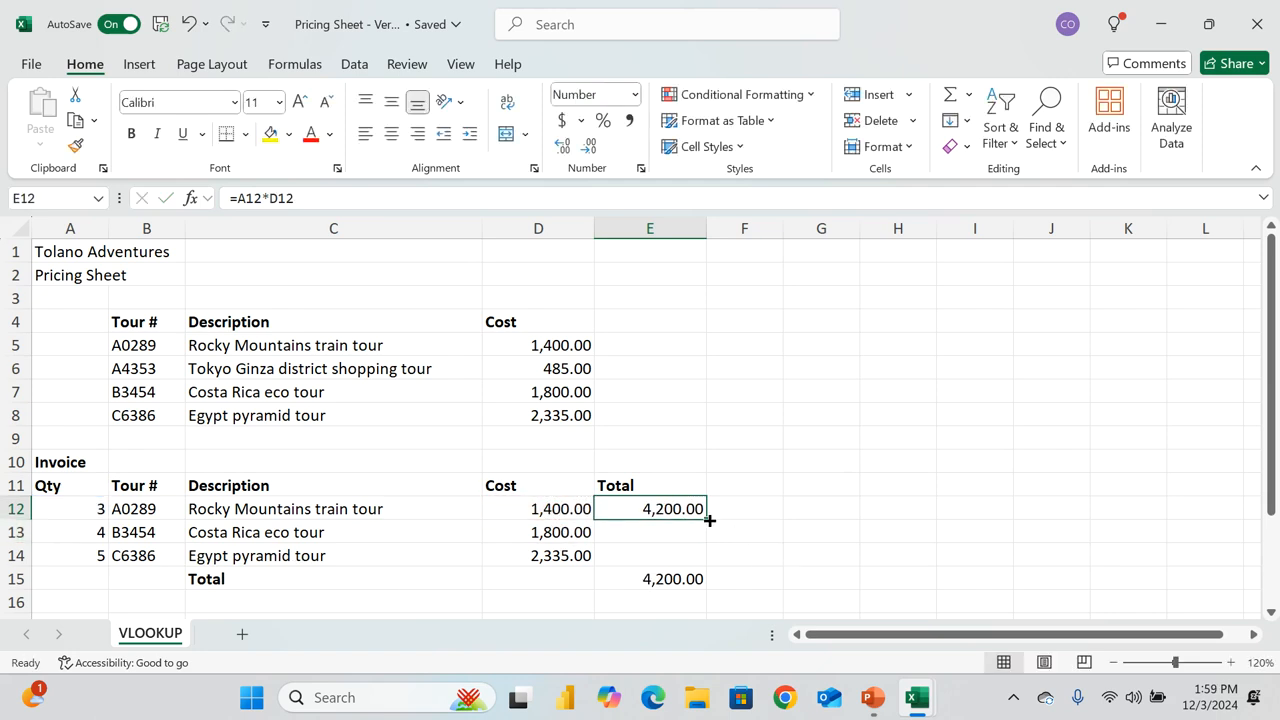
pyautogui.moveTo(709, 520); pyautogui.dragTo(709, 563)
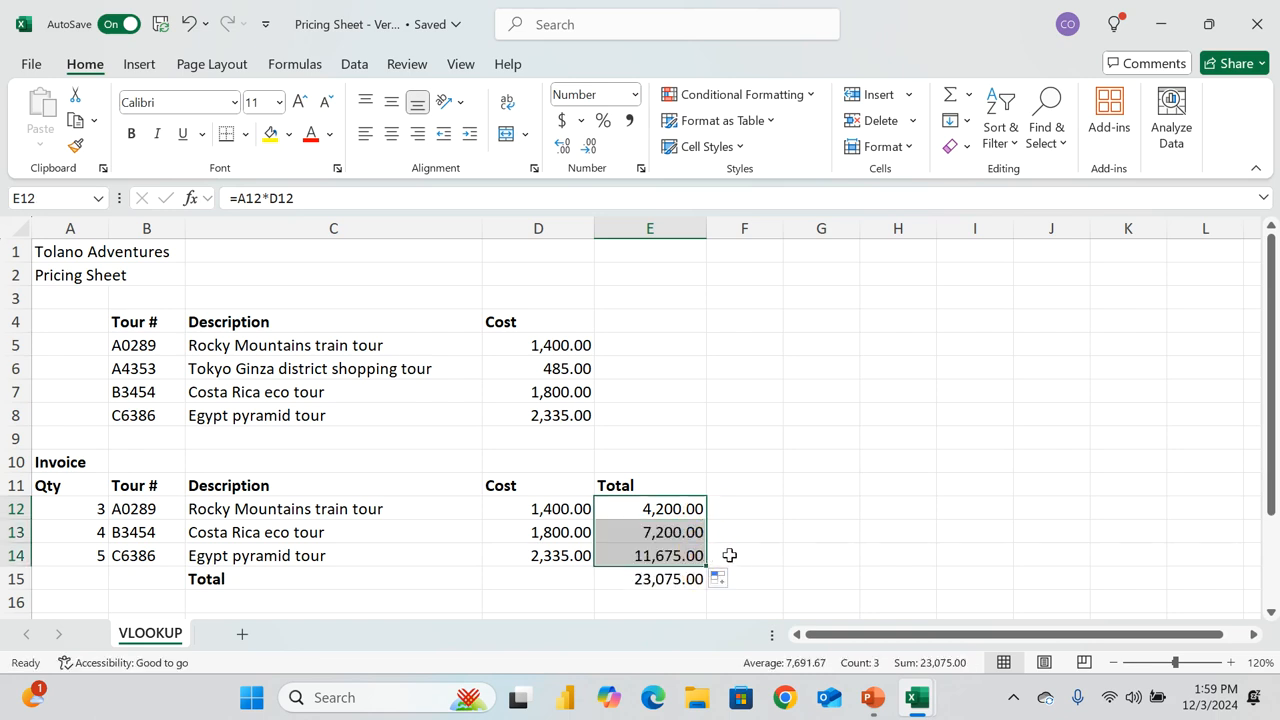
# Step: Review the SUM in E15 and compare the invoice's tour numbers in B12:B14 with the VLOOKUP descriptions in C12:C14
pyautogui.scroll(-1, 730, 560)
pyautogui.click(675, 510)
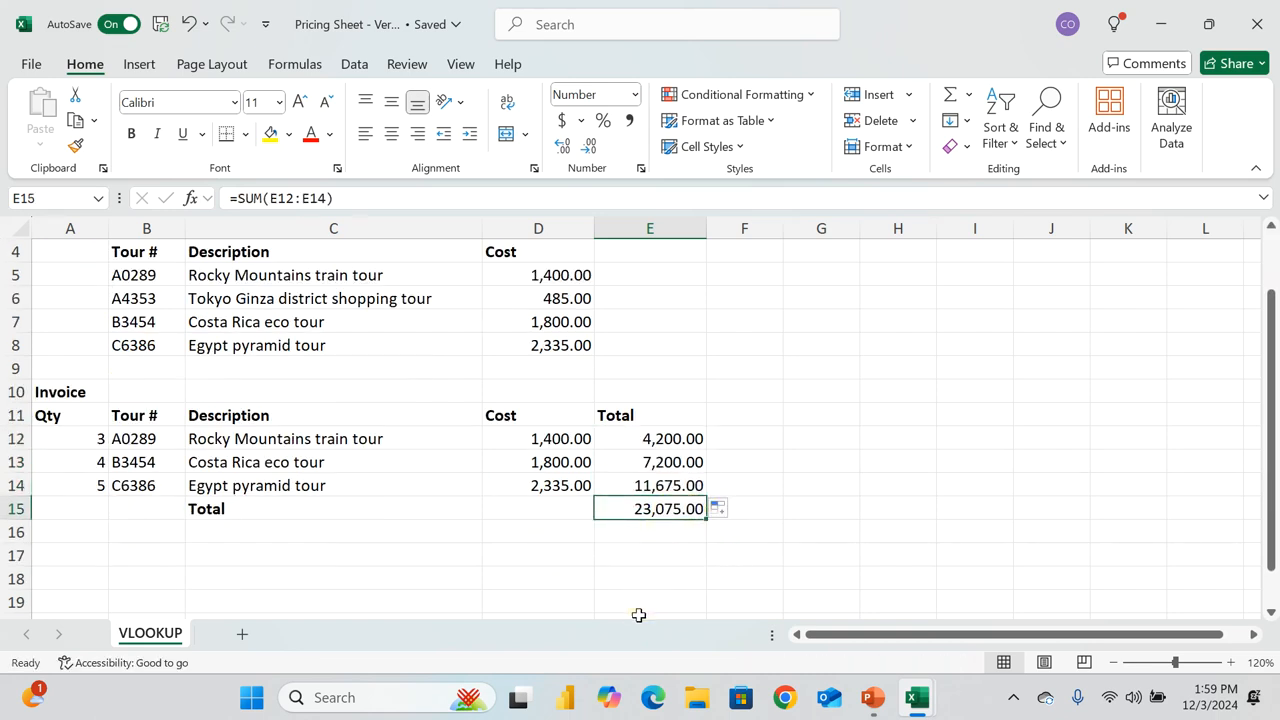
pyautogui.scroll(1, 496, 486)
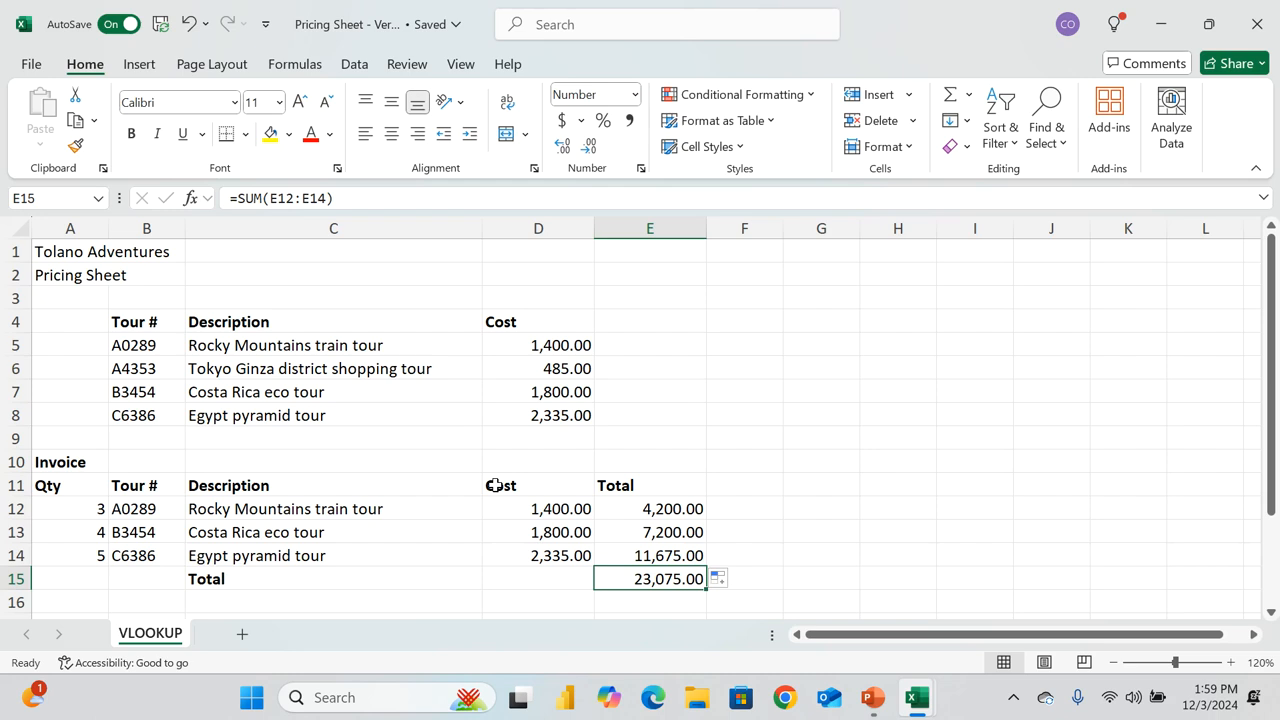
pyautogui.click(155, 508)
pyautogui.click(257, 507)
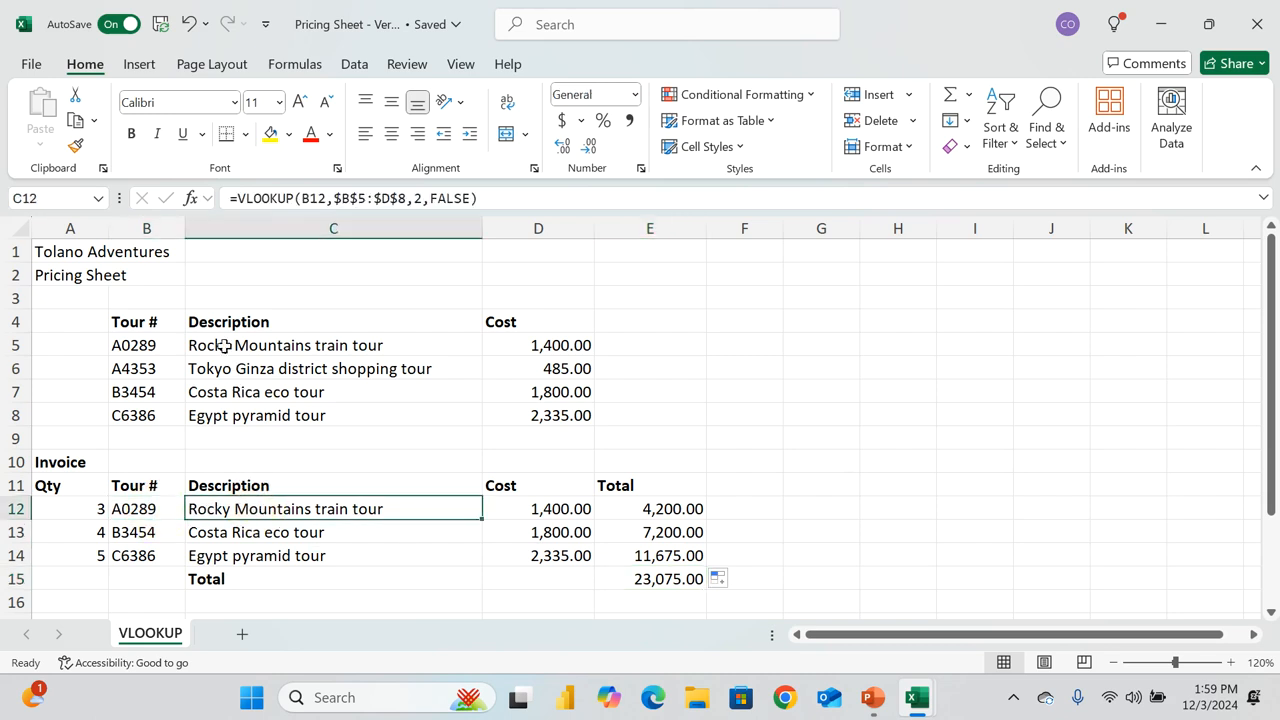
pyautogui.click(138, 512)
pyautogui.click(293, 518)
pyautogui.click(145, 509)
pyautogui.click(149, 531)
pyautogui.click(143, 556)
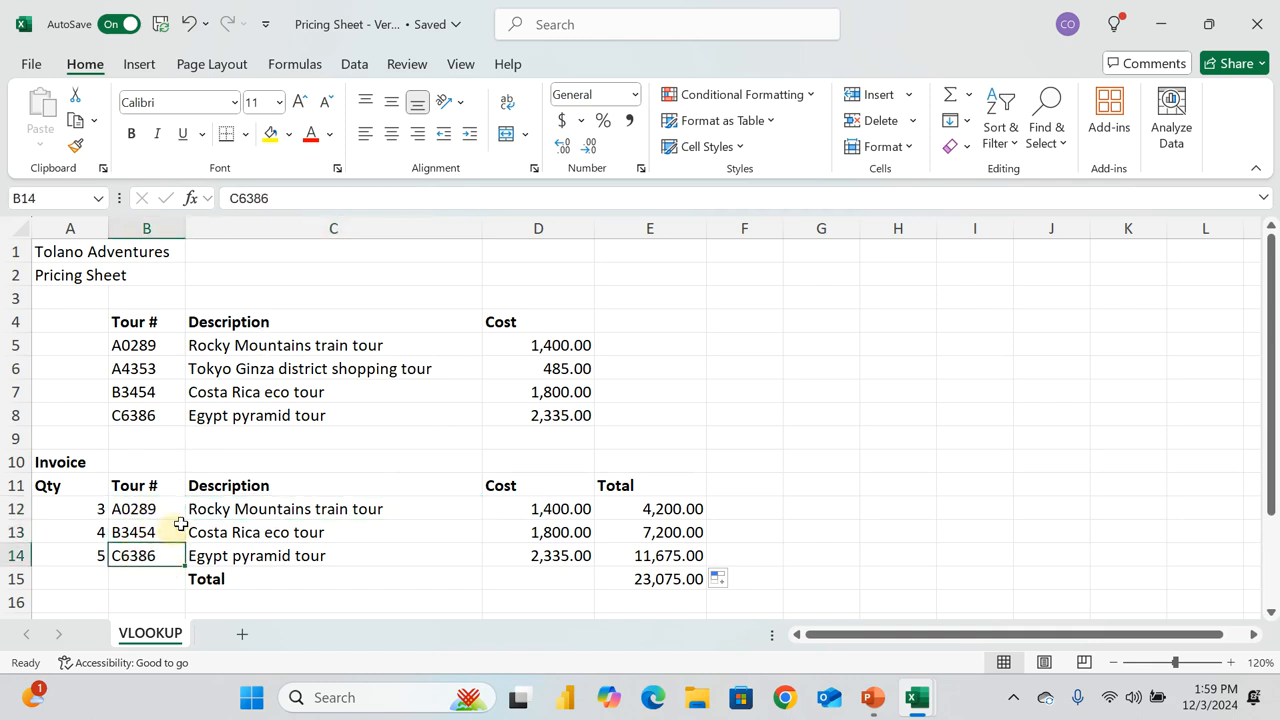
pyautogui.click(253, 533)
pyautogui.click(252, 556)
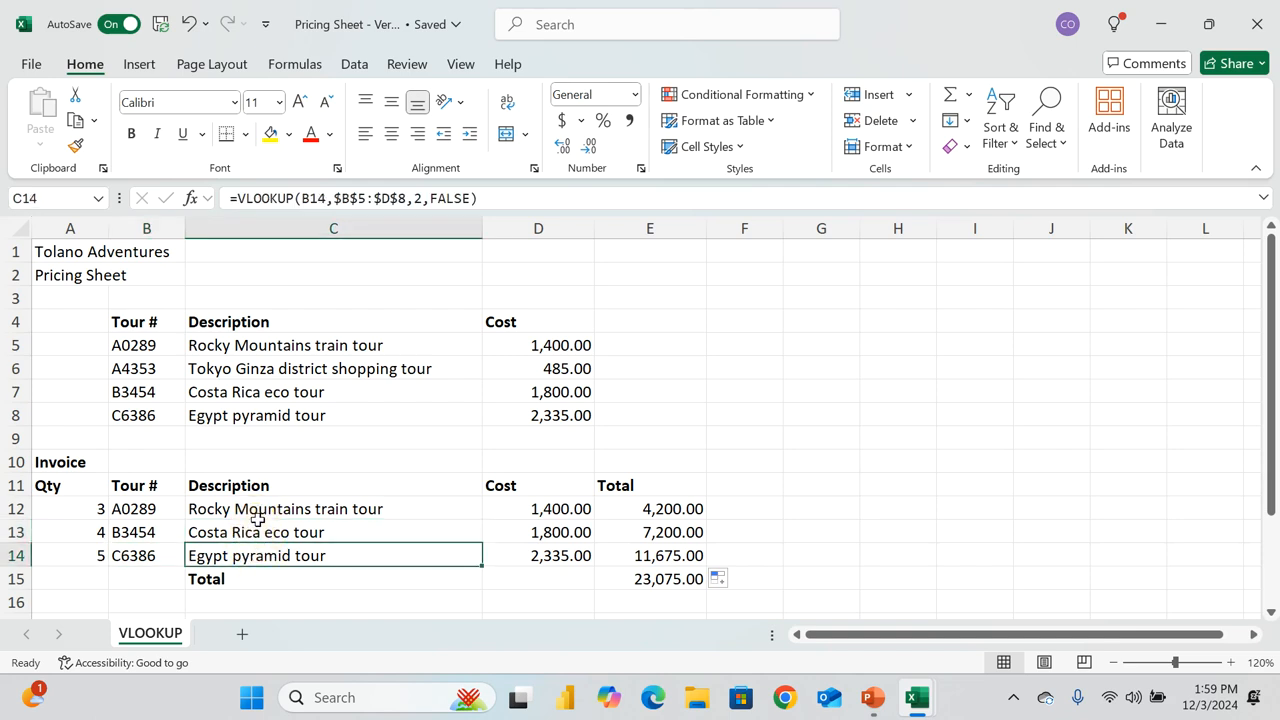
pyautogui.click(257, 516)
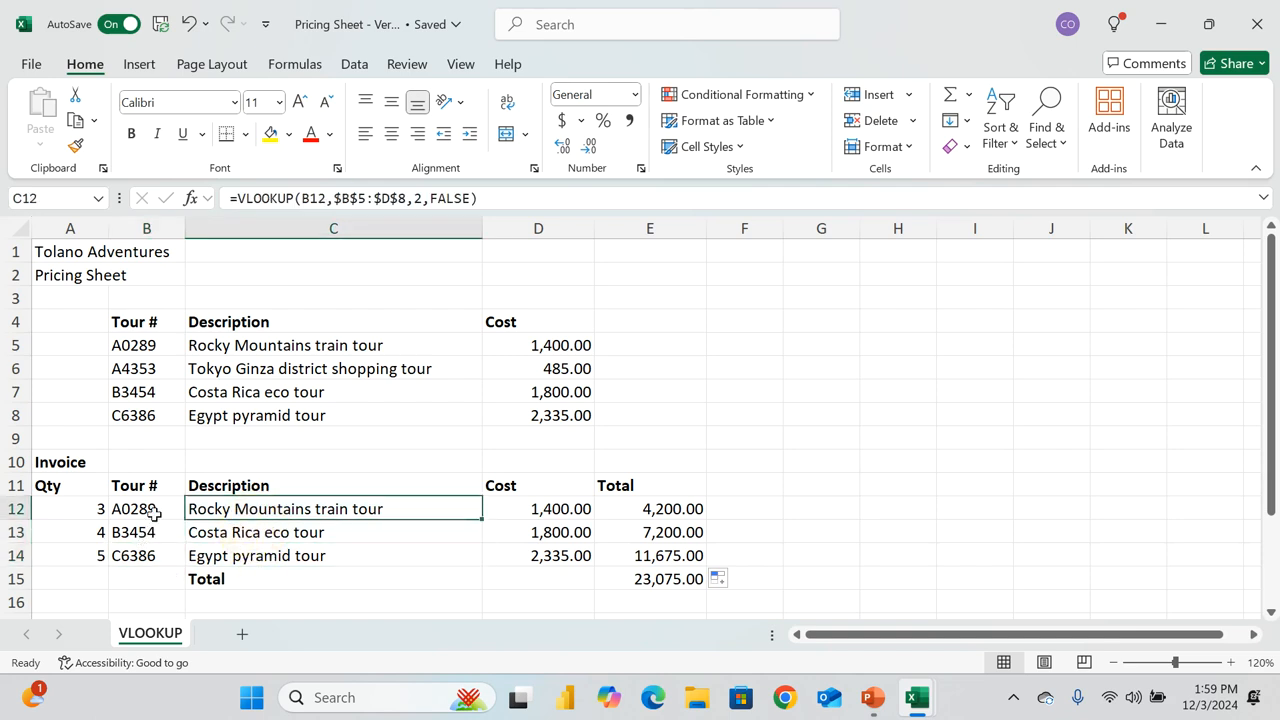
pyautogui.click(150, 558)
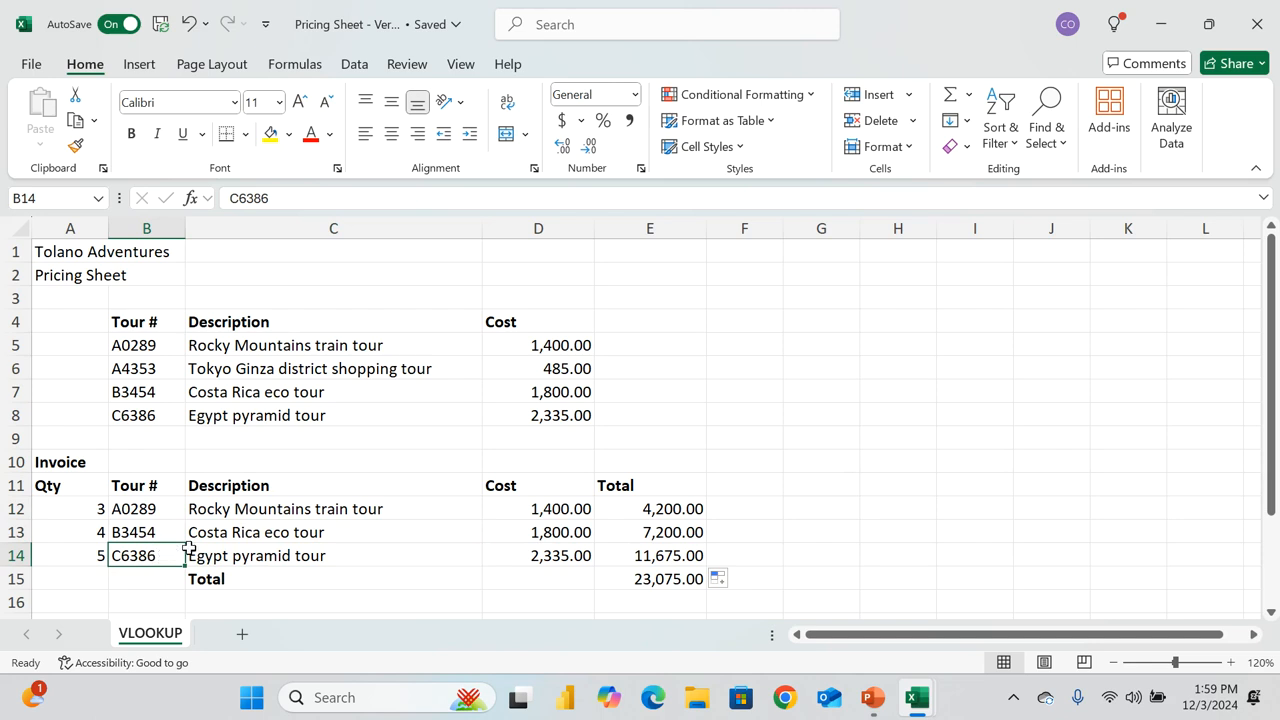
# Step: Change the range_lookup argument of the VLOOKUP description formula in C14 to TRUE for an approximate match
pyautogui.click(229, 555)
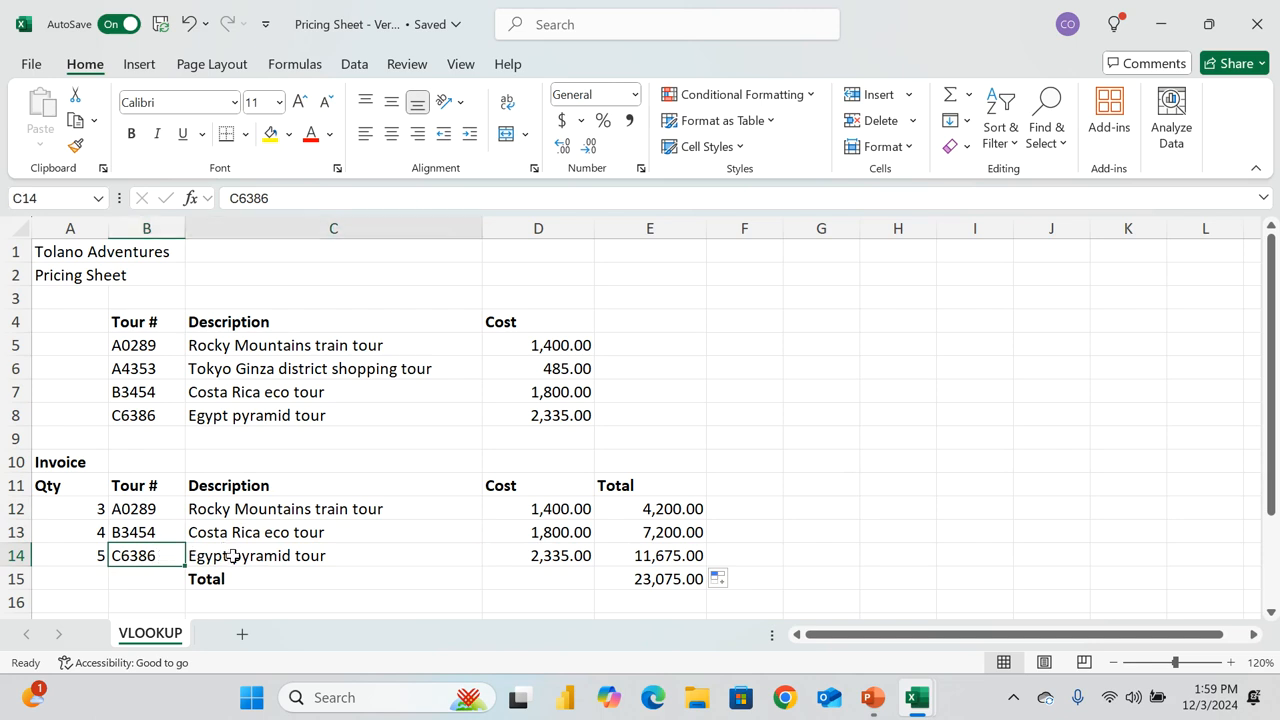
pyautogui.doubleClick(445, 197)
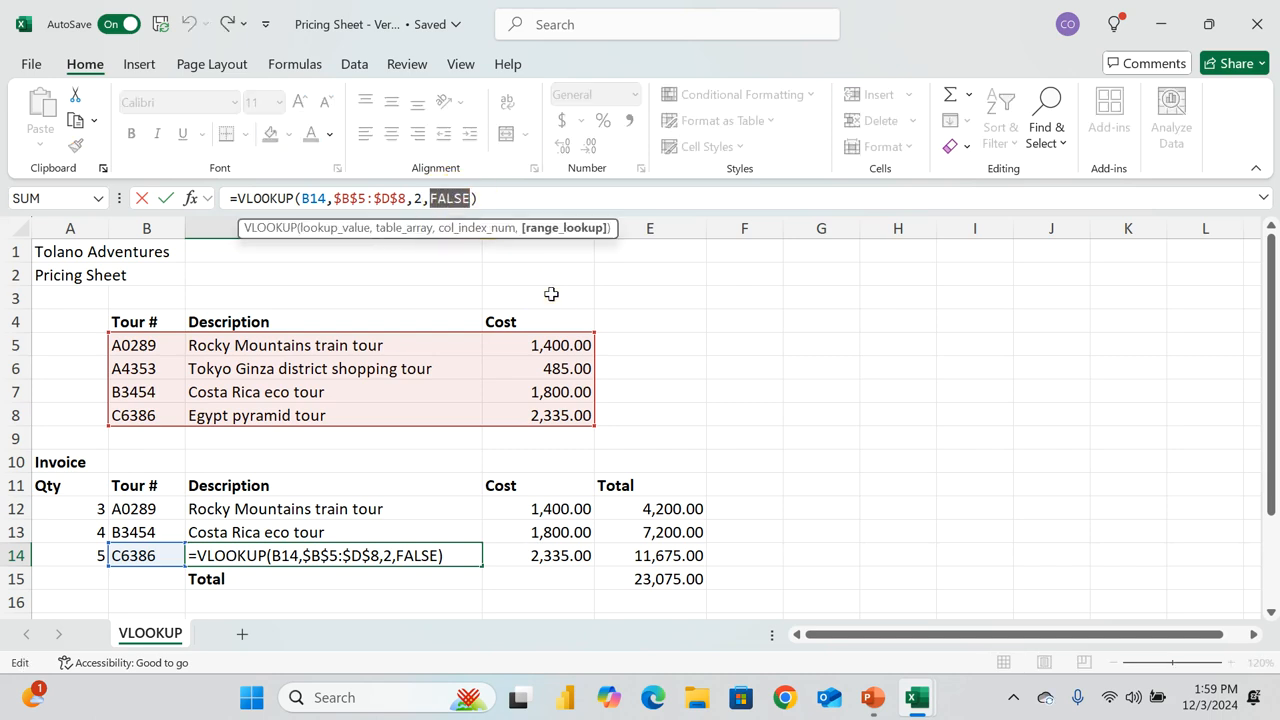
pyautogui.write('TRUE')
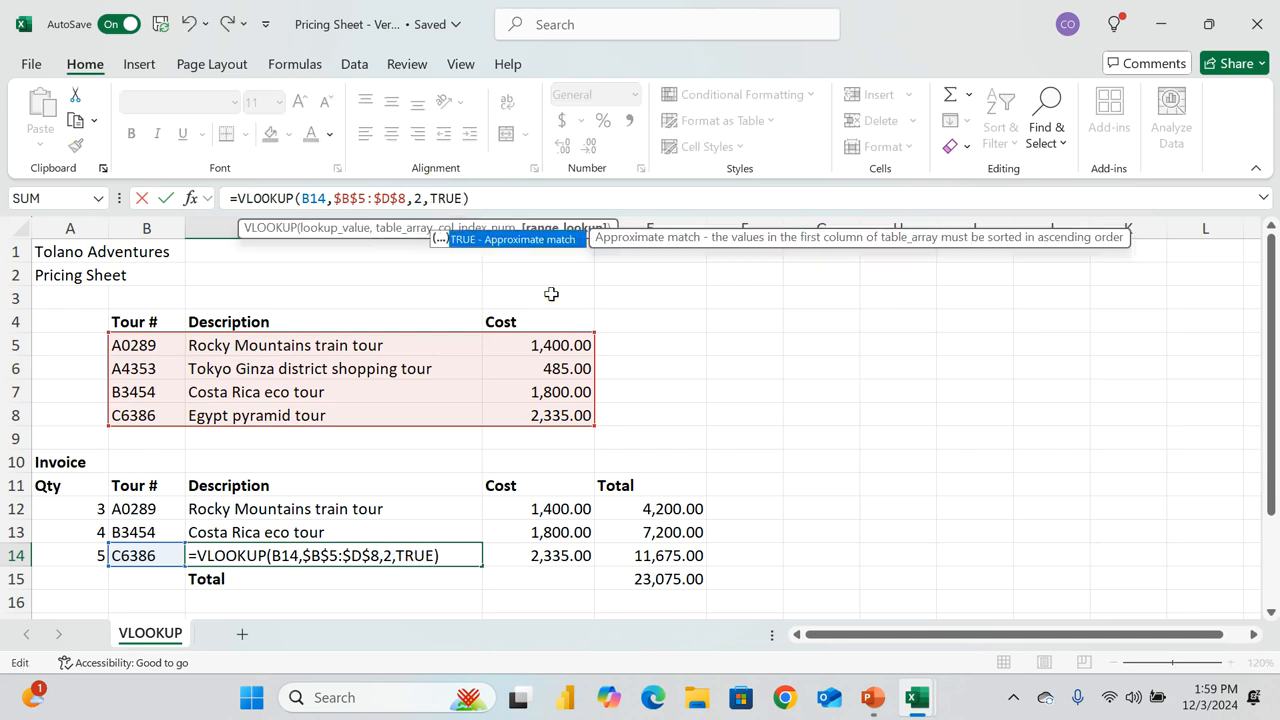
pyautogui.click(533, 243)
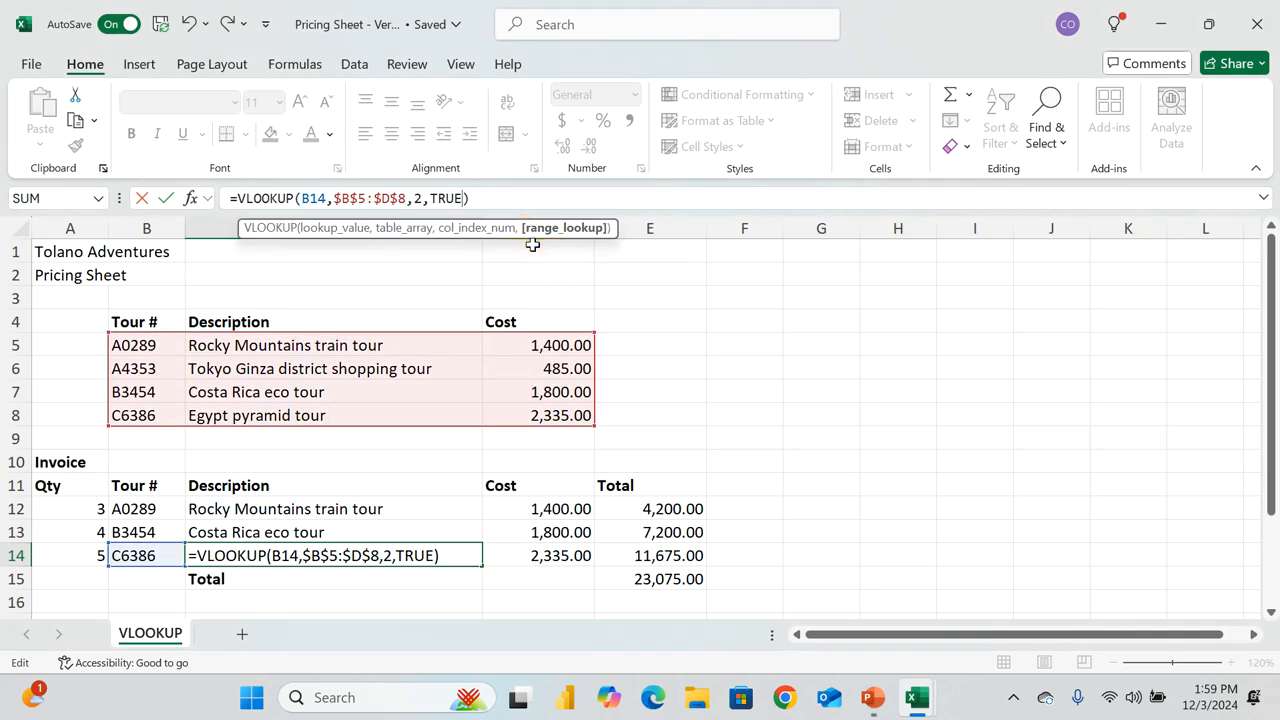
pyautogui.press('Return')
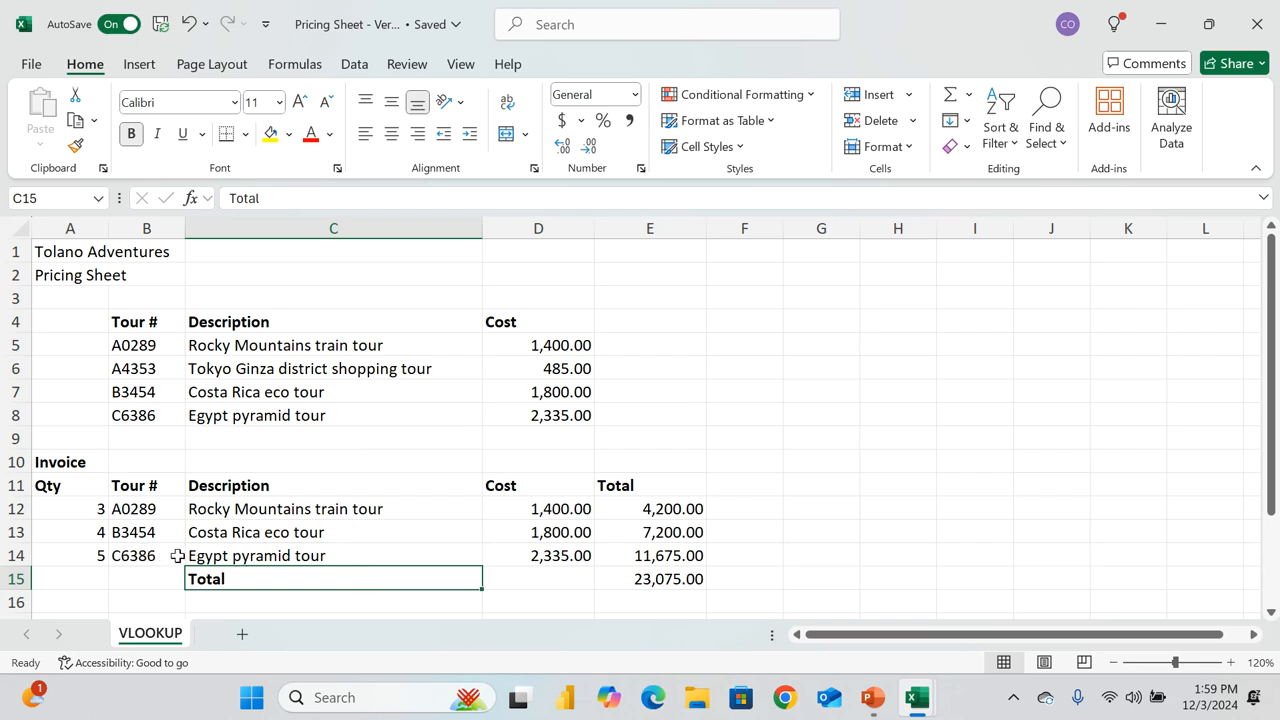
# Step: Change the range_lookup argument of the VLOOKUP cost formula in D14 to TRUE
pyautogui.click(538, 557)
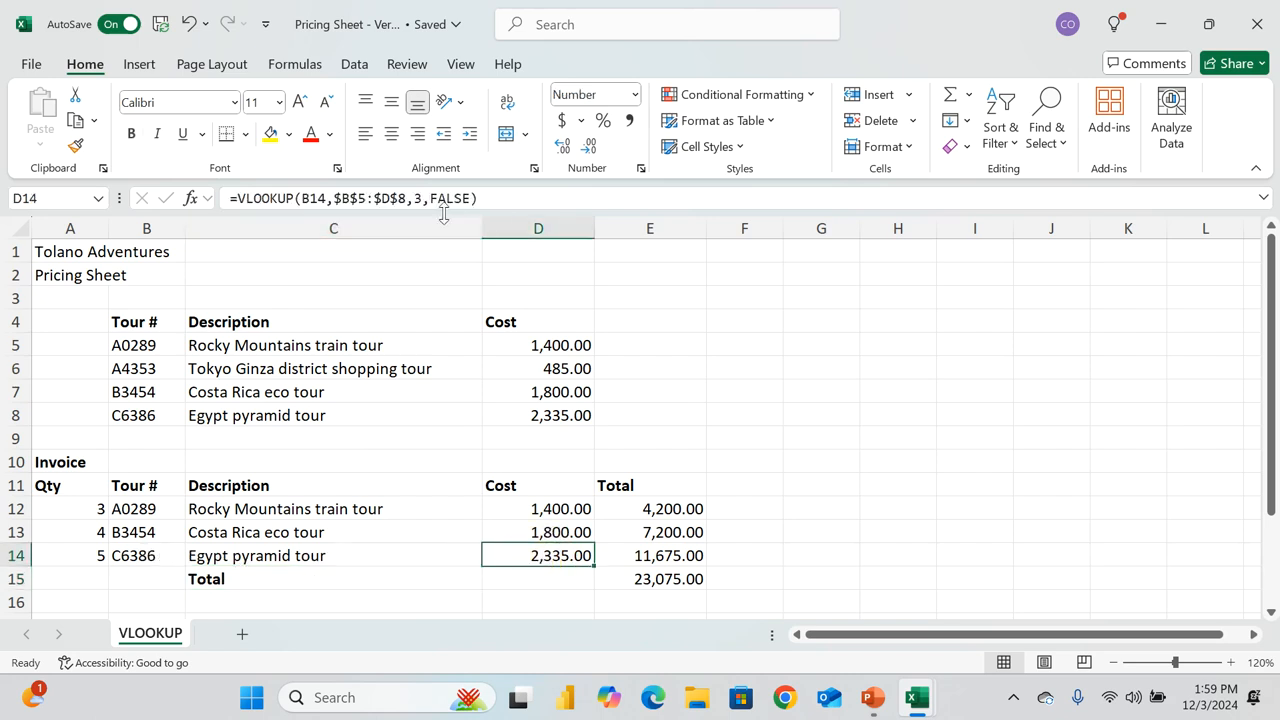
pyautogui.moveTo(432, 198); pyautogui.dragTo(470, 198)
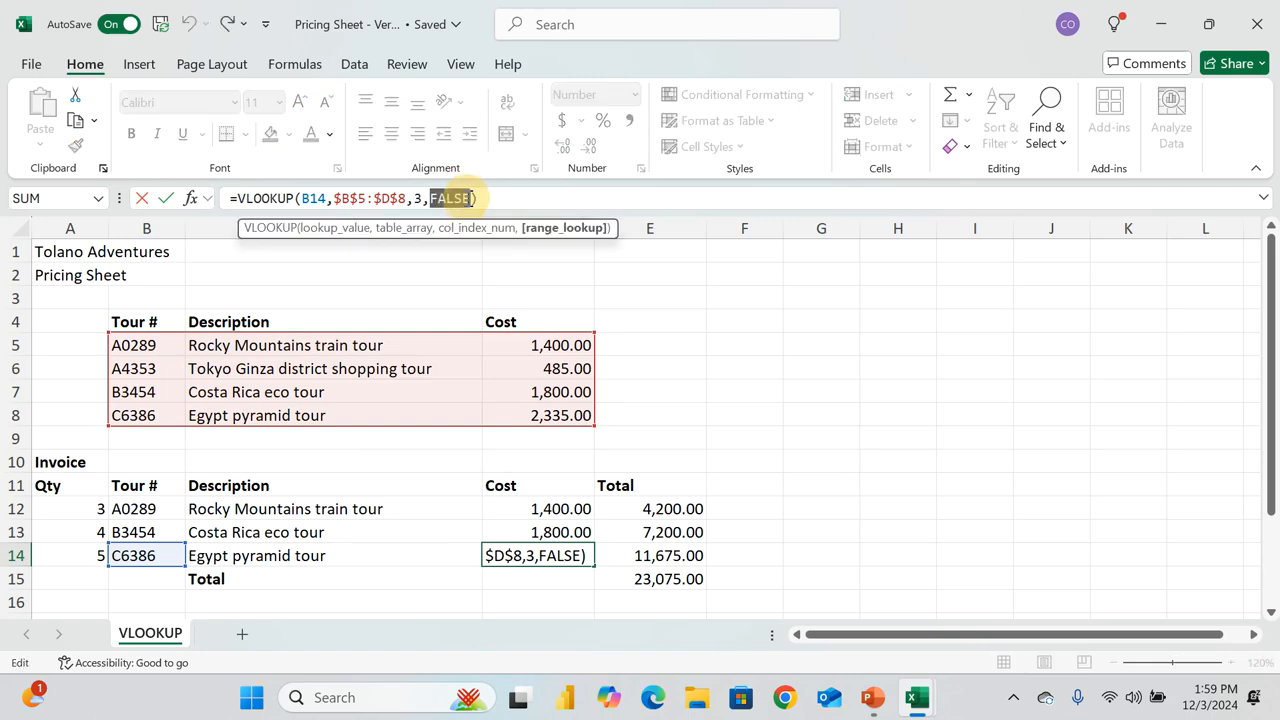
pyautogui.write('TRUE')
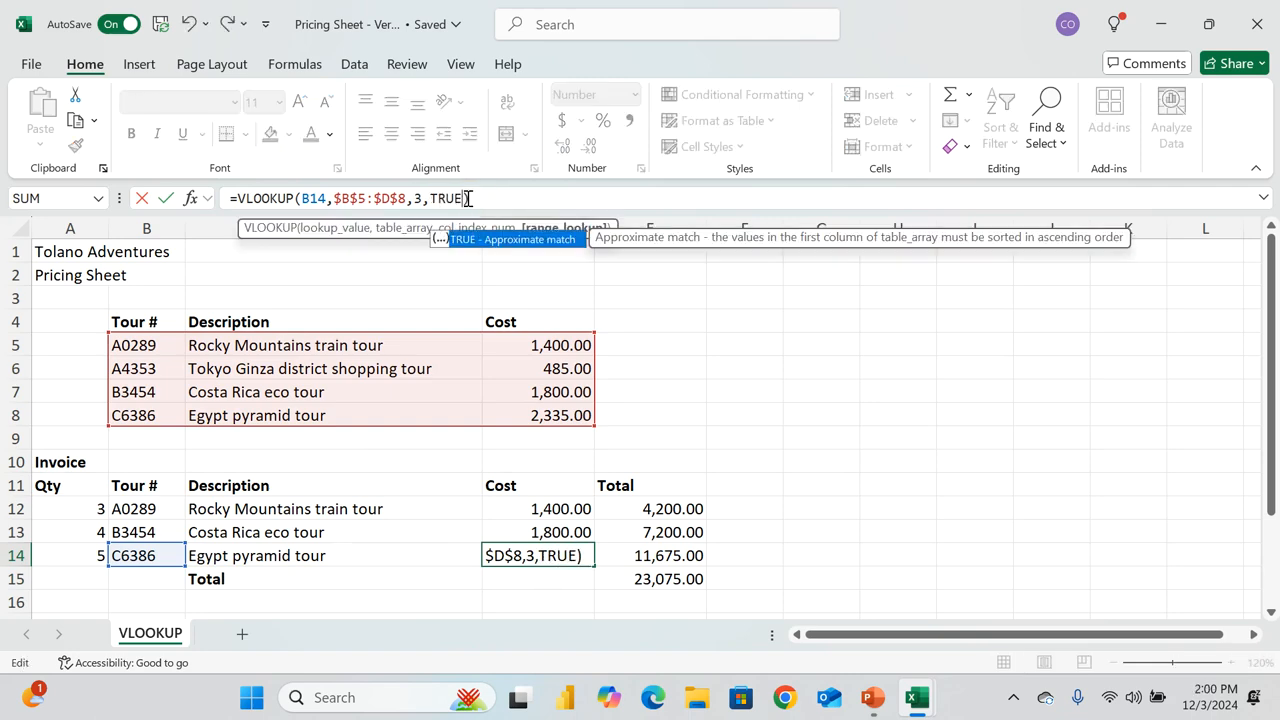
pyautogui.press('Return')
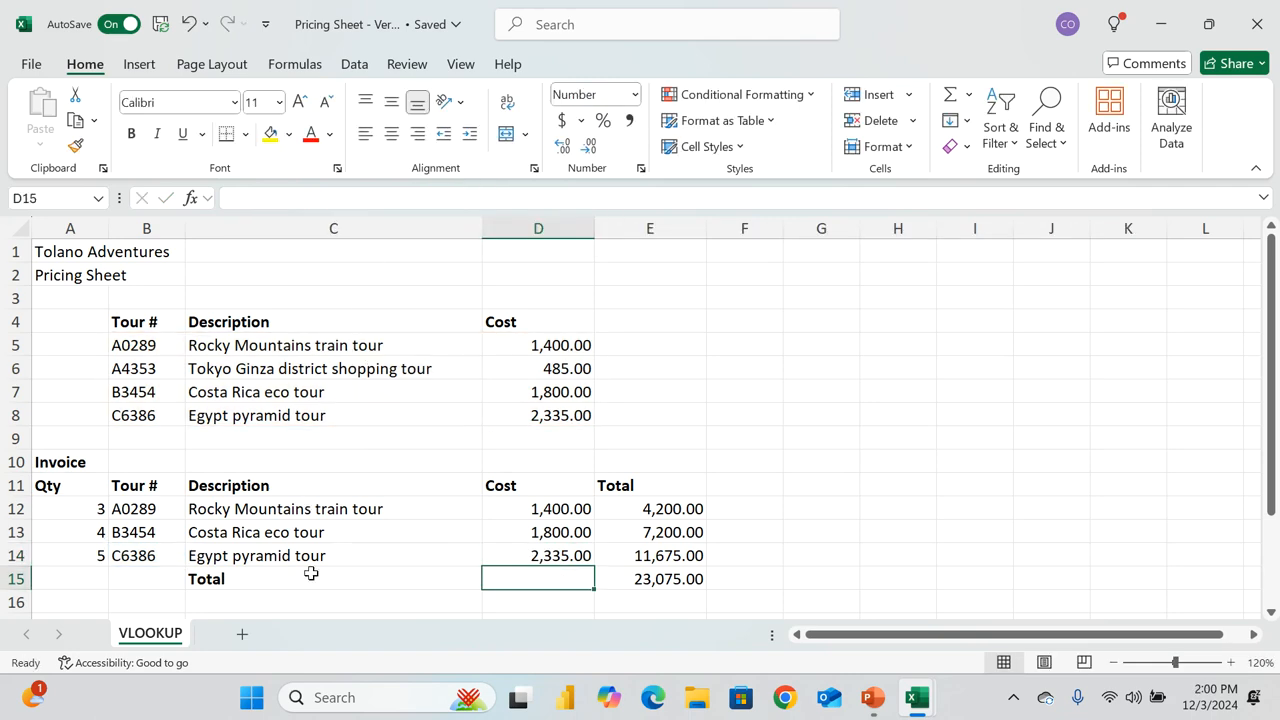
# Step: Replace the tour number in B14 with A0354, which is not in the pricing table, and examine the approximate match
pyautogui.click(145, 556)
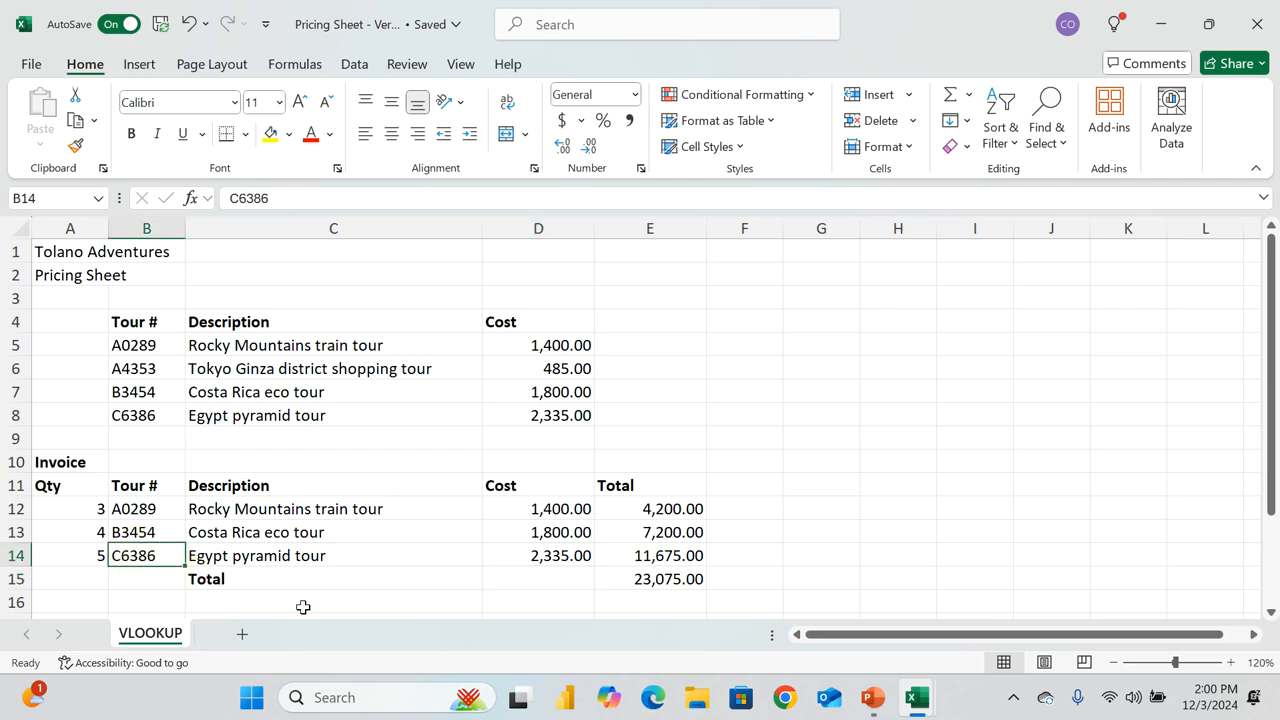
pyautogui.write('A')
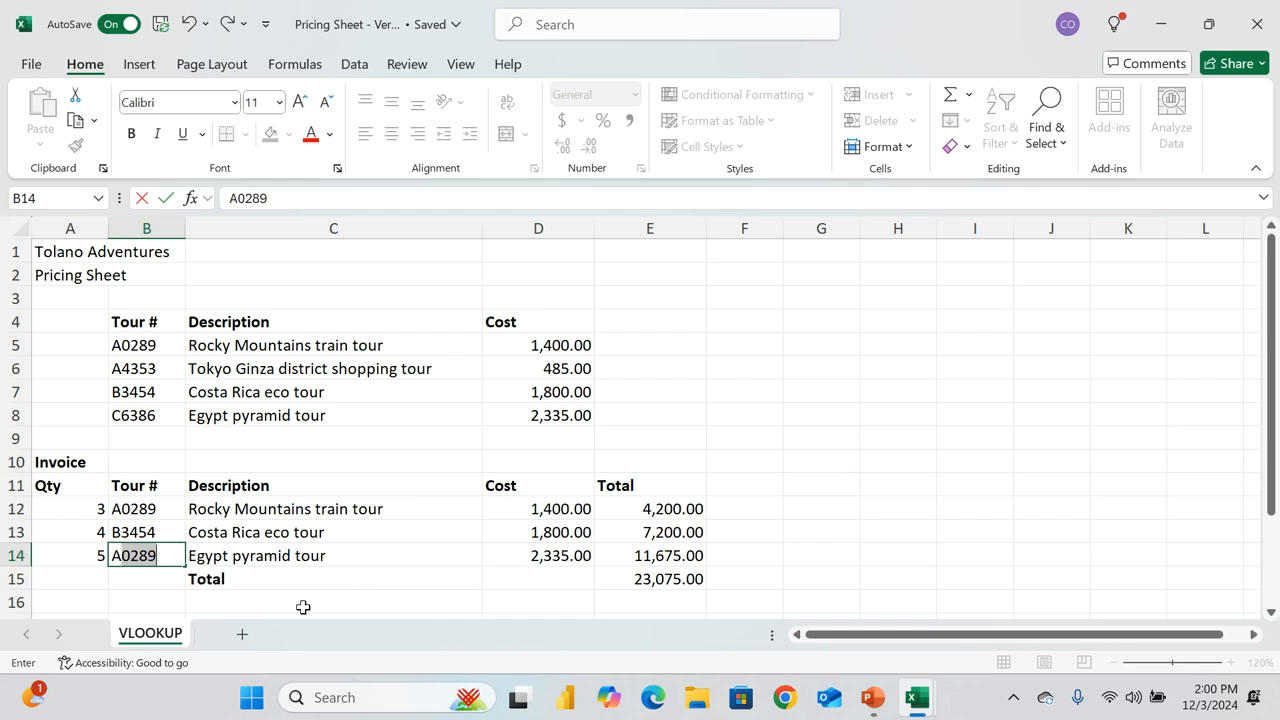
pyautogui.write('03')
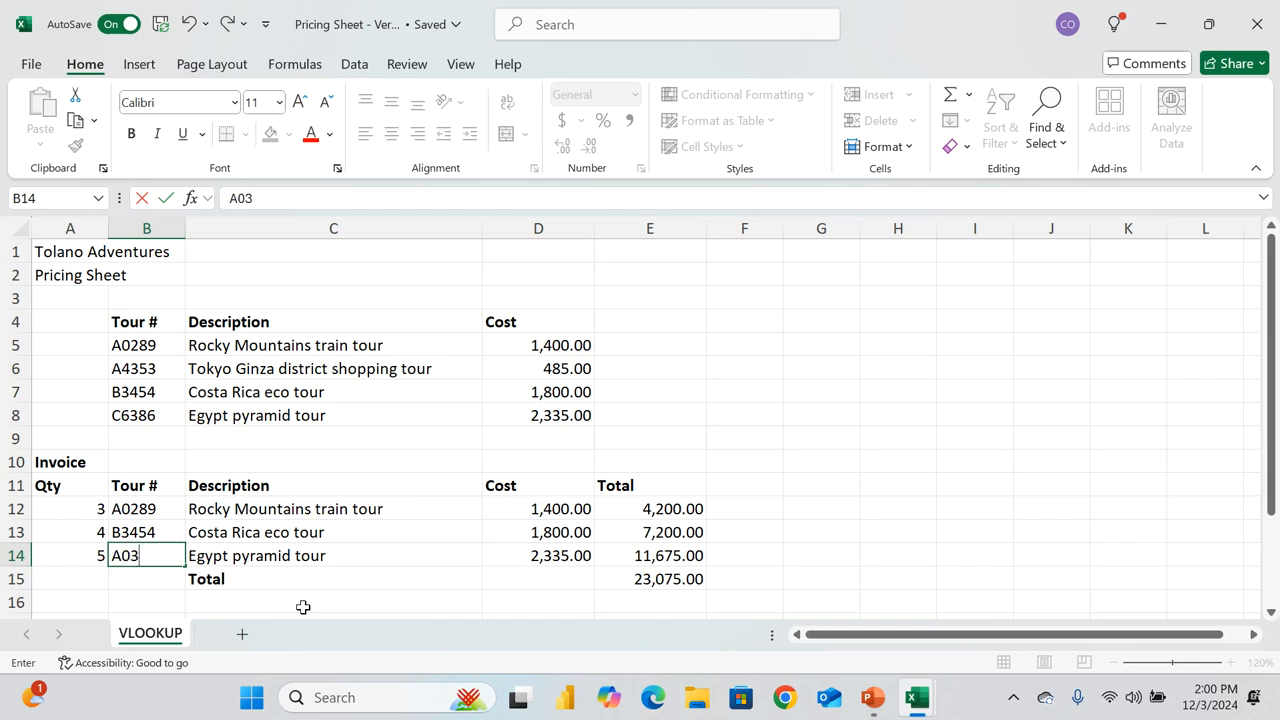
pyautogui.write('54')
pyautogui.press('Return')
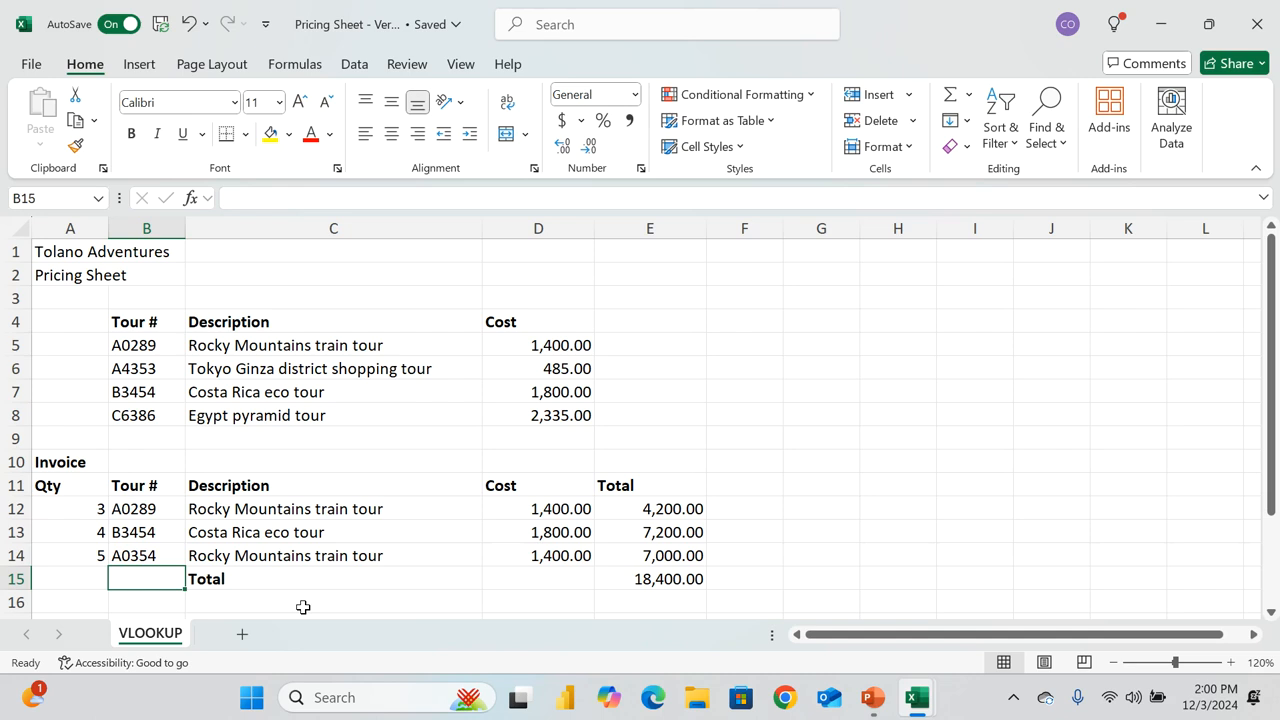
pyautogui.click(137, 561)
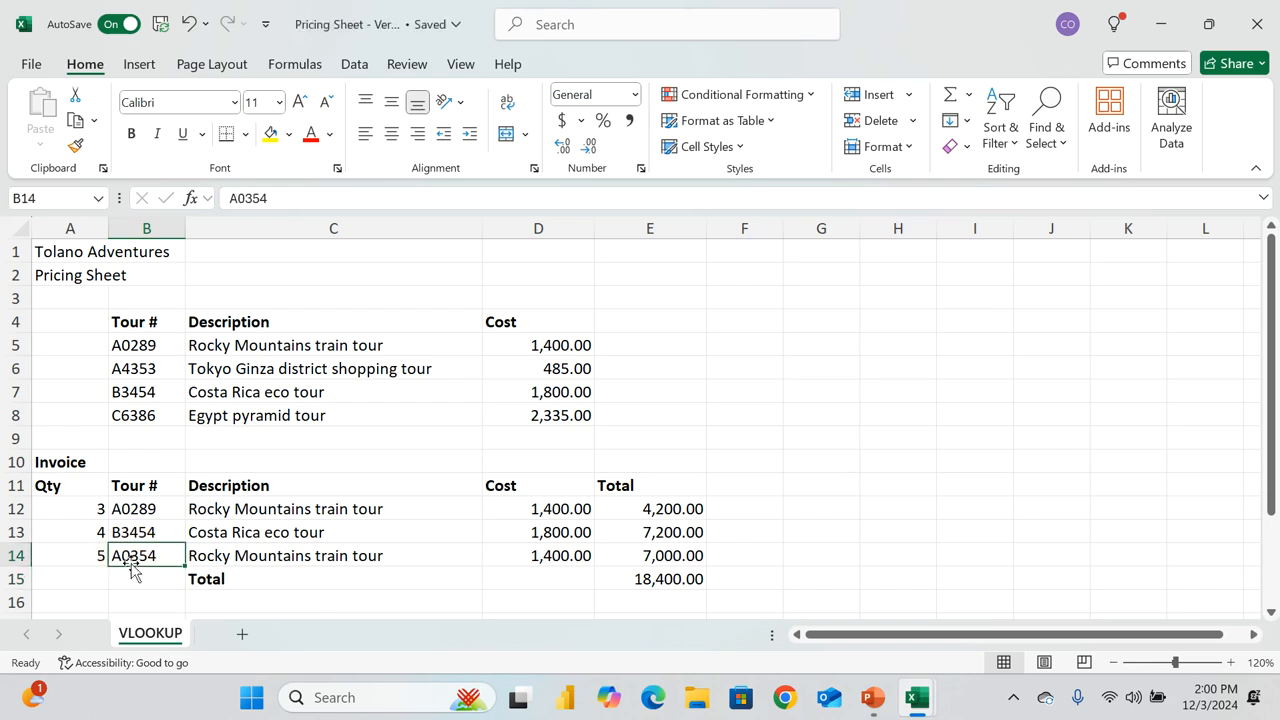
pyautogui.click(1230, 662)
pyautogui.click(1230, 662)
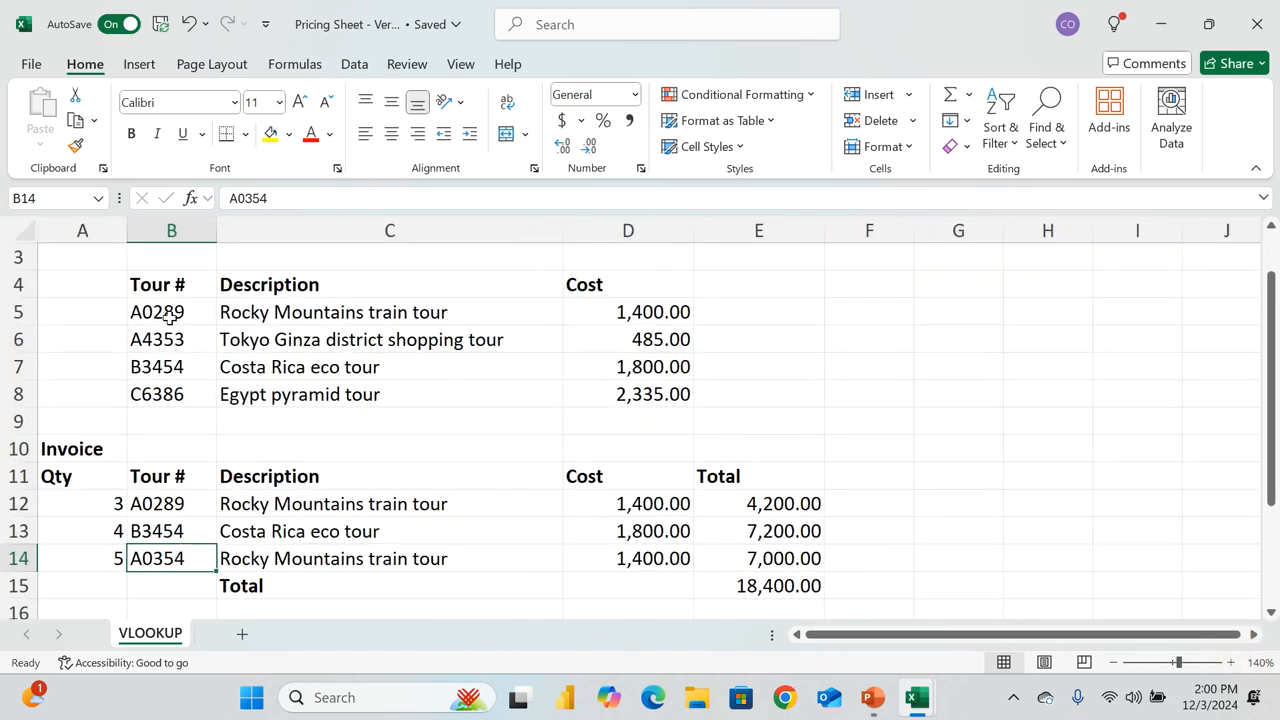
# Step: Compare the pricing table's tour numbers in B5:B8 with B14, and examine the lookup formulas in C14, D14 and C13
pyautogui.moveTo(171, 317); pyautogui.dragTo(166, 397)
pyautogui.click(170, 557)
pyautogui.click(284, 561)
pyautogui.click(638, 560)
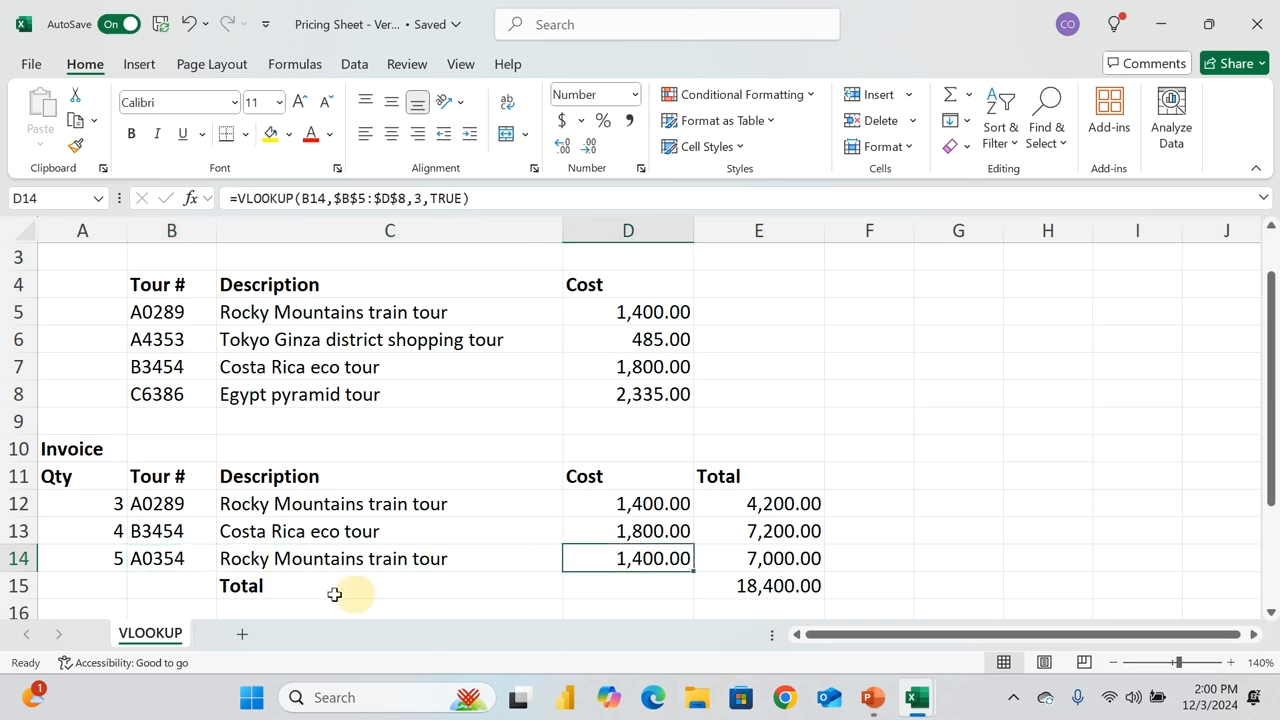
pyautogui.click(163, 561)
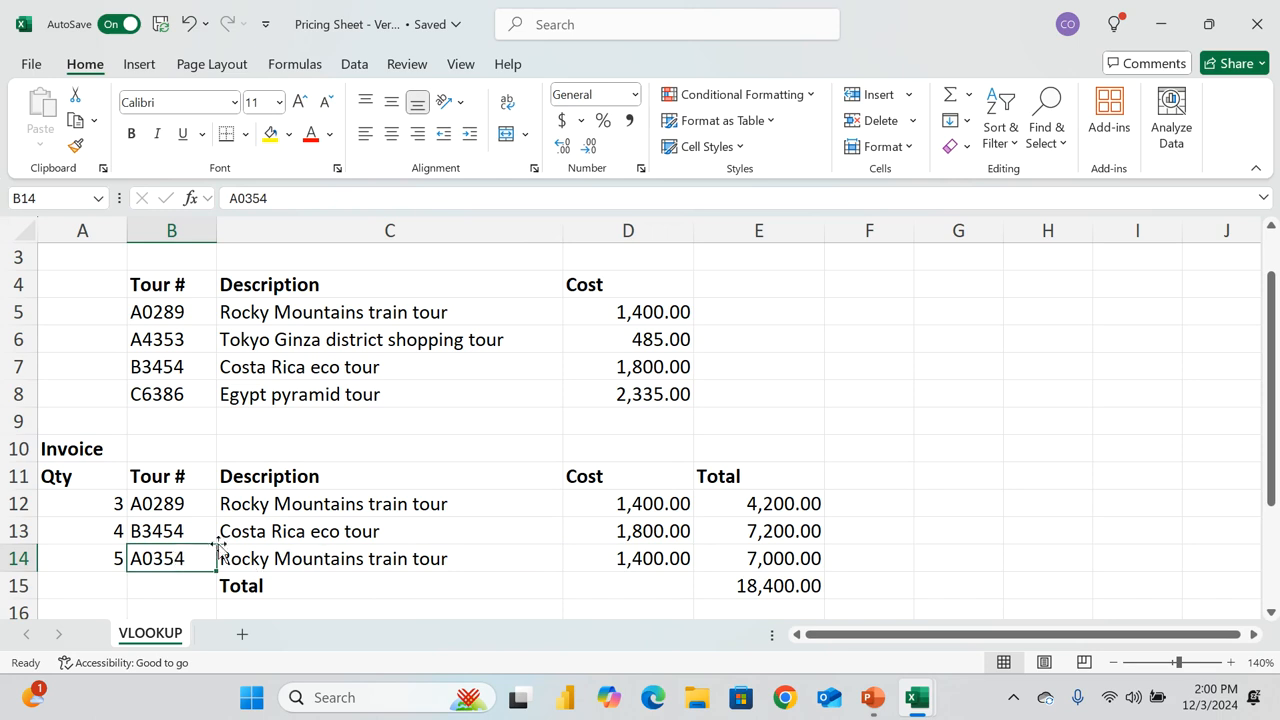
pyautogui.click(420, 560)
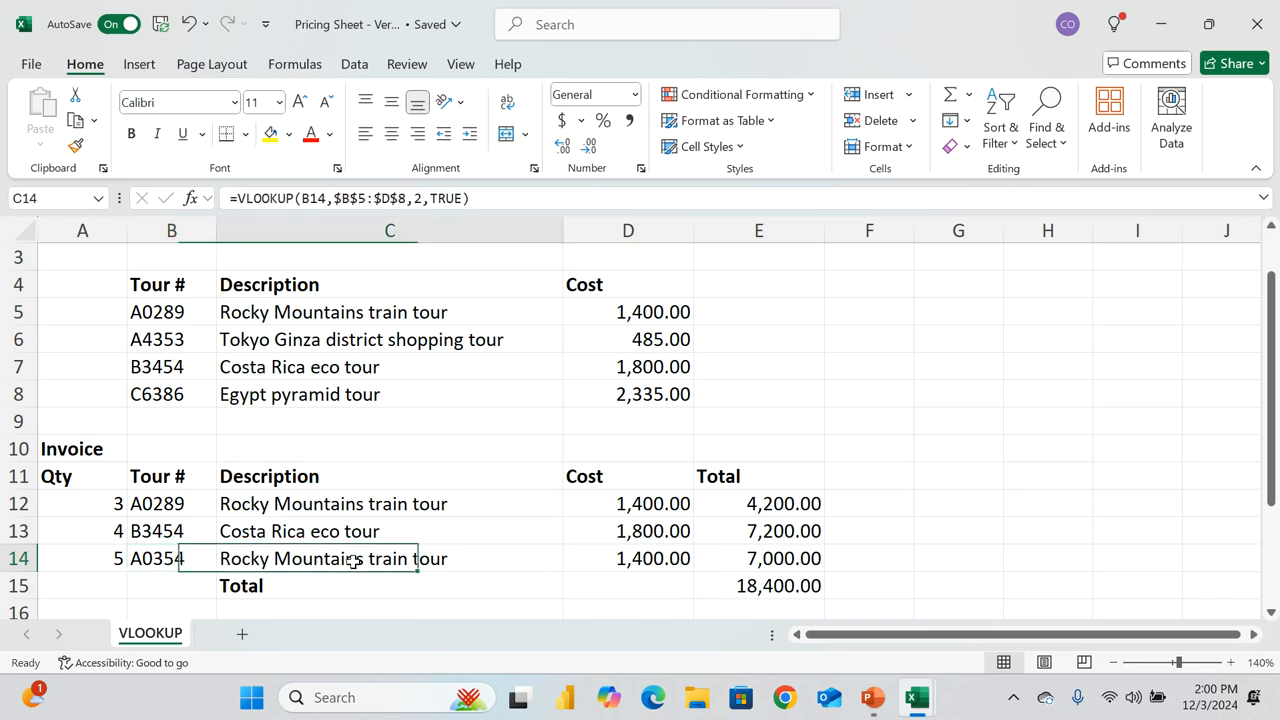
pyautogui.click(394, 531)
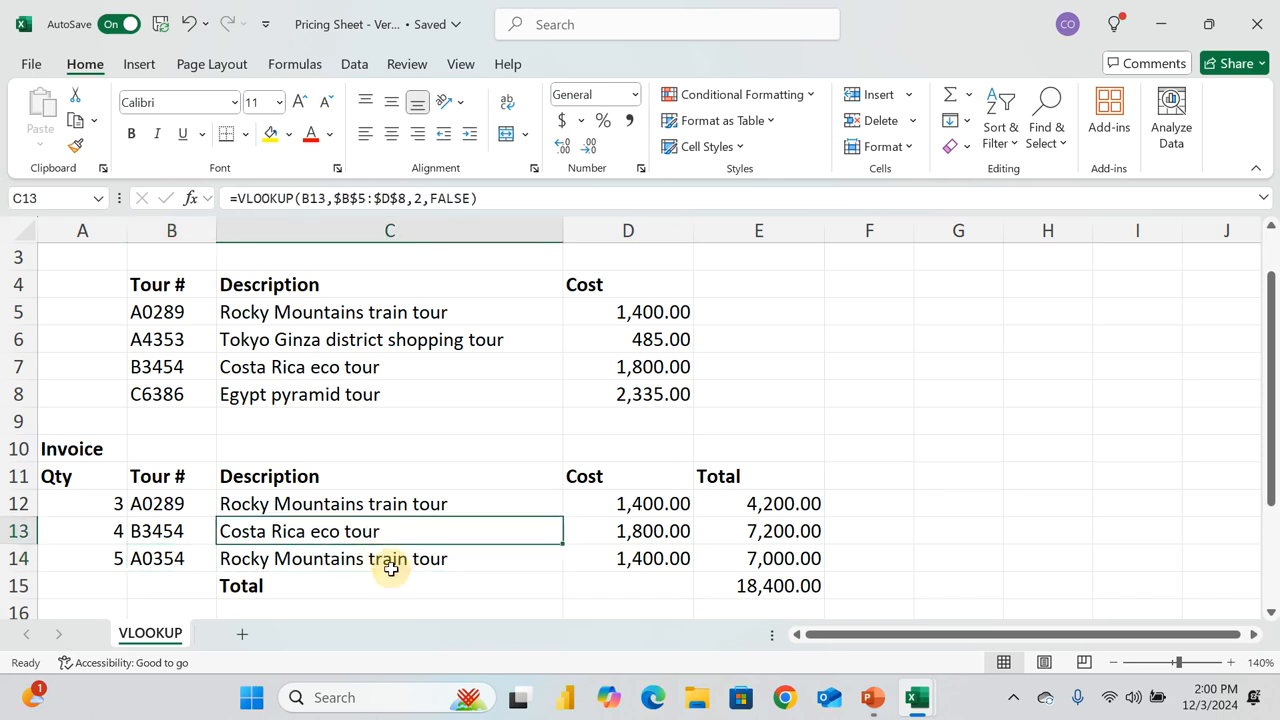
# Step: Change the range_lookup argument of the VLOOKUP description formula in C14 to FALSE for an exact match
pyautogui.click(396, 560)
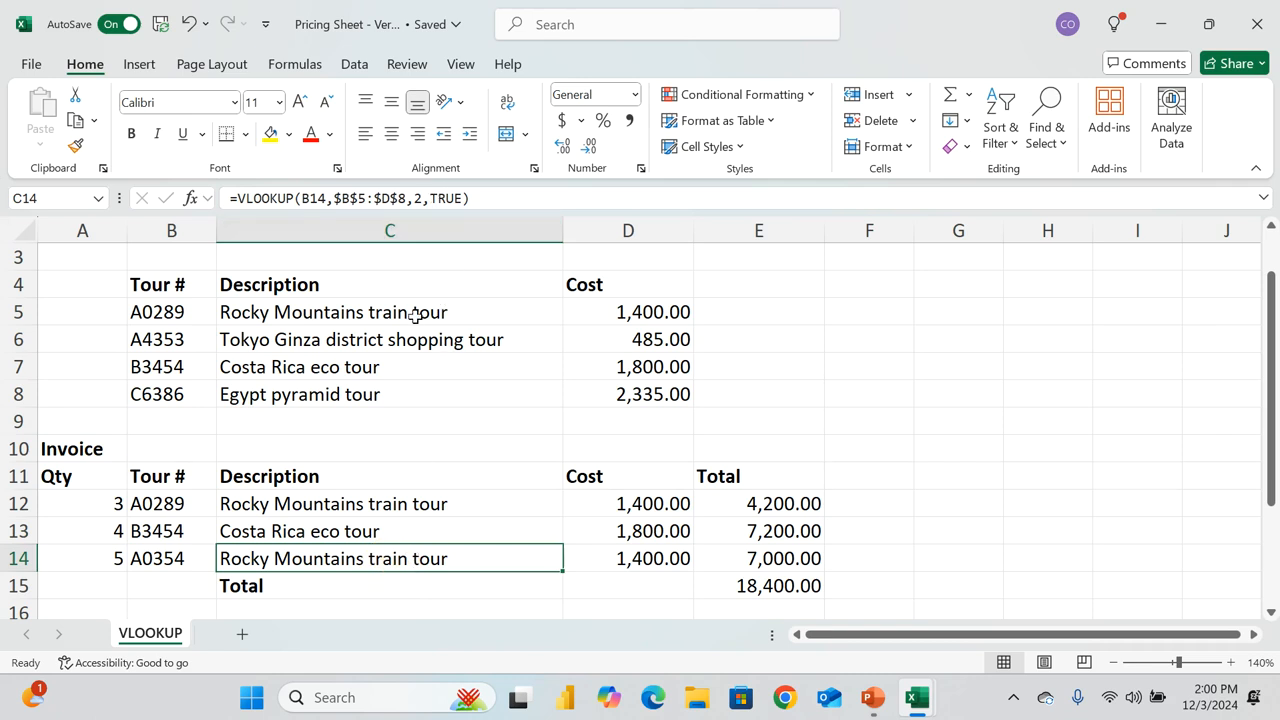
pyautogui.moveTo(430, 199); pyautogui.dragTo(461, 197)
pyautogui.write('FALZ')
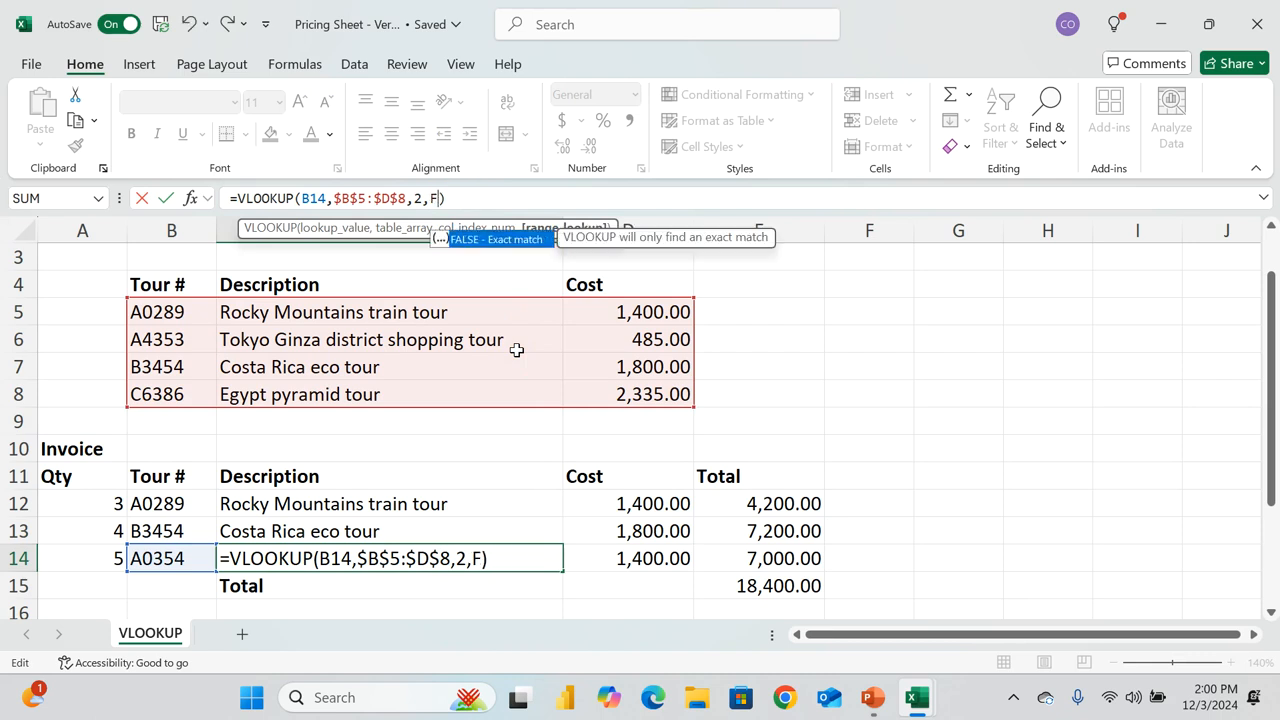
pyautogui.write('E')
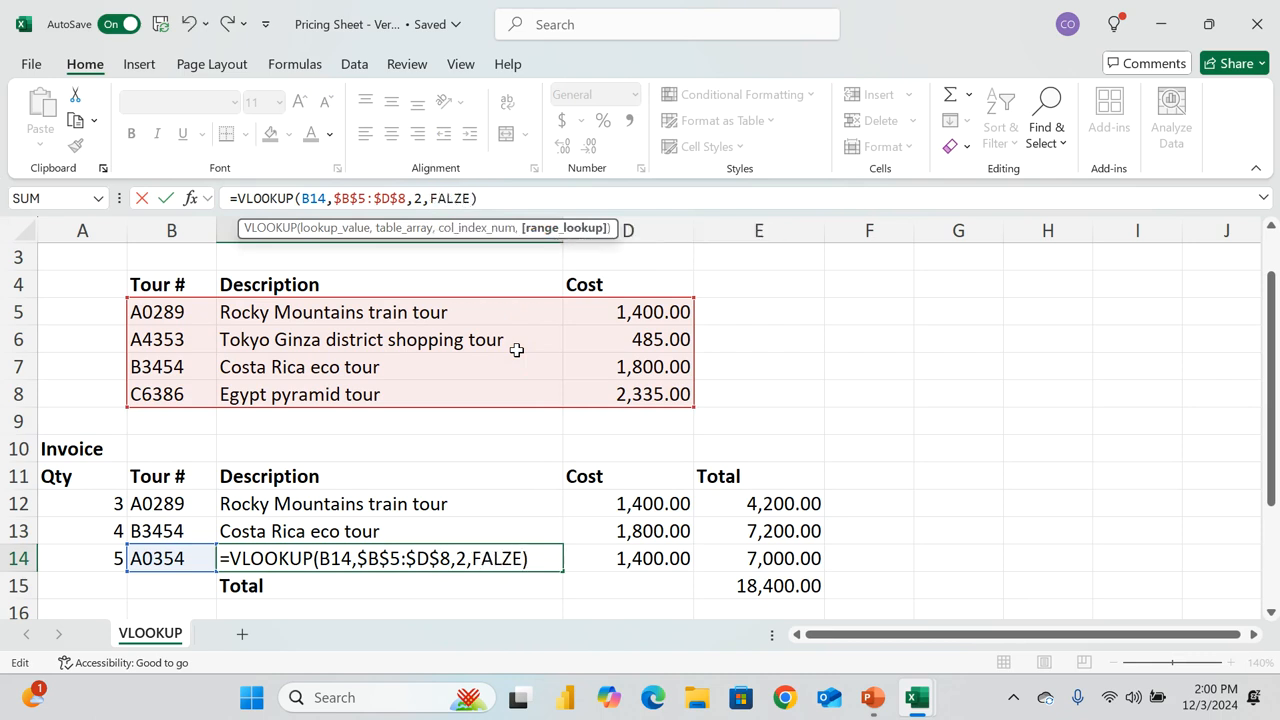
pyautogui.press('BackSpace')
pyautogui.press('BackSpace')
pyautogui.write('SE')
pyautogui.press('Return')
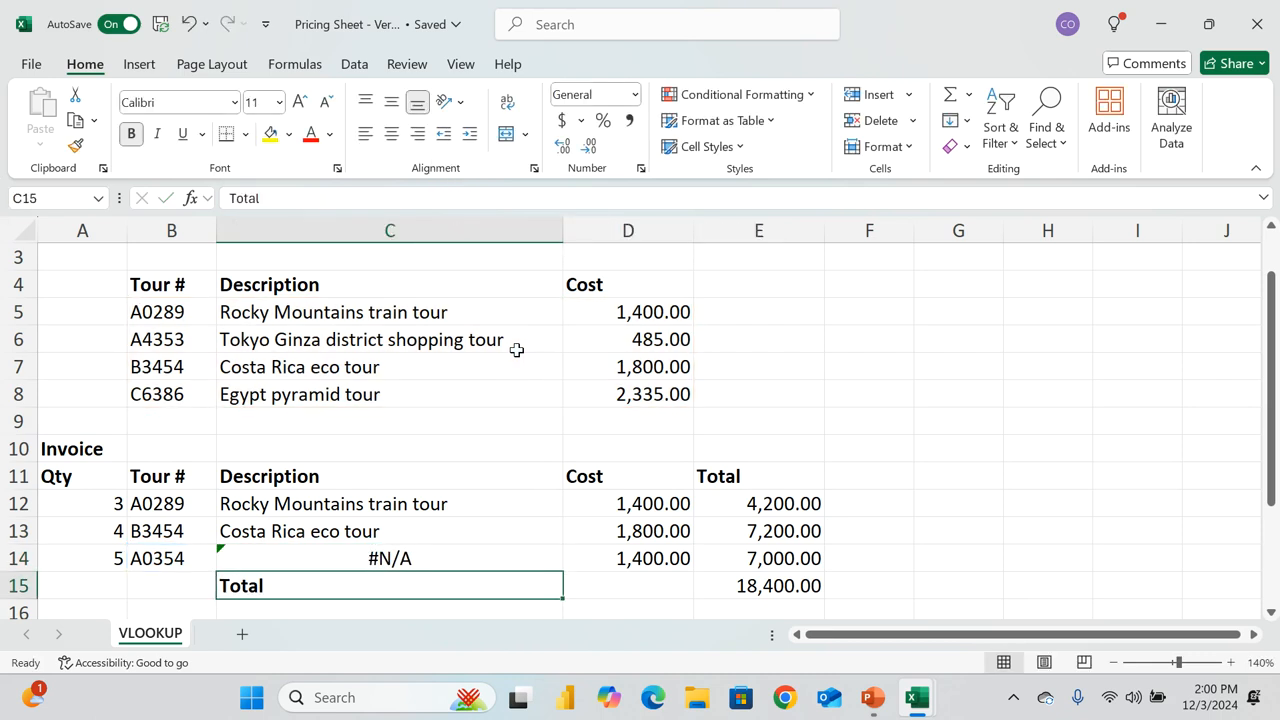
# Step: Set the range_lookup argument of the VLOOKUP cost formula in D14 to FALSE
pyautogui.click(652, 555)
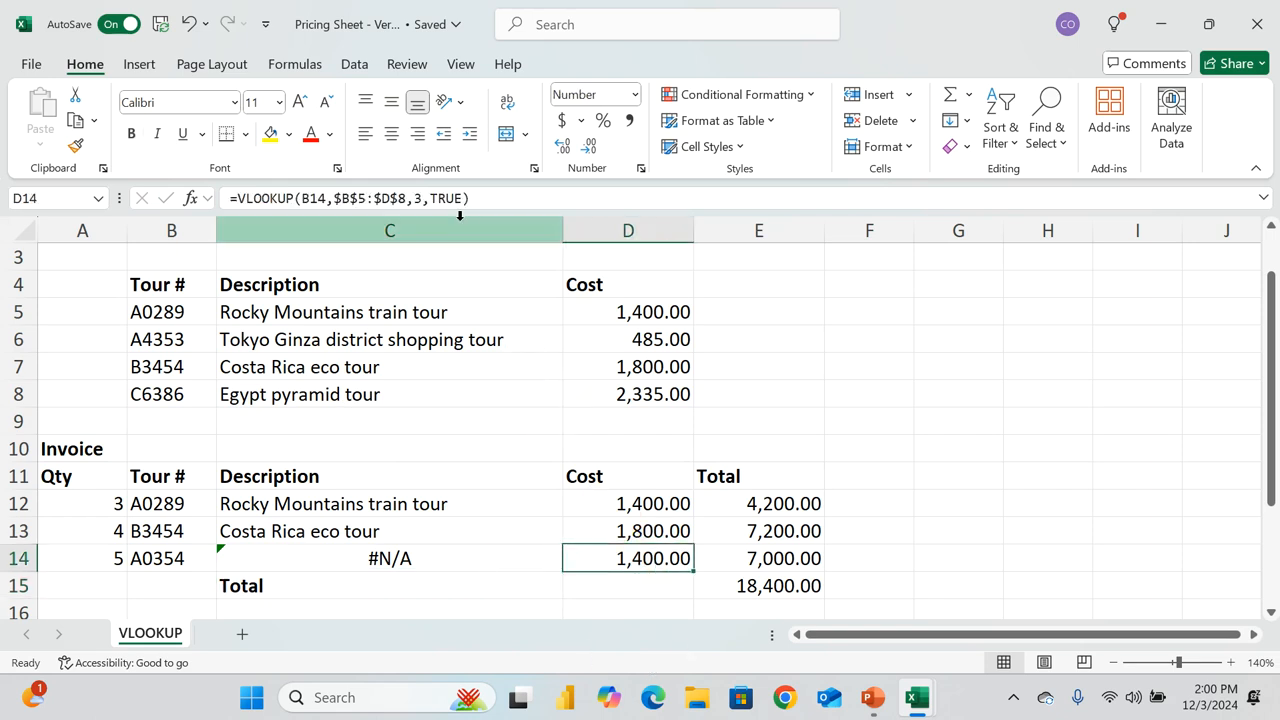
pyautogui.moveTo(430, 199); pyautogui.dragTo(464, 199)
pyautogui.write('FALSE')
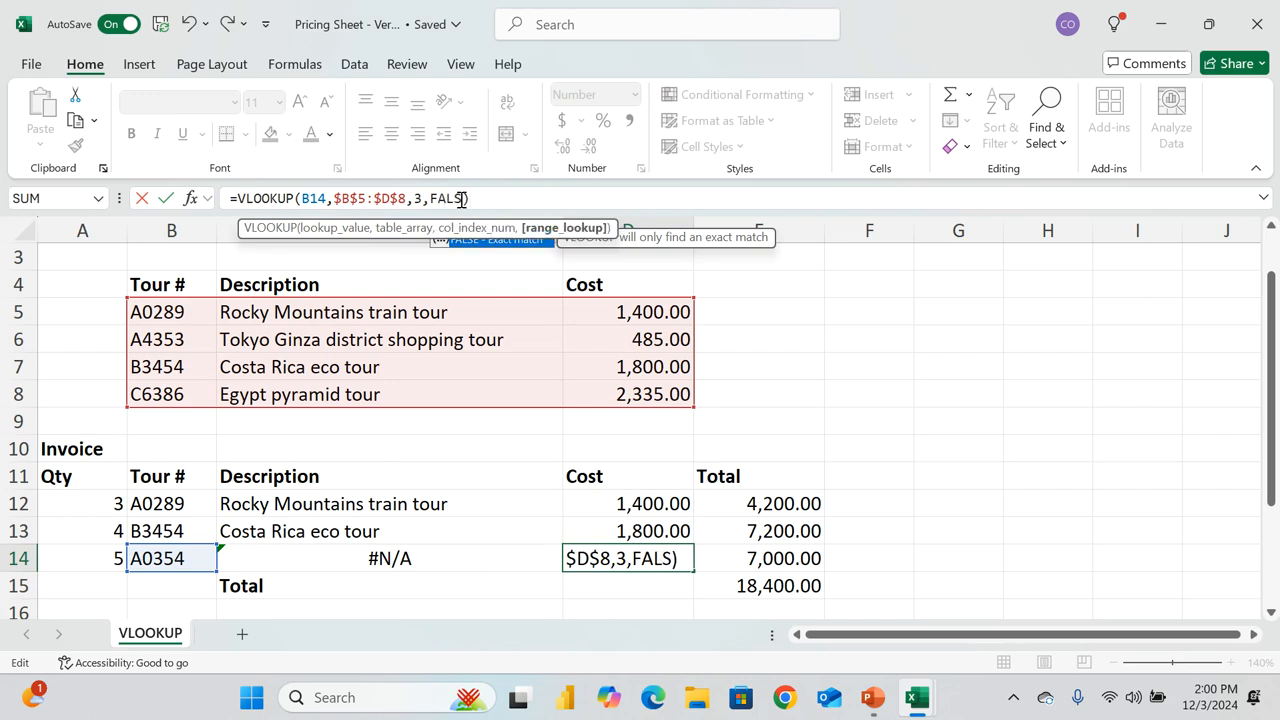
pyautogui.press('Return')
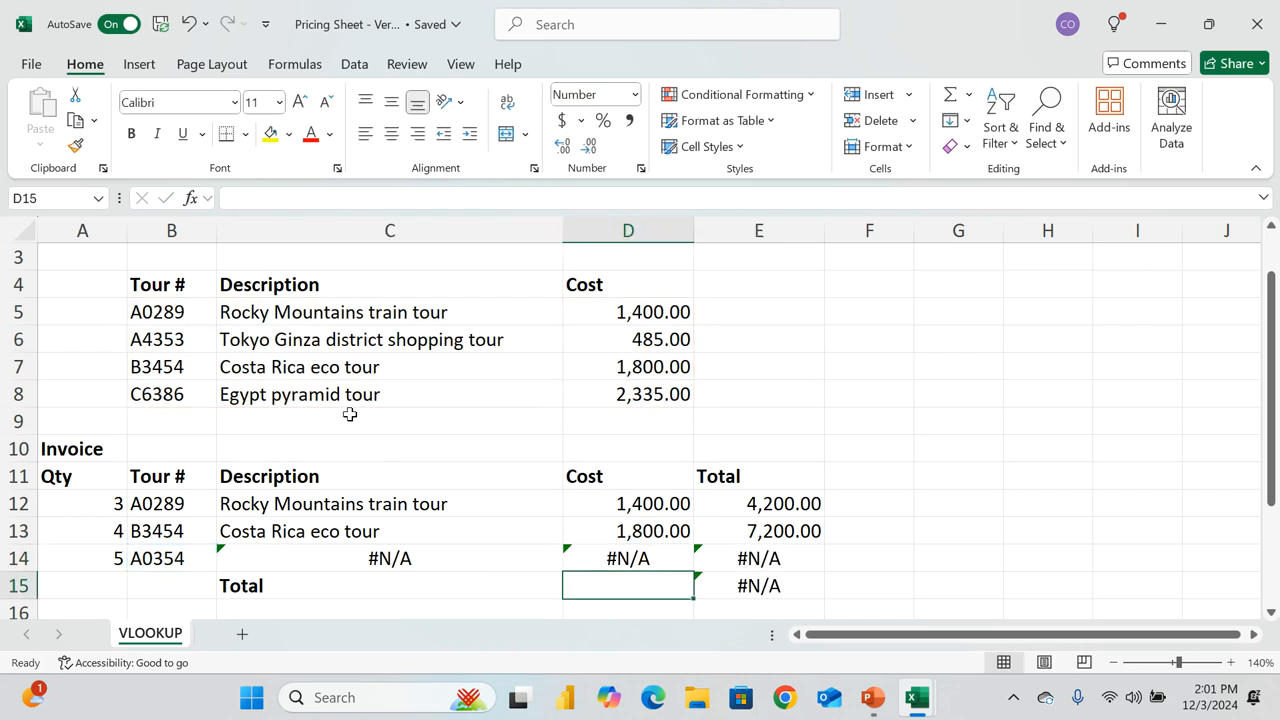
# Step: Replace the tour number in B14 with A4353 and check the description formula in C14
pyautogui.click(166, 562)
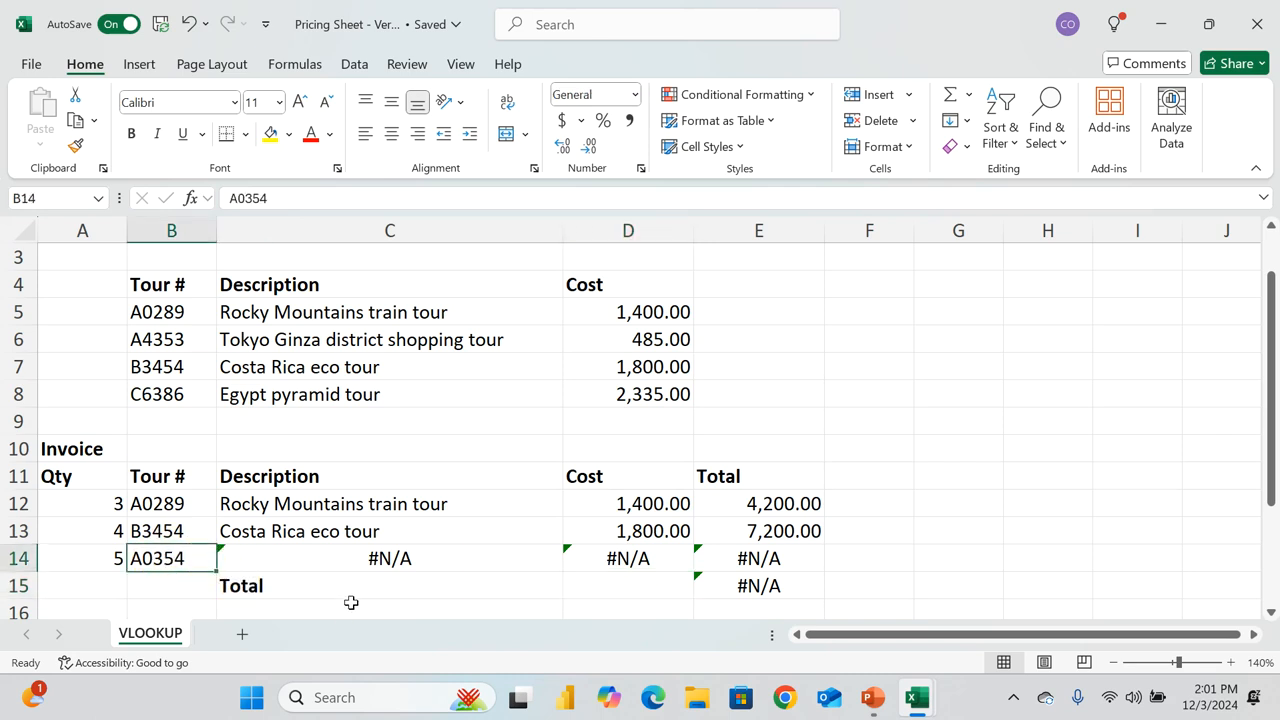
pyautogui.write('A')
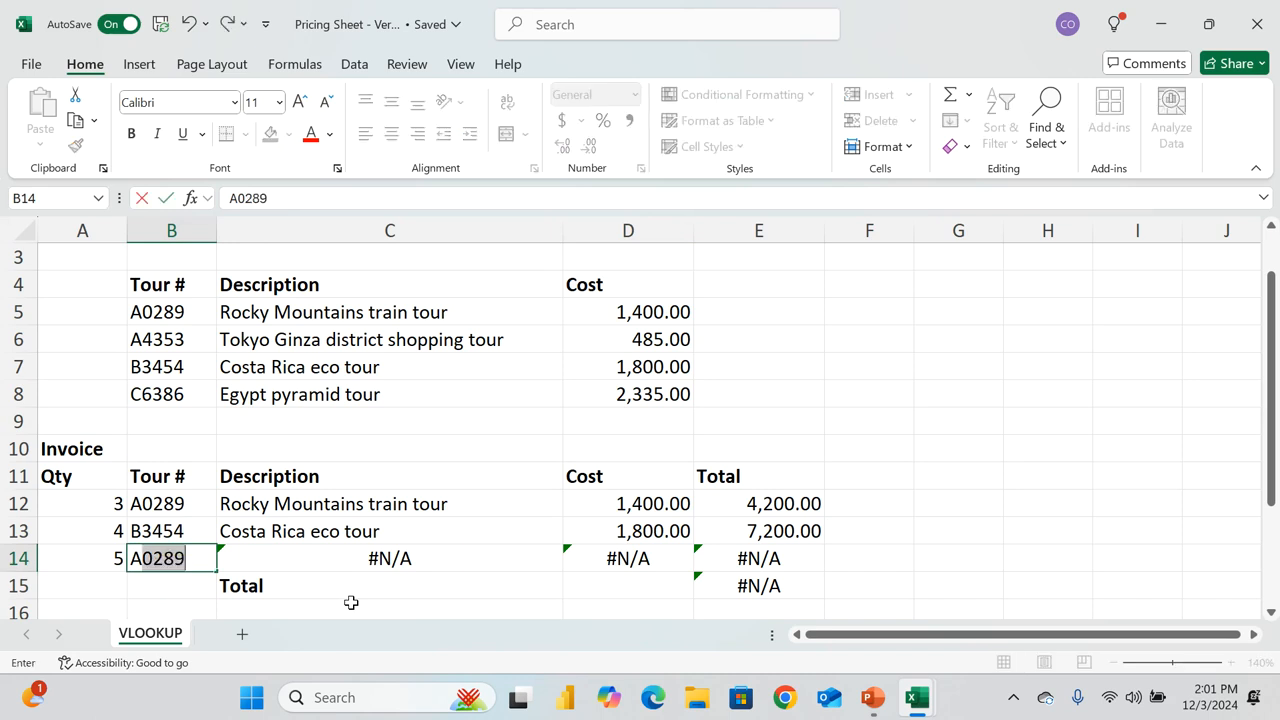
pyautogui.write('4353')
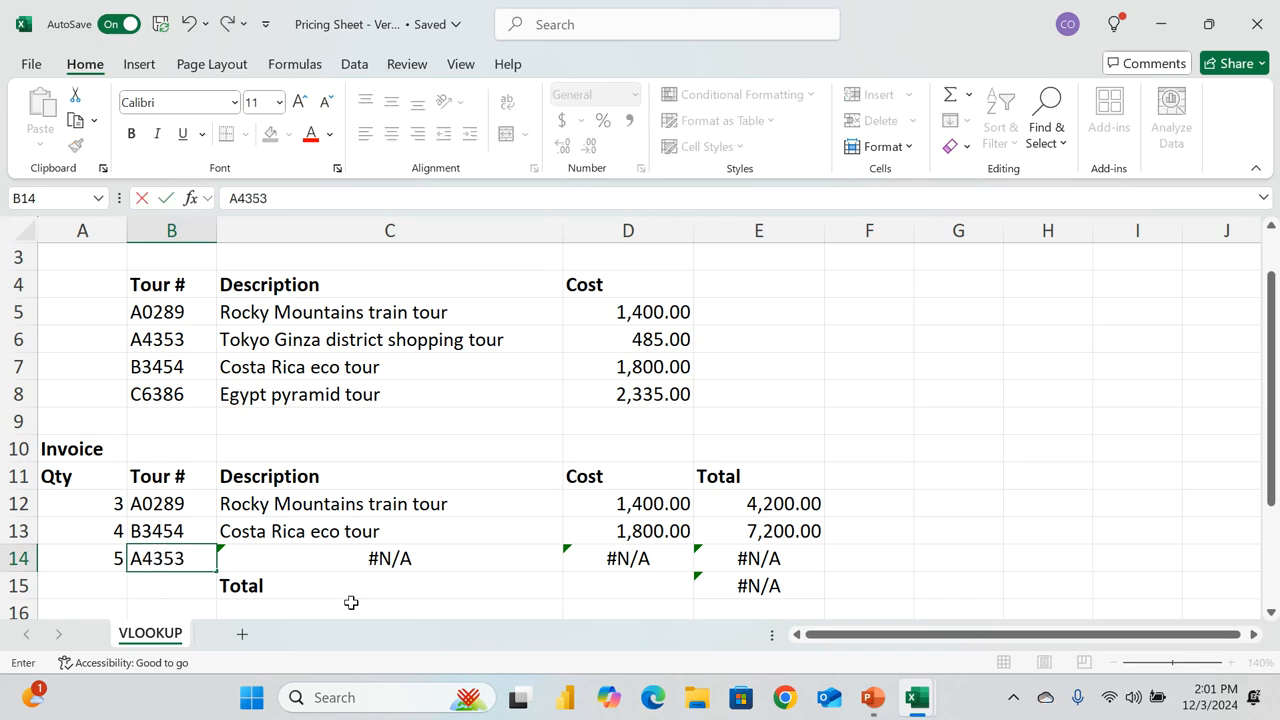
pyautogui.press('Return')
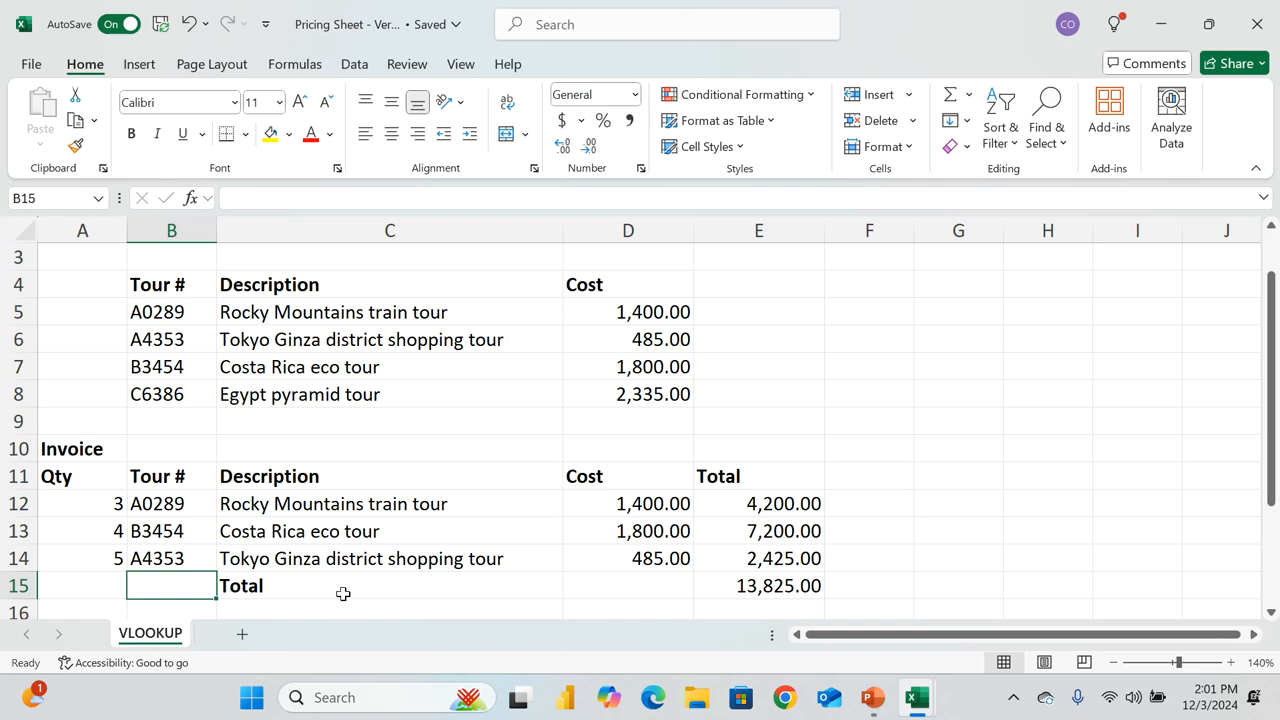
pyautogui.click(426, 566)
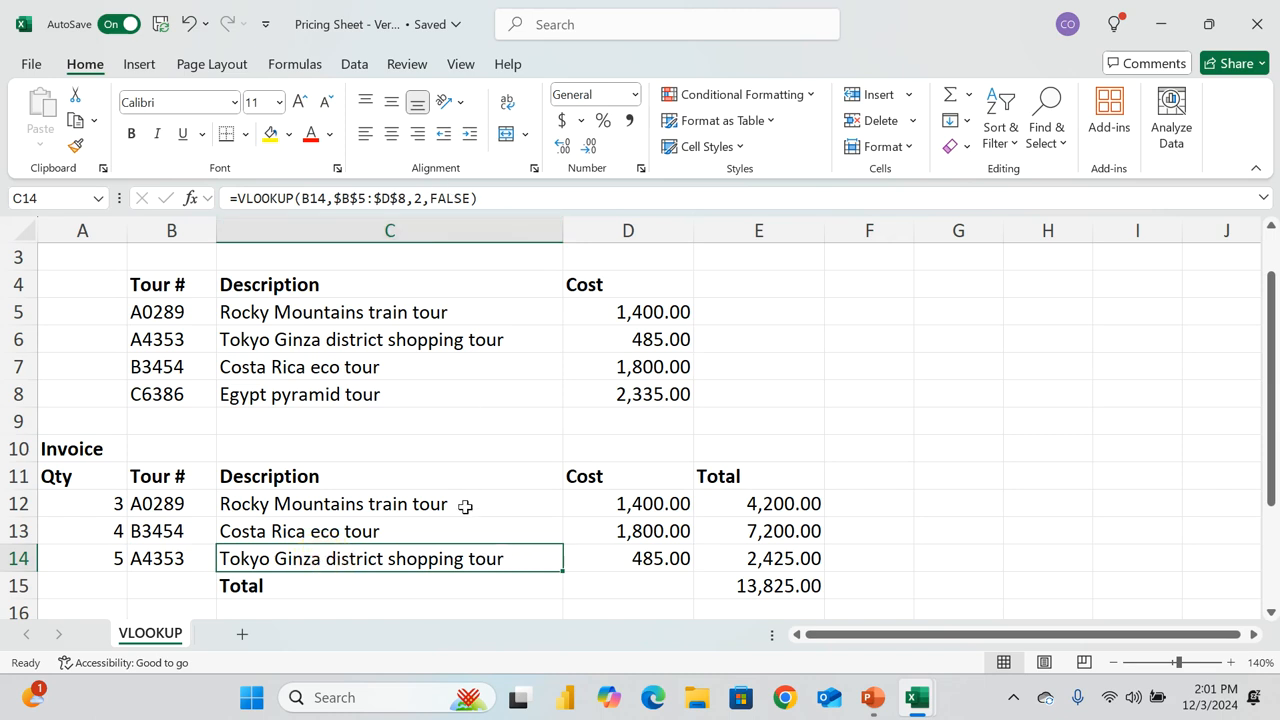
# Step: Switch to PowerPoint to view the VLOOKUP parameters on the Lookup Functions slide, then return to Excel and look over the invoice
pyautogui.scroll(1, 480, 486)
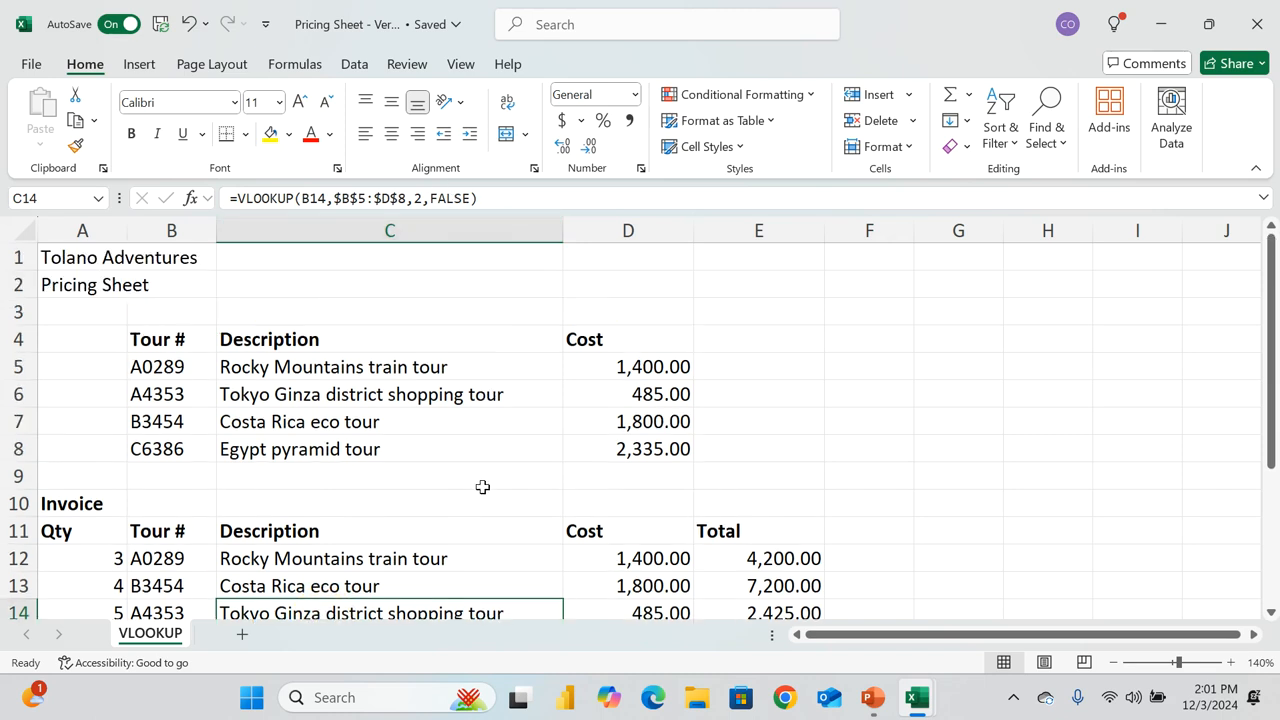
pyautogui.click(874, 705)
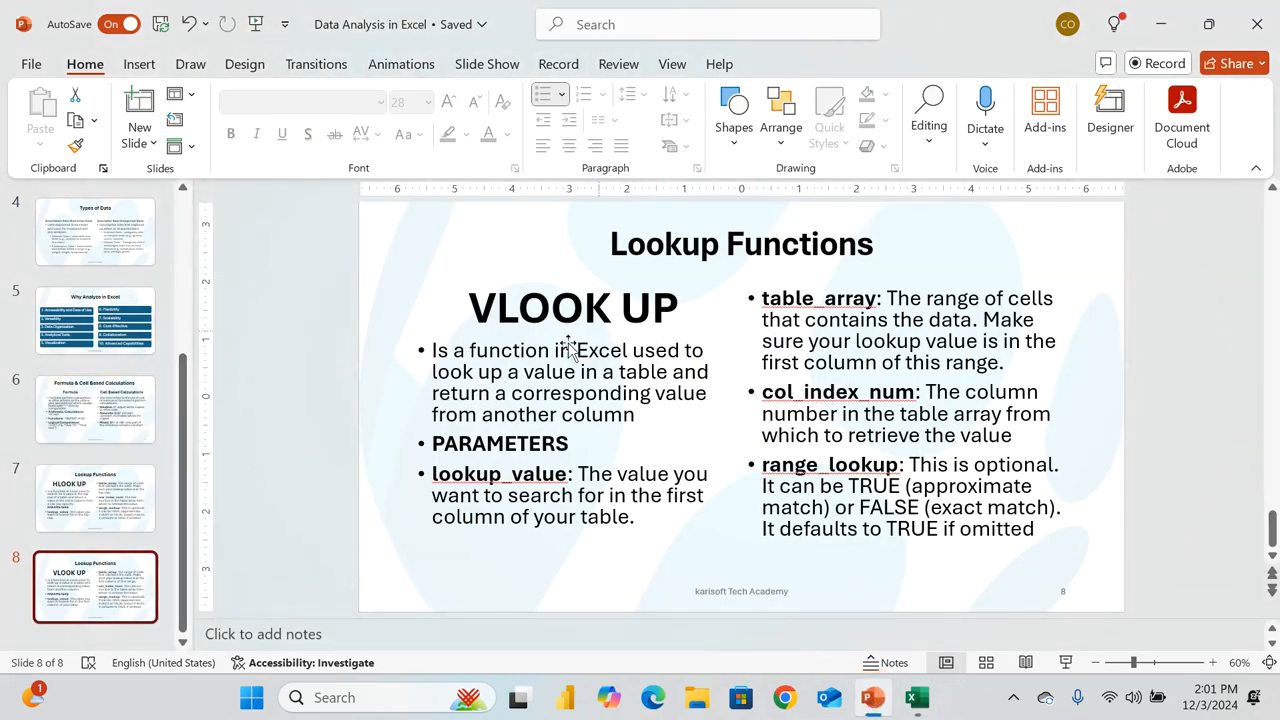
pyautogui.click(1165, 28)
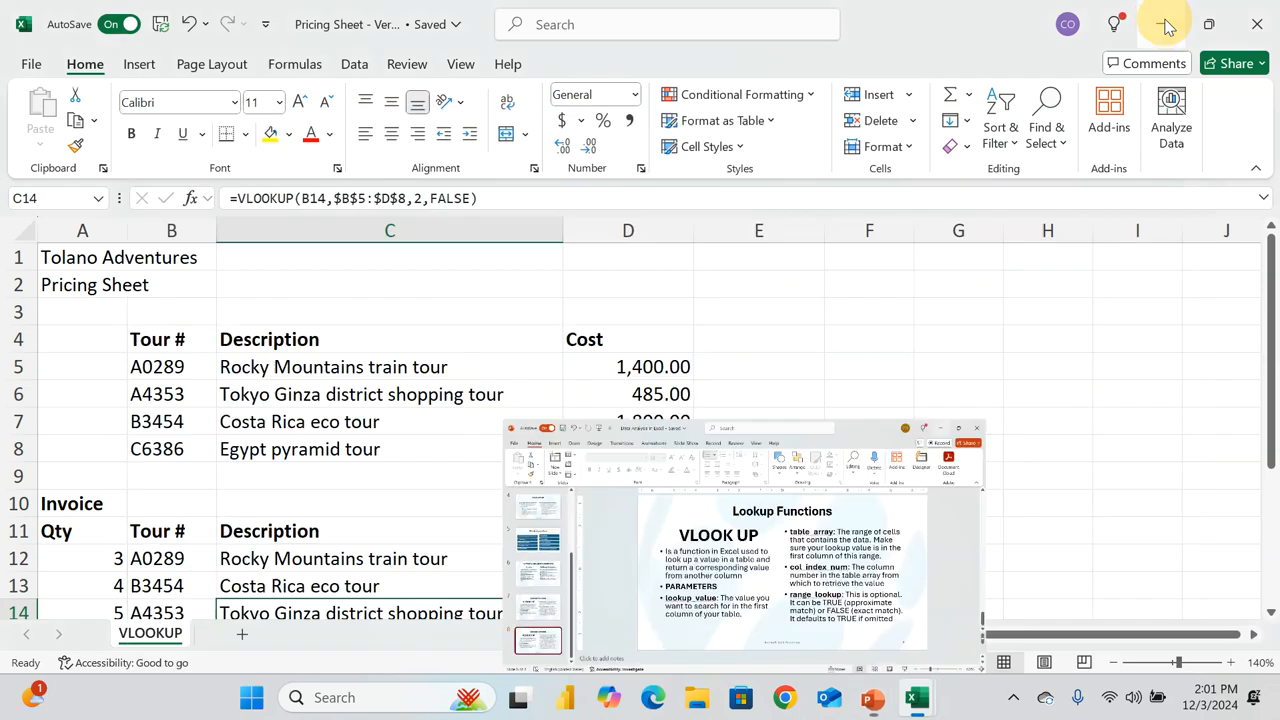
pyautogui.scroll(-2, 387, 431)
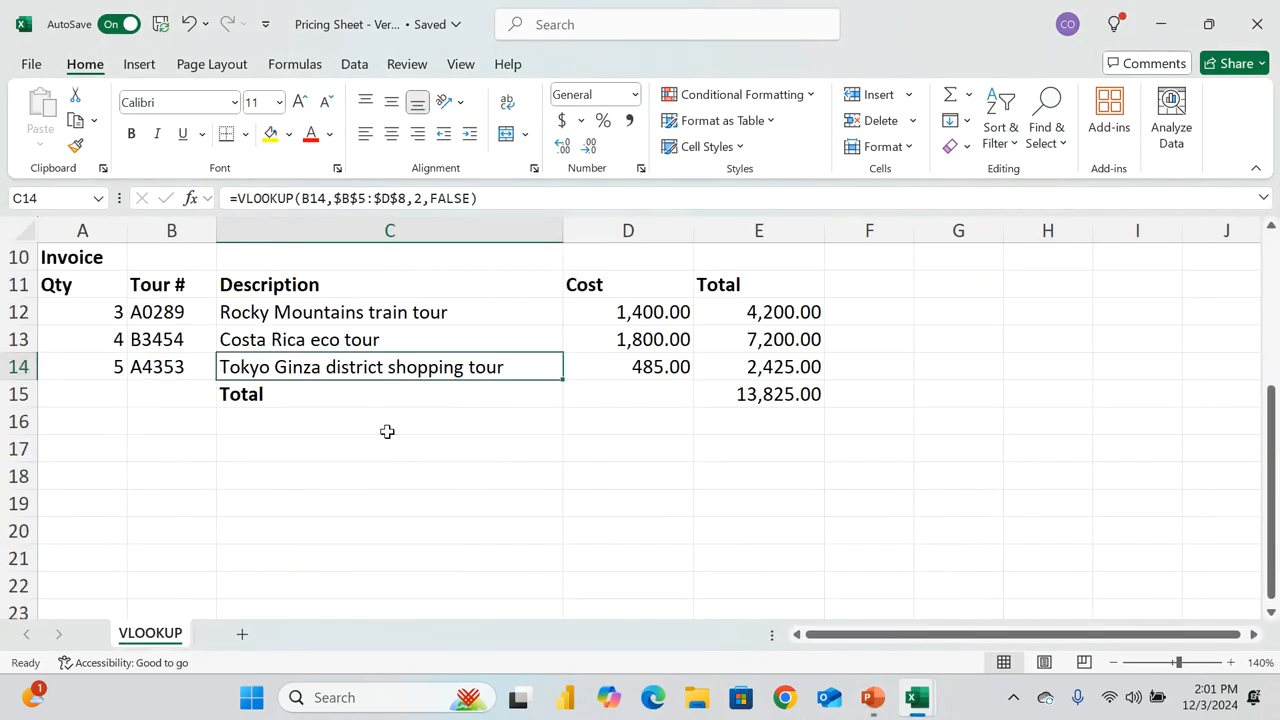
pyautogui.scroll(2, 387, 431)
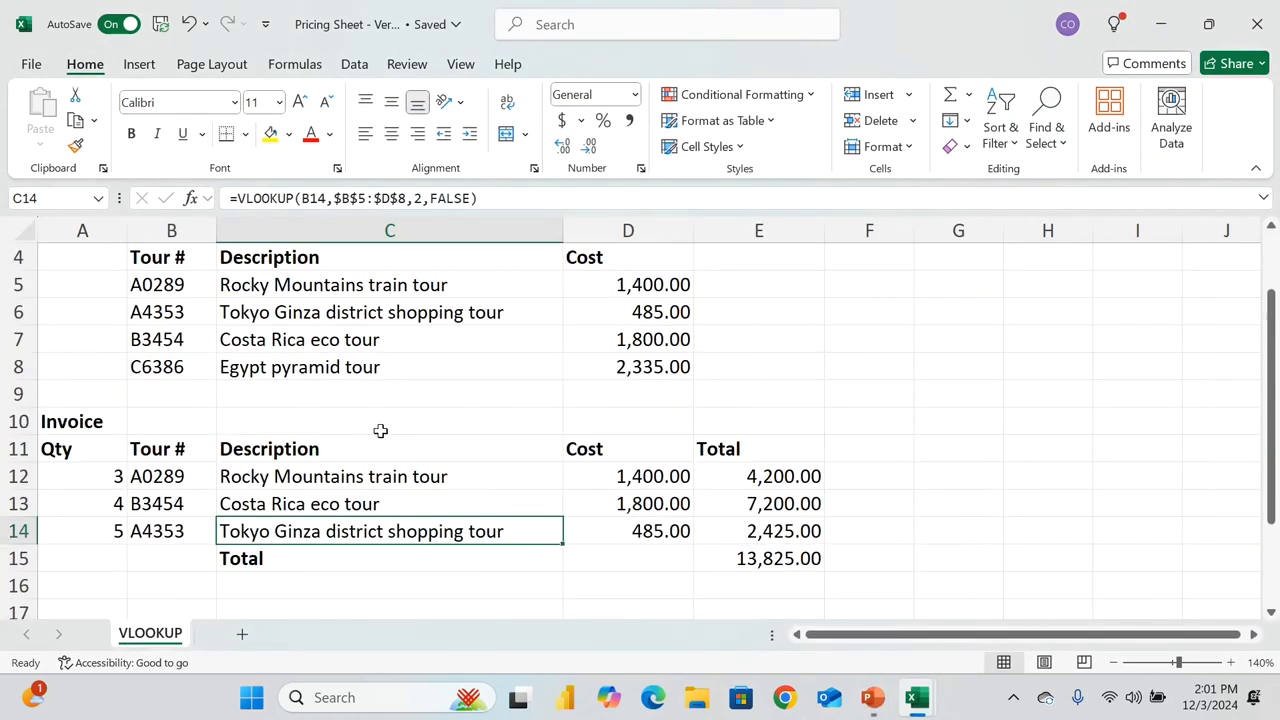